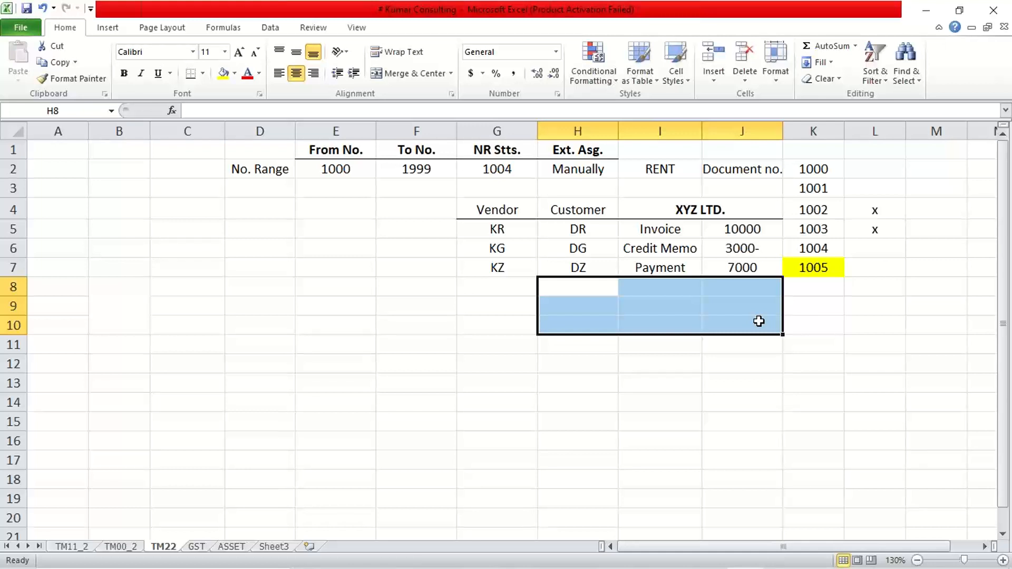
# Step: Clear the document numbers from column K, rows 2 to 8
pyautogui.moveTo(806, 169); pyautogui.dragTo(817, 295)
pyautogui.press('Delete')
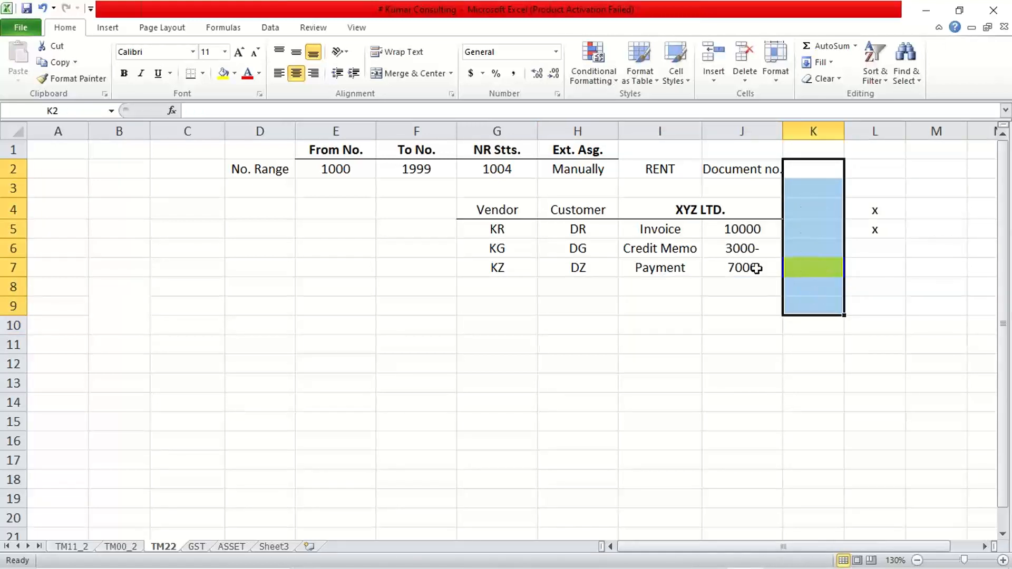
# Step: Delete the x marks in column L, rows 3 to 7
pyautogui.moveTo(874, 189); pyautogui.dragTo(875, 276)
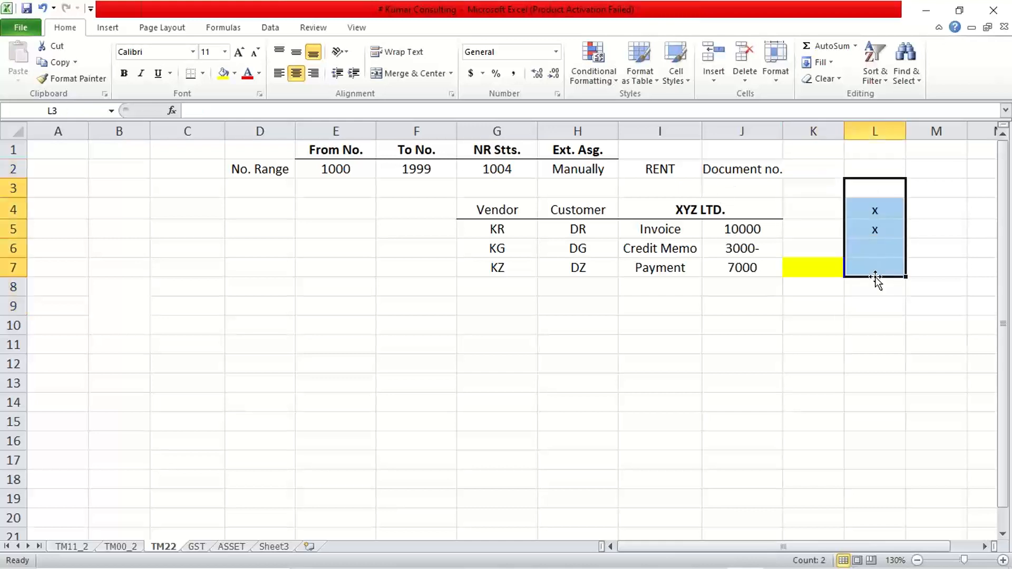
pyautogui.press('Delete')
pyautogui.click(738, 381)
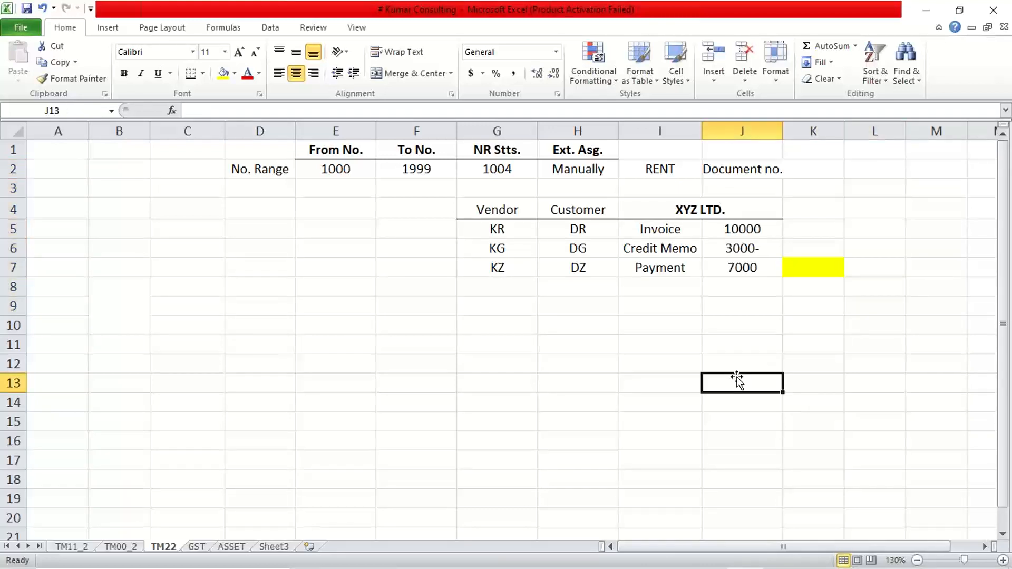
# Step: Delete the RENT and Document no. labels in I2:J2
pyautogui.moveTo(639, 167); pyautogui.dragTo(762, 171)
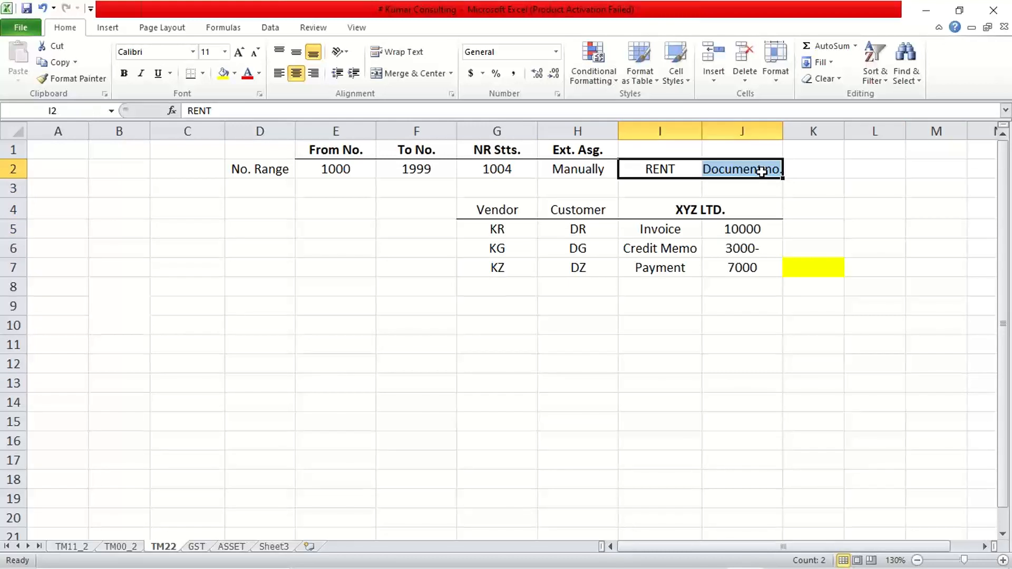
pyautogui.press('Delete')
pyautogui.click(816, 381)
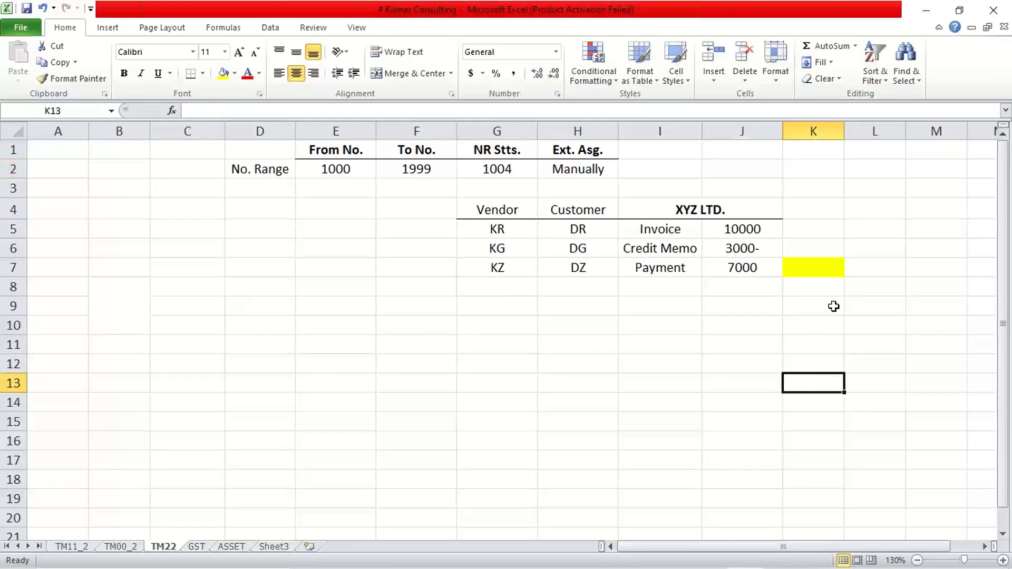
# Step: Remove the yellow fill from cells K4:K10 by setting them to No Fill
pyautogui.moveTo(838, 210); pyautogui.dragTo(830, 330)
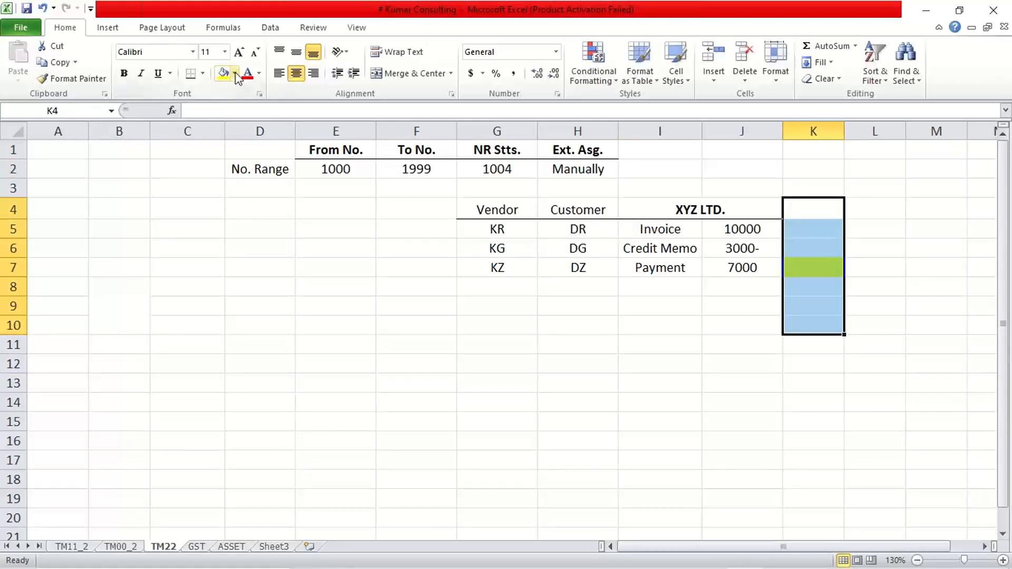
pyautogui.click(235, 74)
pyautogui.click(247, 196)
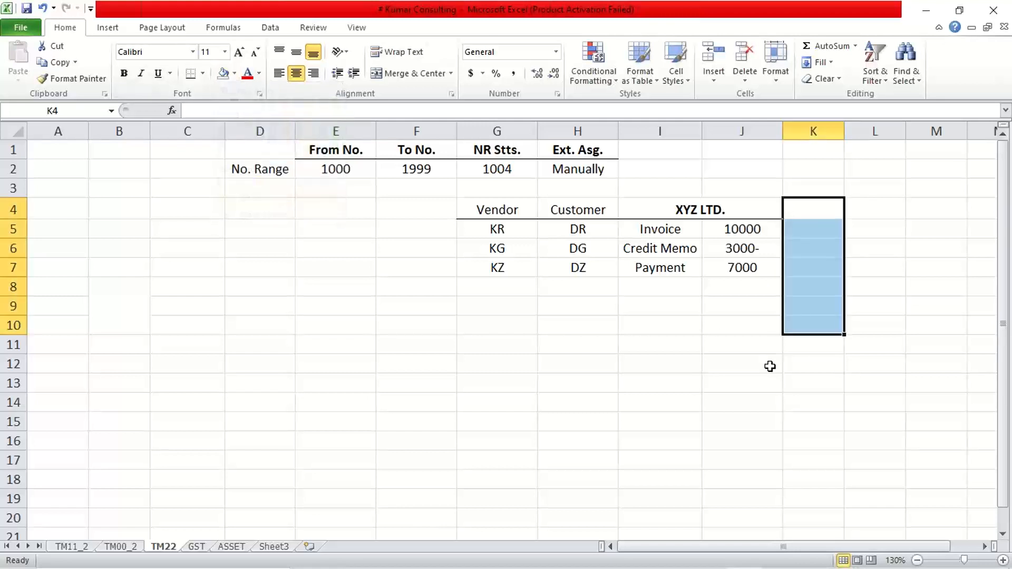
pyautogui.click(663, 342)
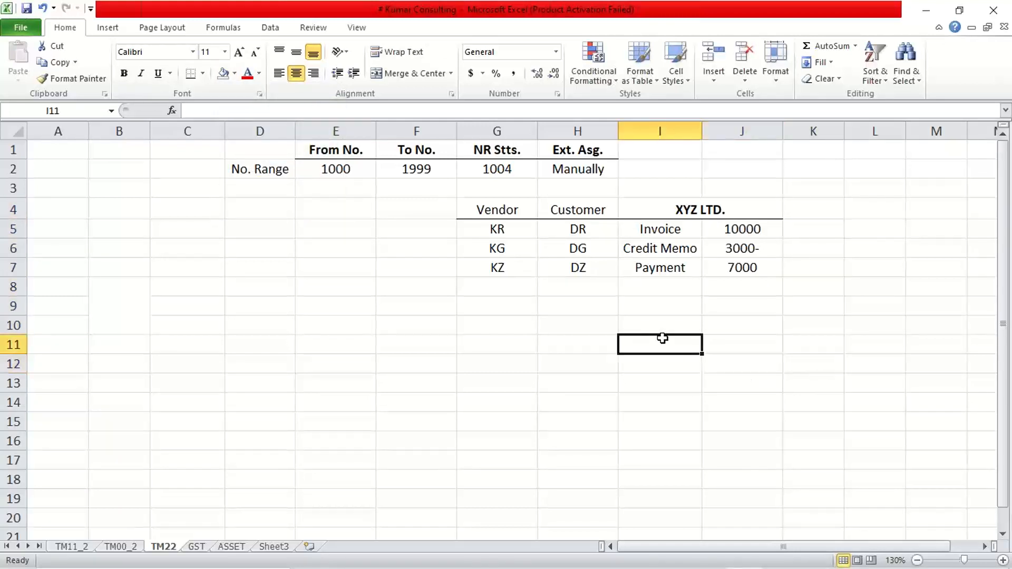
# Step: Clear the Vendor column entries in G4:G10
pyautogui.moveTo(508, 208); pyautogui.dragTo(508, 316)
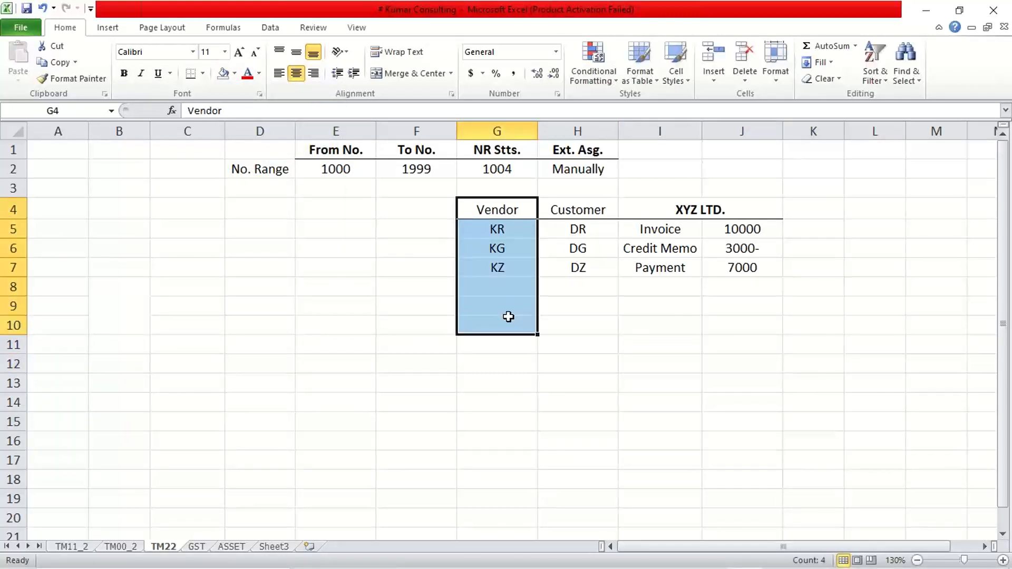
pyautogui.press('Delete')
pyautogui.press('BackSpace')
pyautogui.click(520, 438)
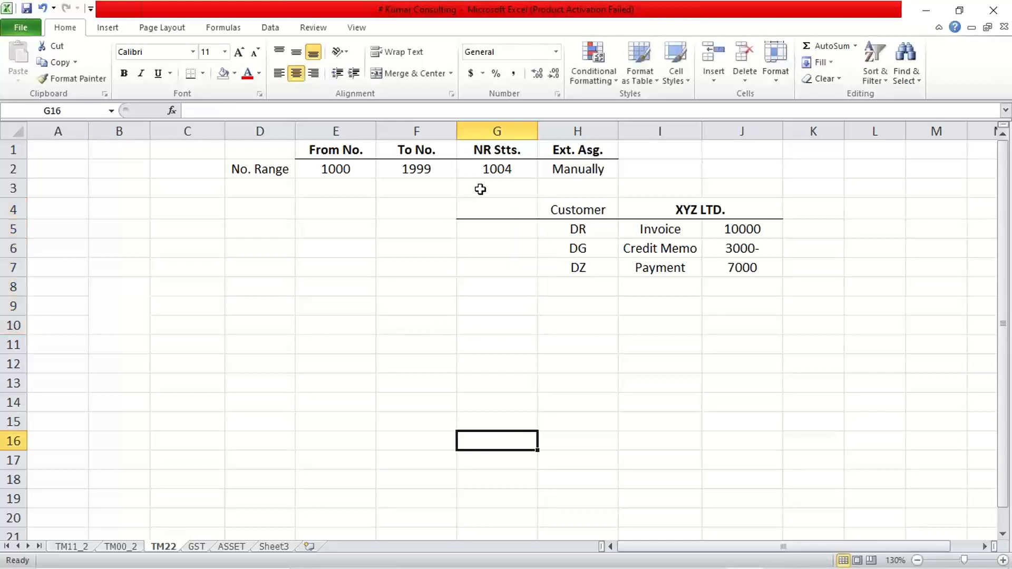
# Step: Remove all borders from the cleared Vendor cells G4:G9
pyautogui.moveTo(490, 207); pyautogui.dragTo(495, 311)
pyautogui.click(204, 74)
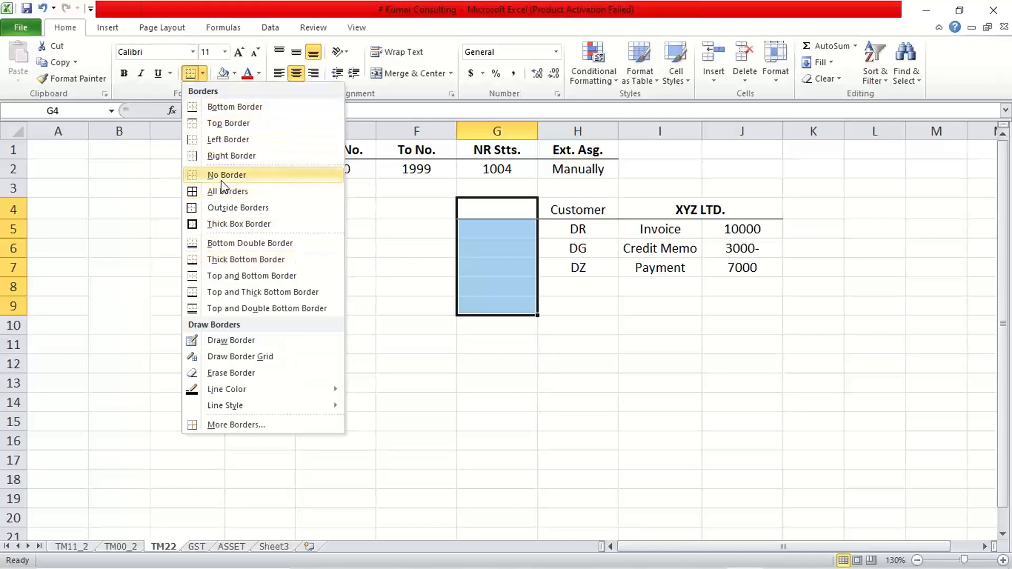
pyautogui.click(222, 179)
pyautogui.click(639, 402)
pyautogui.click(934, 330)
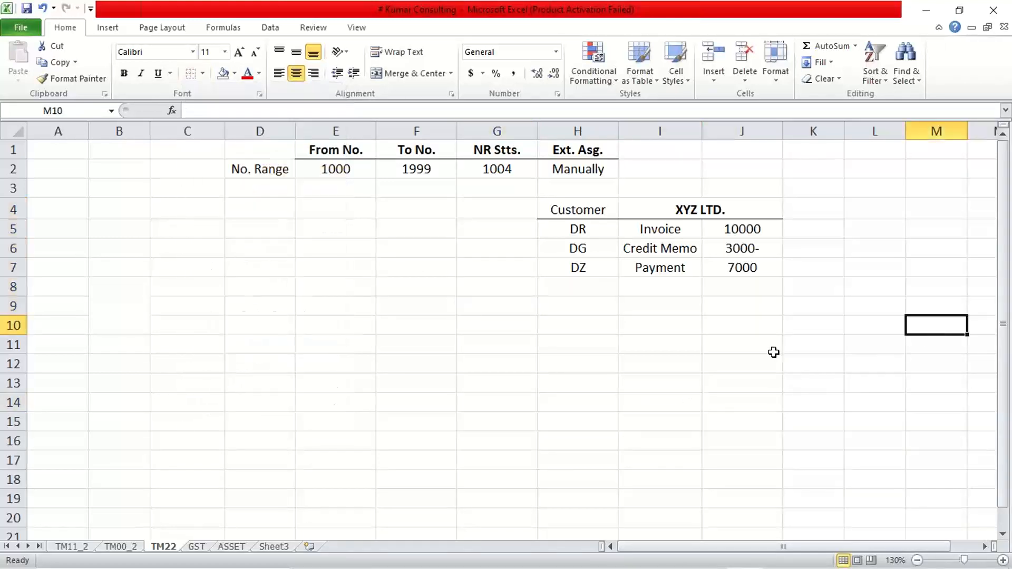
pyautogui.click(759, 356)
pyautogui.moveTo(736, 231); pyautogui.dragTo(740, 280)
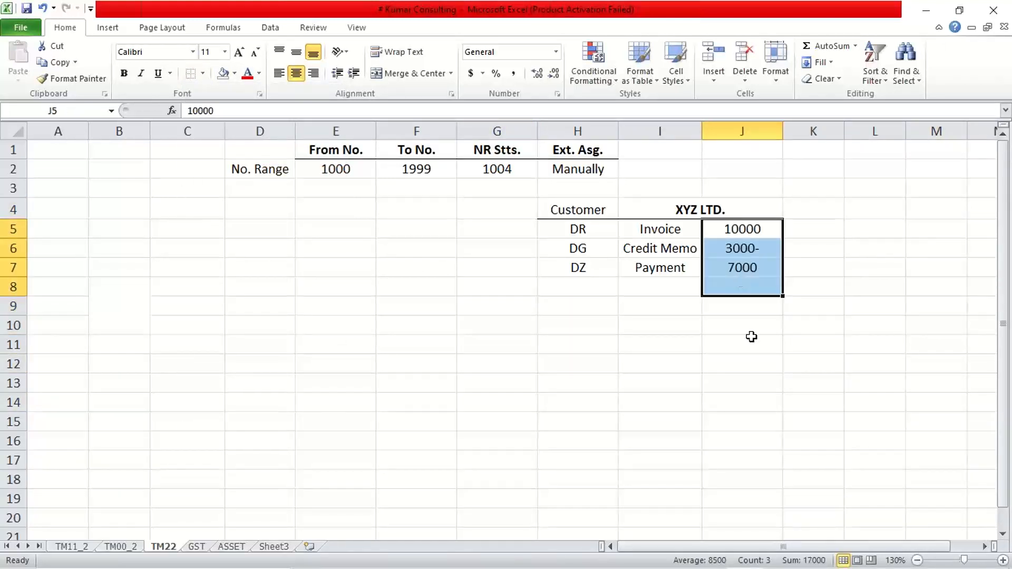
pyautogui.click(751, 345)
pyautogui.click(797, 230)
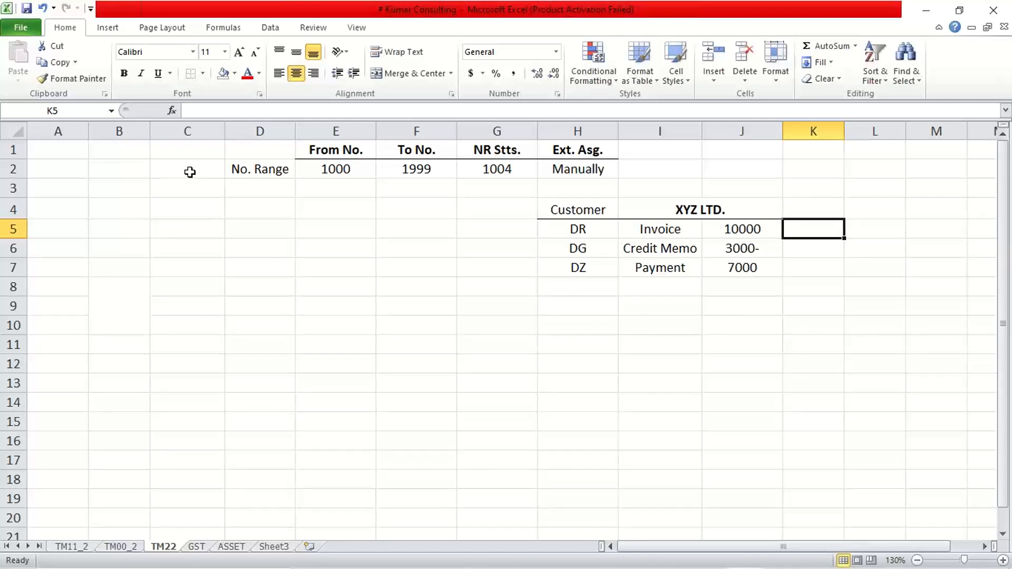
pyautogui.click(332, 153)
pyautogui.click(337, 170)
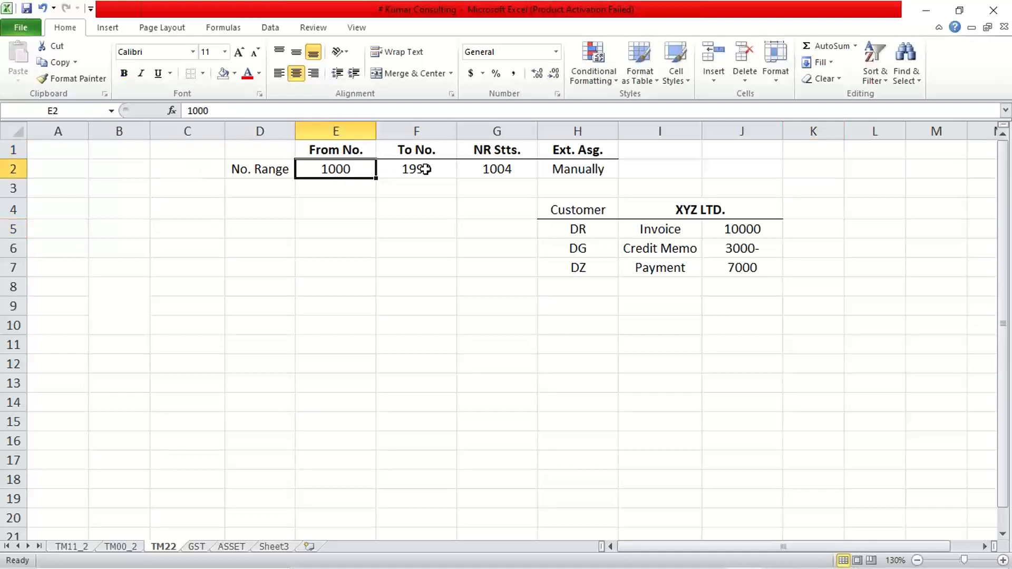
pyautogui.click(425, 170)
pyautogui.click(336, 170)
pyautogui.click(410, 169)
pyautogui.click(335, 169)
pyautogui.click(427, 167)
pyautogui.click(337, 167)
pyautogui.click(420, 167)
pyautogui.click(339, 168)
pyautogui.click(447, 256)
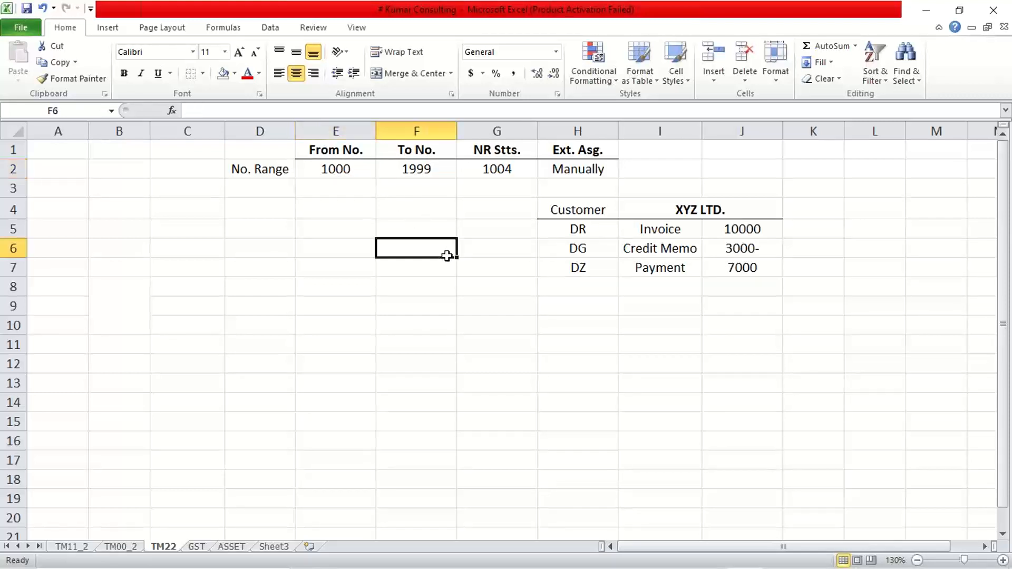
# Step: Undo the border removal and the clearing of the Vendor column
pyautogui.hotkey('ctrl', 'z')
pyautogui.hotkey('ctrl', 'z')
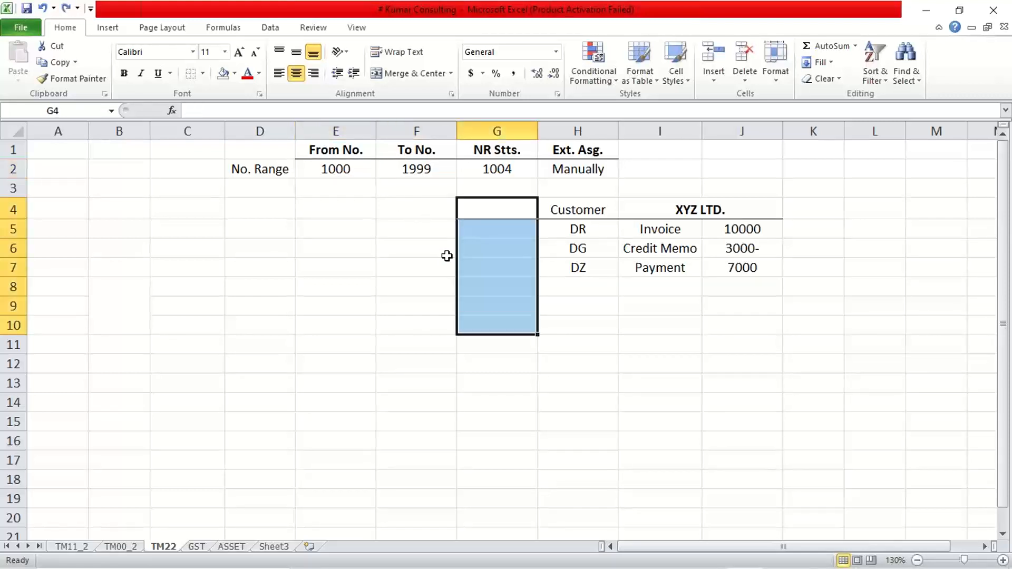
pyautogui.hotkey('ctrl', 'z')
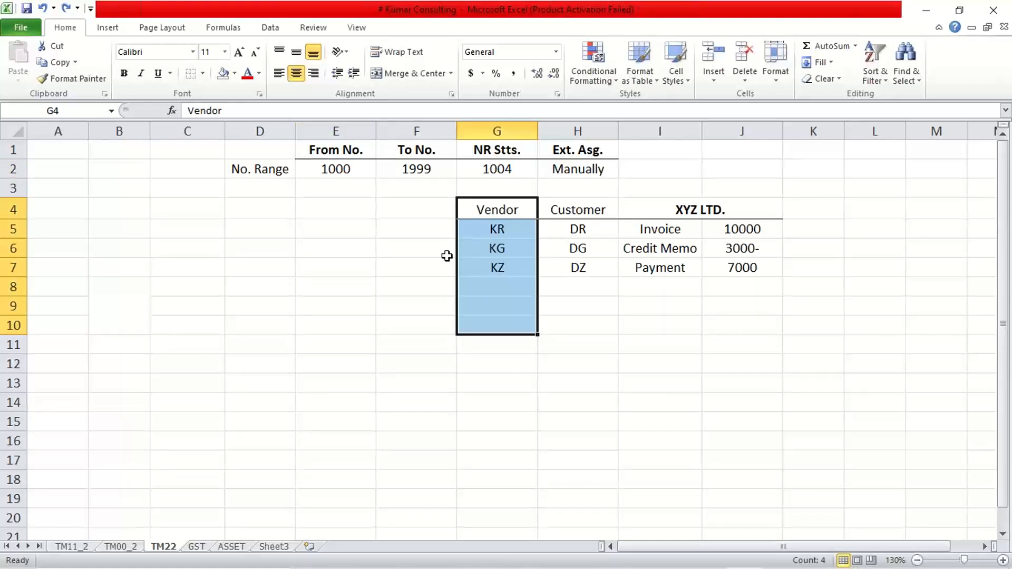
pyautogui.click(447, 257)
pyautogui.click(335, 171)
pyautogui.click(407, 167)
pyautogui.click(563, 172)
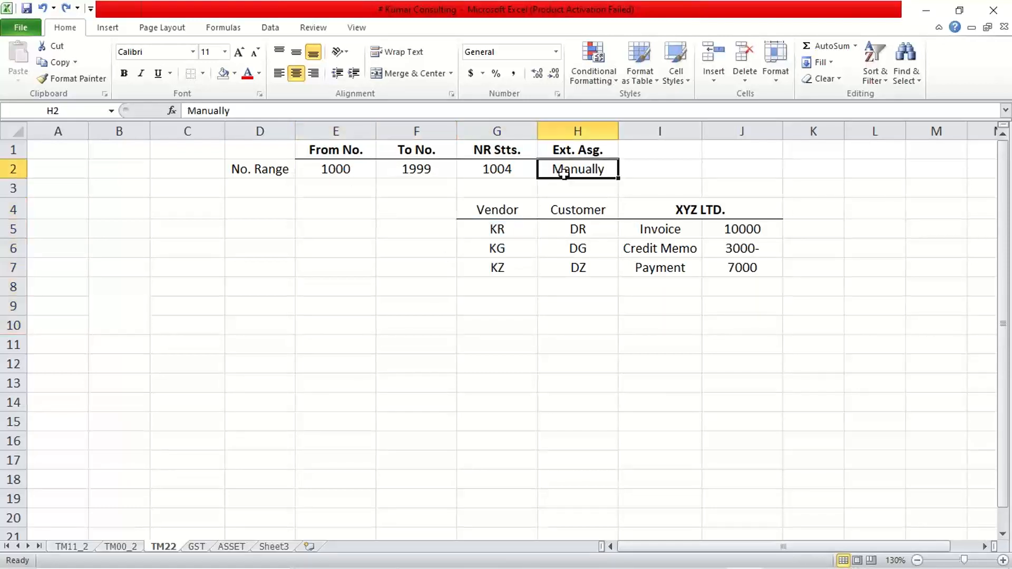
pyautogui.click(522, 167)
# Step: Move the Vendor/Customer table from G4:J7 down so it starts at G10
pyautogui.moveTo(500, 207); pyautogui.dragTo(732, 275)
pyautogui.hotkey('ctrl', 'c')
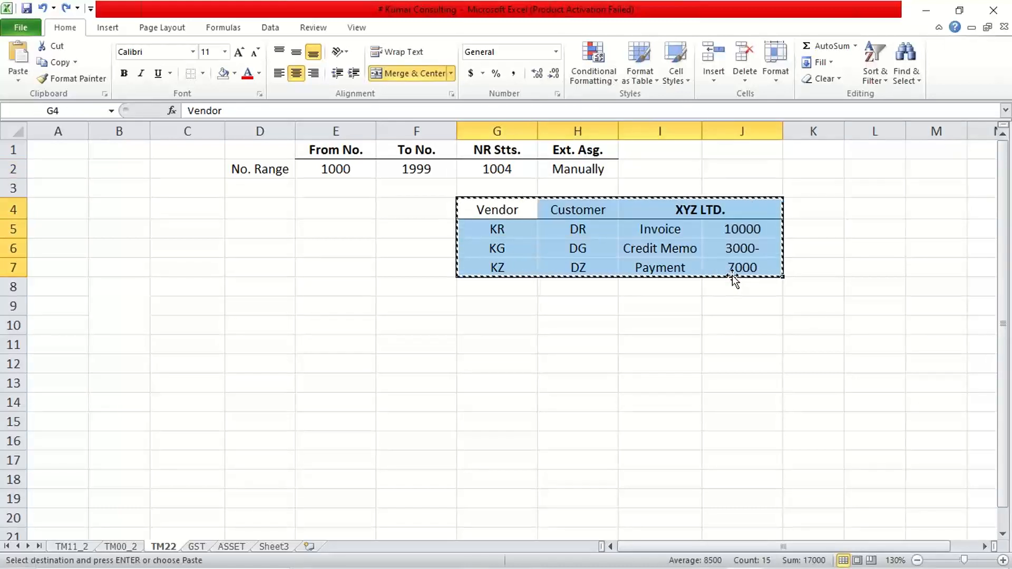
pyautogui.click(484, 331)
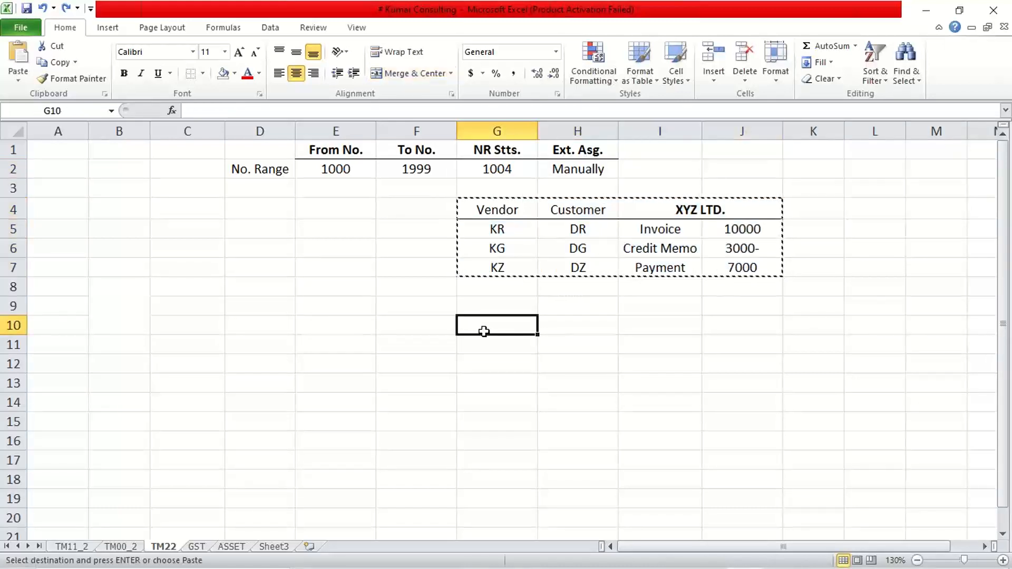
pyautogui.hotkey('ctrl', 'v')
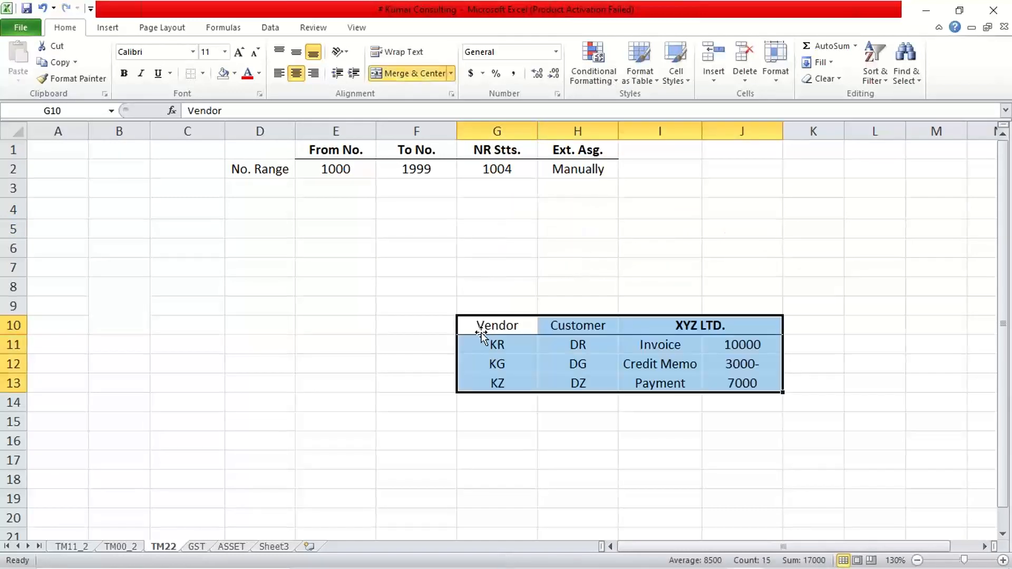
# Step: Delete the No. Range label from D2 and enter the heading NR. Cd. in D1
pyautogui.click(248, 167)
pyautogui.press('Delete')
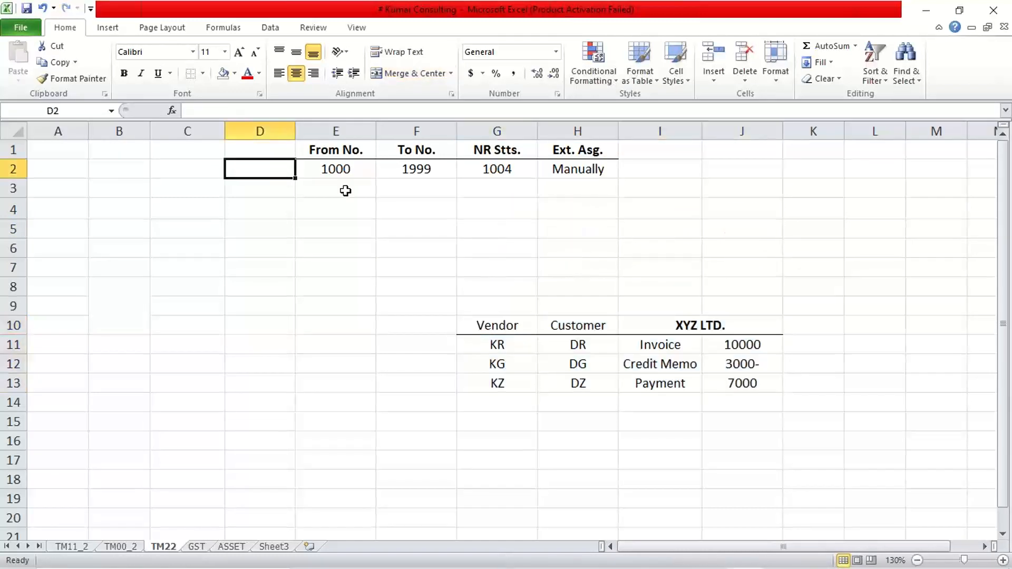
pyautogui.press('Up')
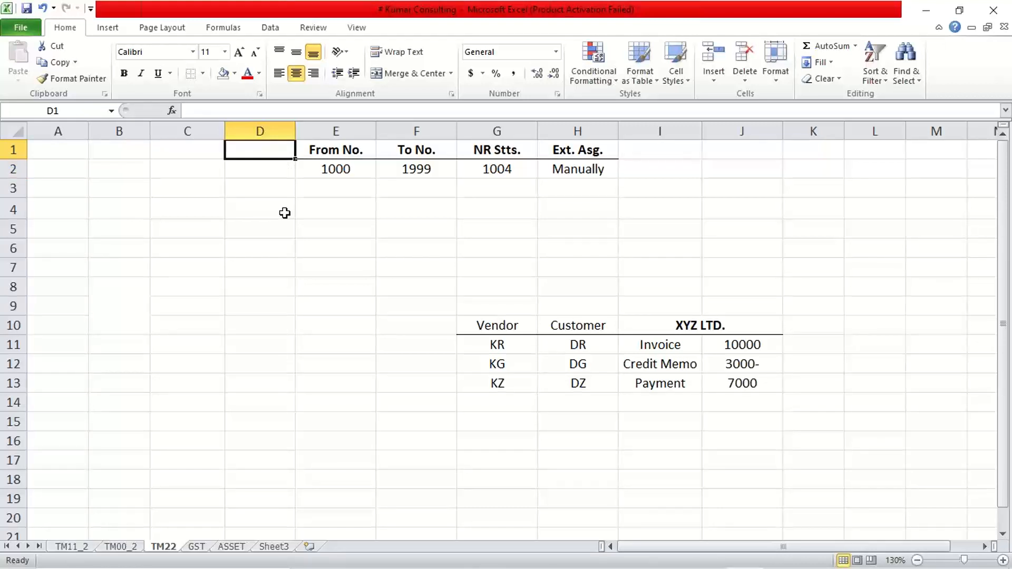
pyautogui.write('NR.')
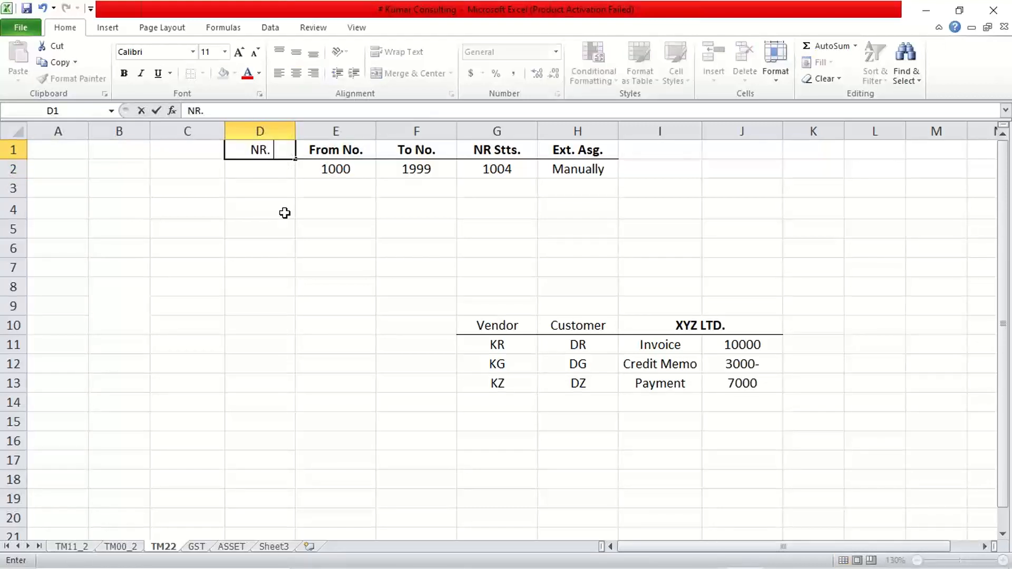
pyautogui.write(' Cd.')
pyautogui.press('Return')
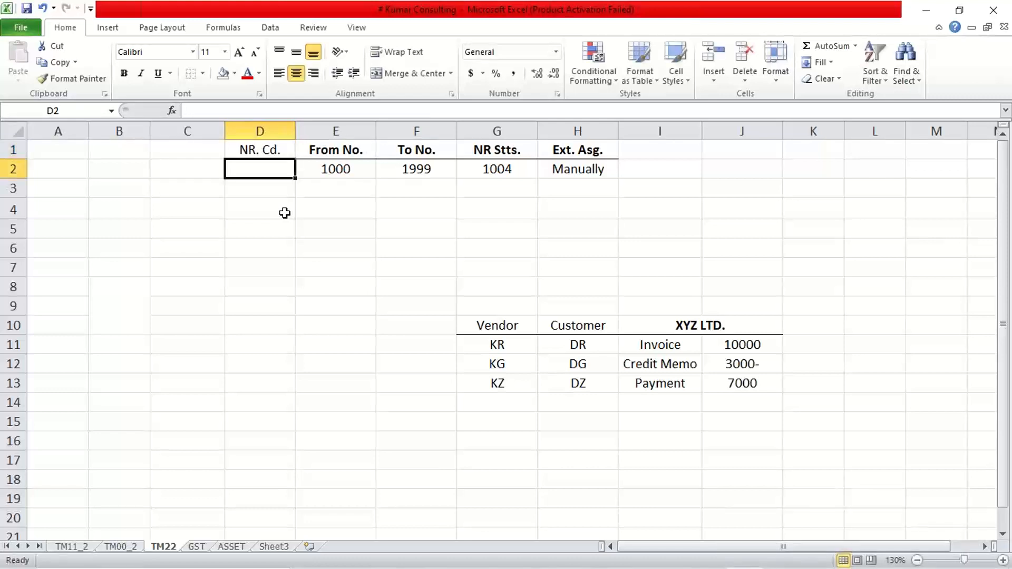
# Step: Enter the number range codes 01, 02 and 03 as text in D2:D4
pyautogui.write("'")
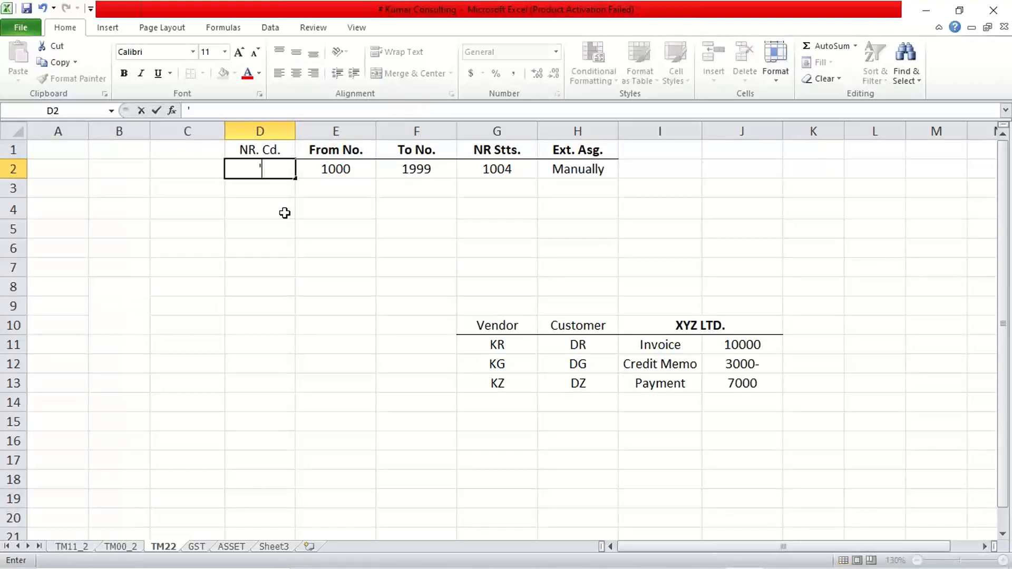
pyautogui.write('01')
pyautogui.press('Return')
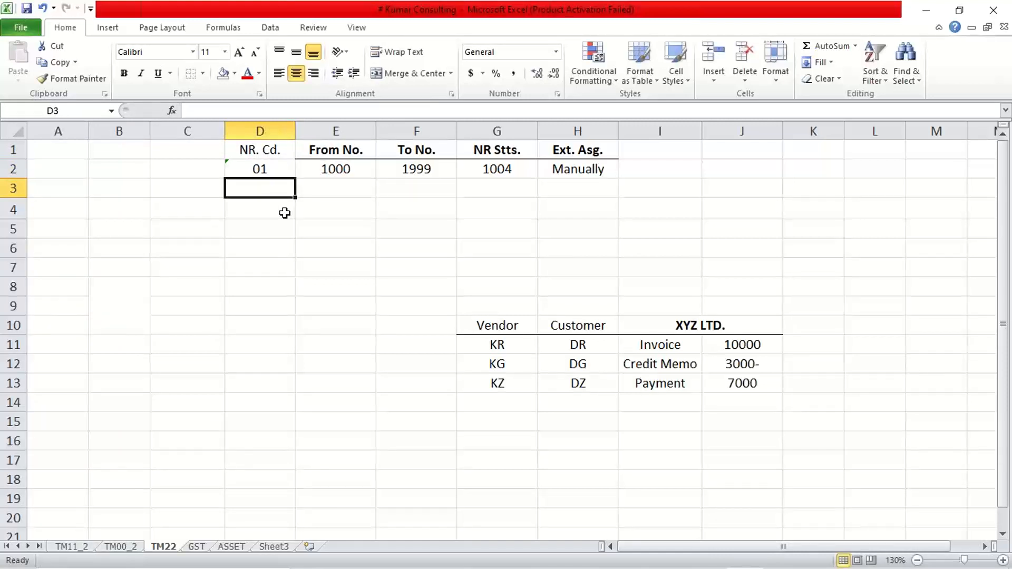
pyautogui.write("'02")
pyautogui.press('Return')
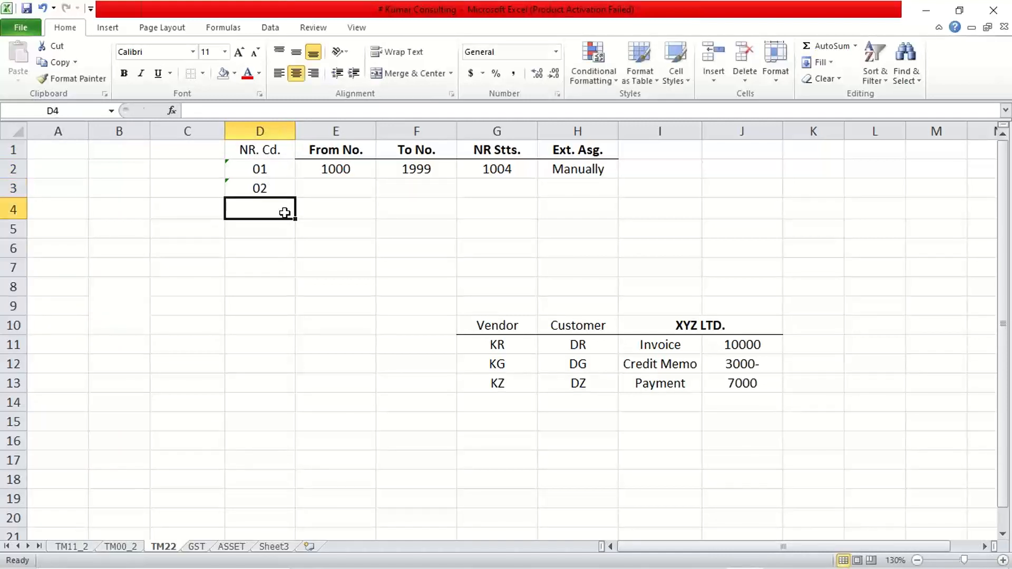
pyautogui.write('03')
pyautogui.press('BackSpace')
pyautogui.press('BackSpace')
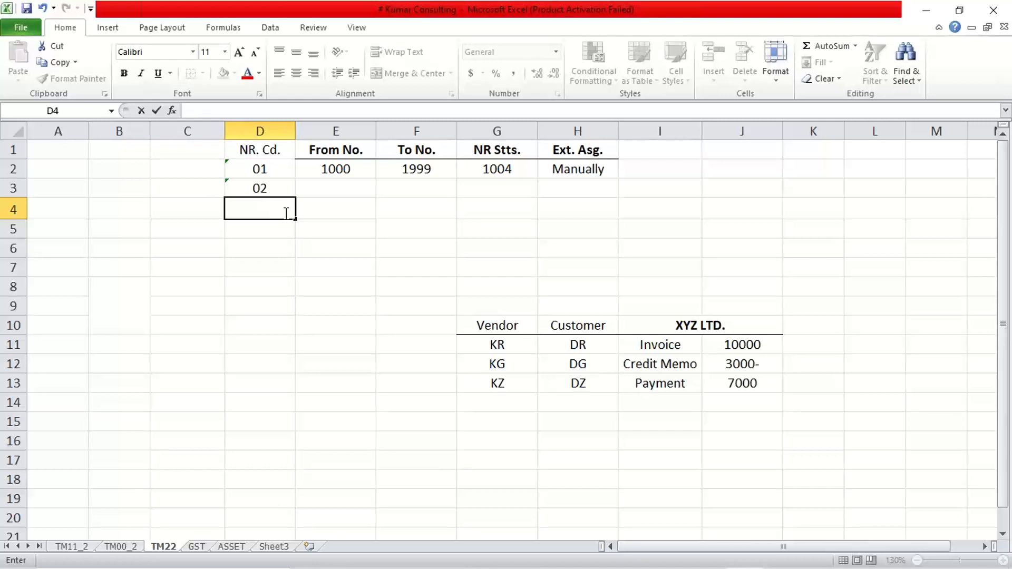
pyautogui.write("'03")
pyautogui.press('Return')
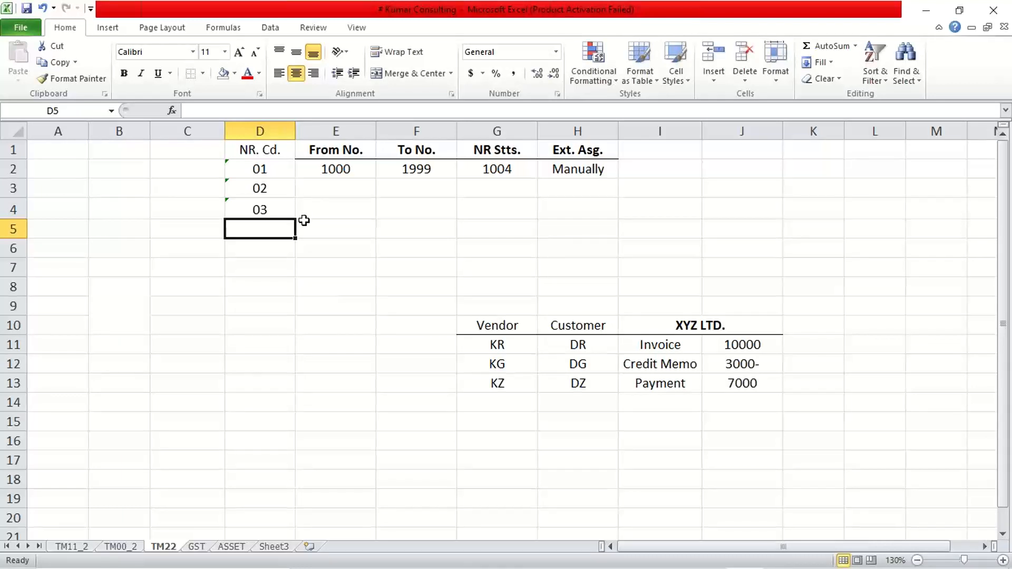
pyautogui.click(562, 163)
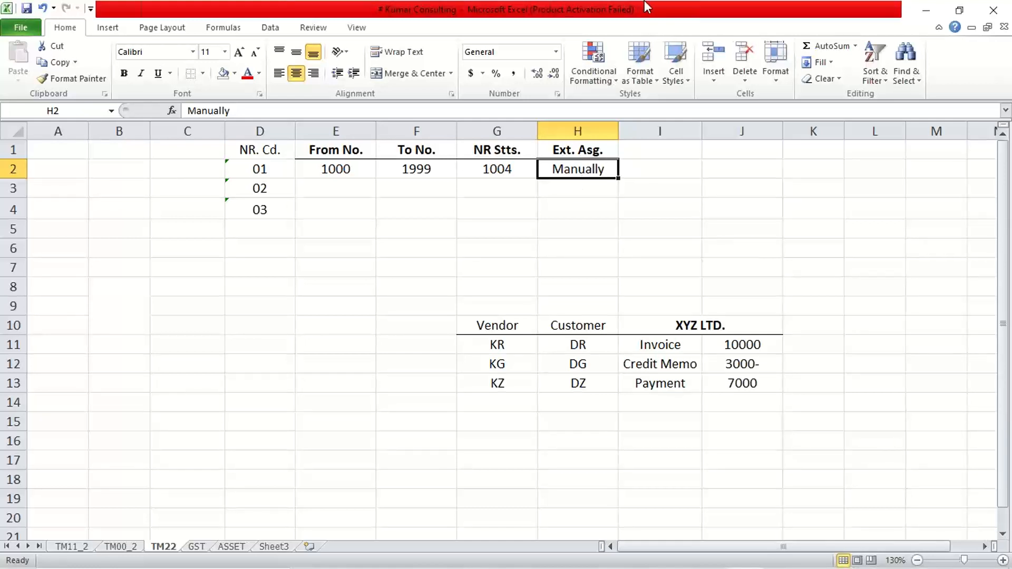
pyautogui.click(718, 21)
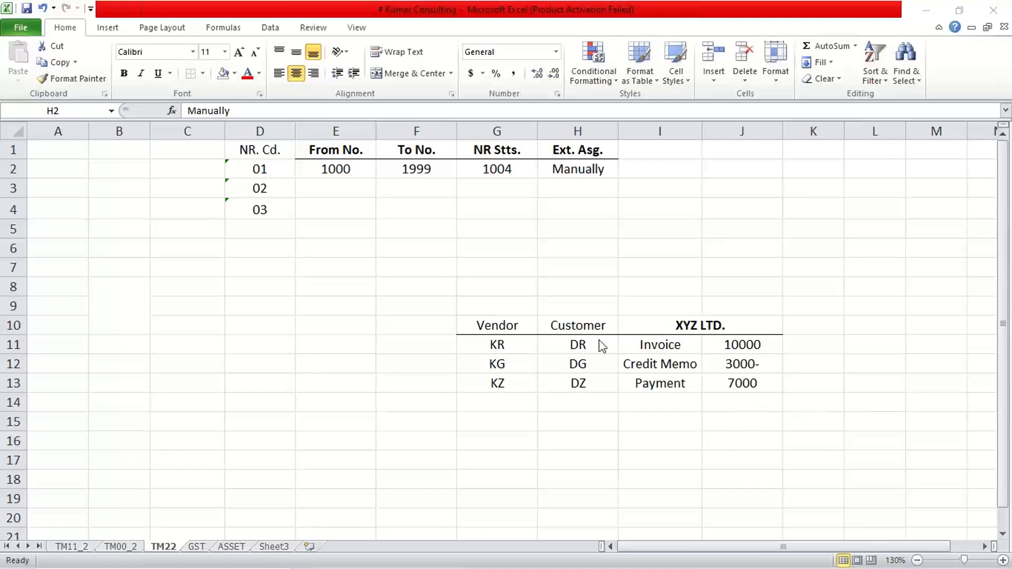
pyautogui.click(565, 188)
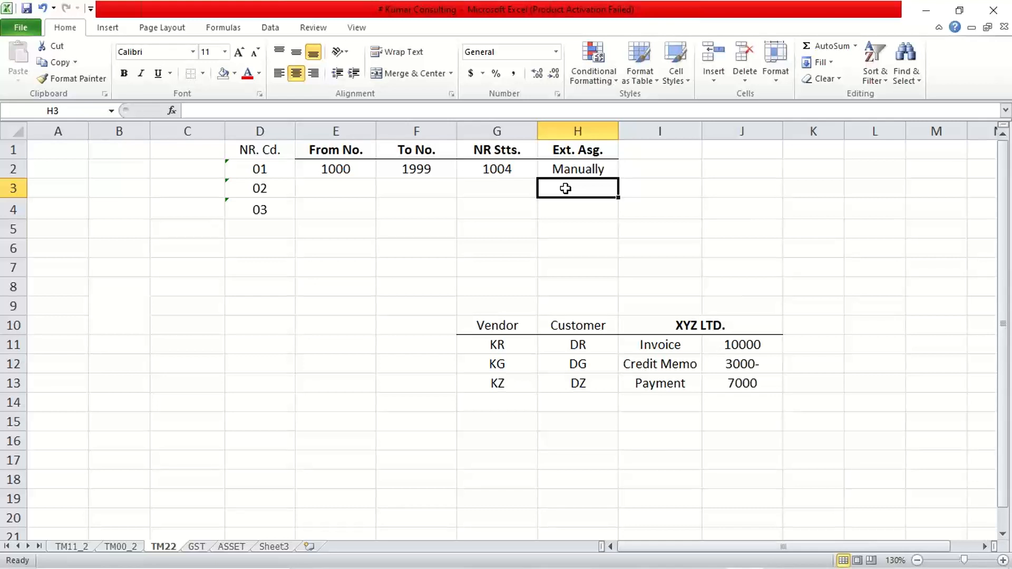
pyautogui.click(567, 169)
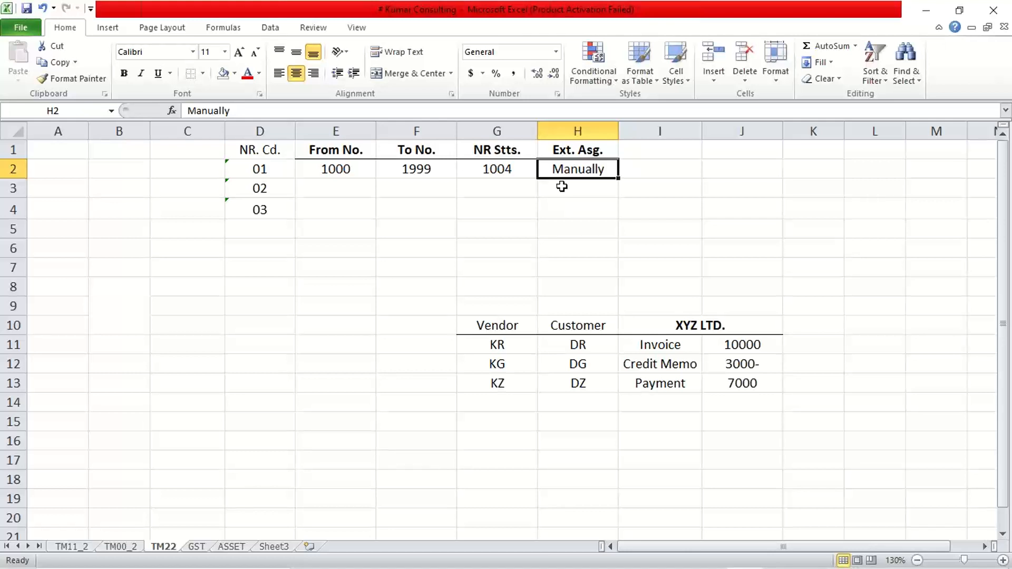
# Step: Clear the Manually entry in H2 and the Ext. Asg. heading in H1
pyautogui.click(576, 131)
pyautogui.click(578, 206)
pyautogui.click(578, 170)
pyautogui.press('Delete')
pyautogui.click(585, 152)
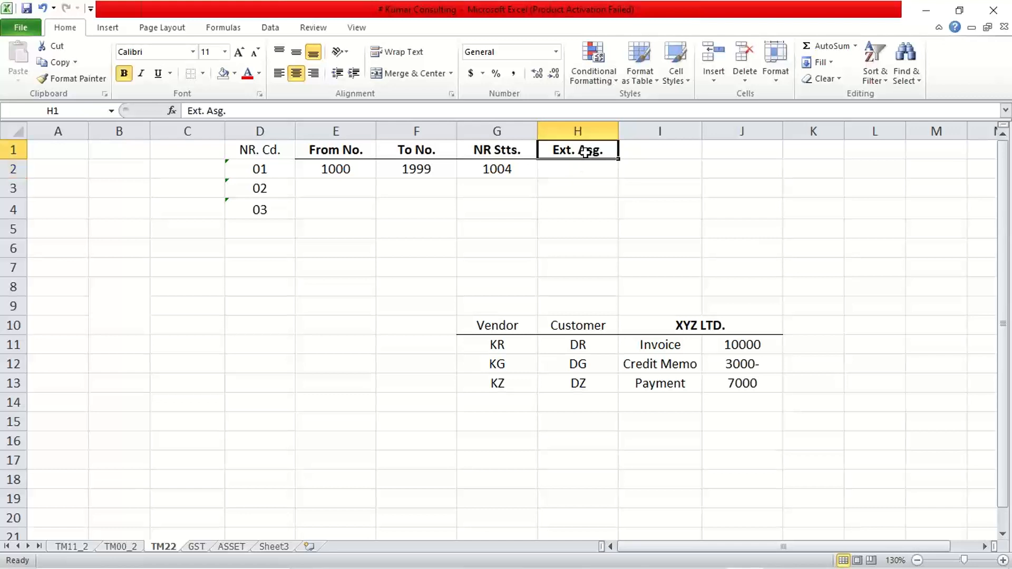
pyautogui.press('Delete')
pyautogui.moveTo(585, 157); pyautogui.dragTo(585, 174)
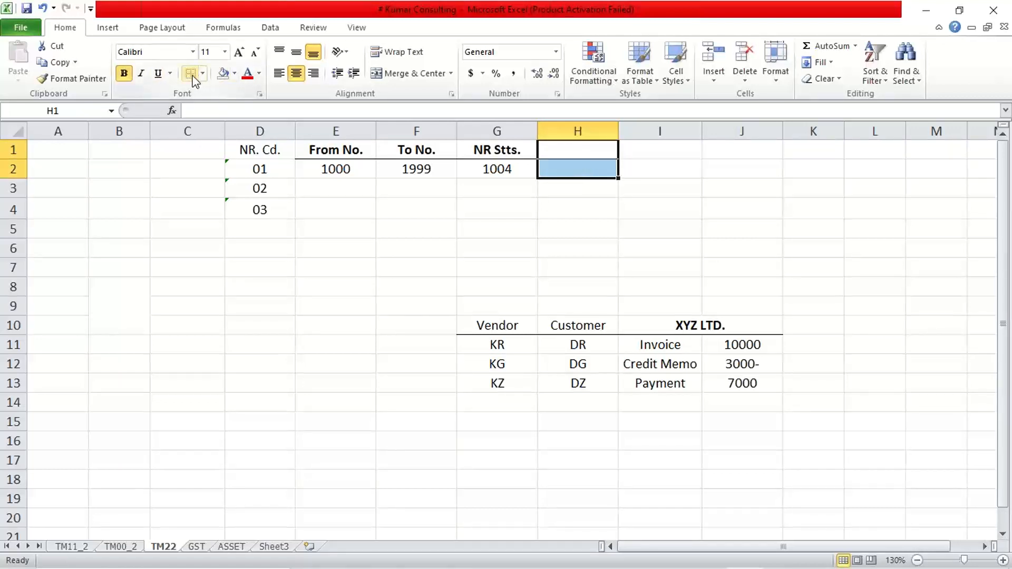
# Step: Make the NR. Cd. heading in D1 bold
pyautogui.click(236, 252)
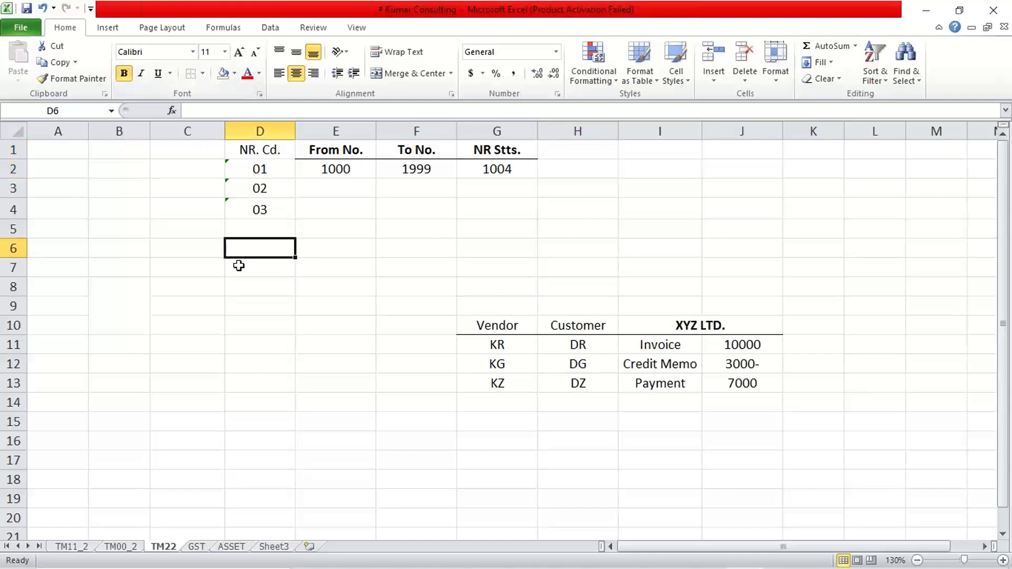
pyautogui.click(241, 153)
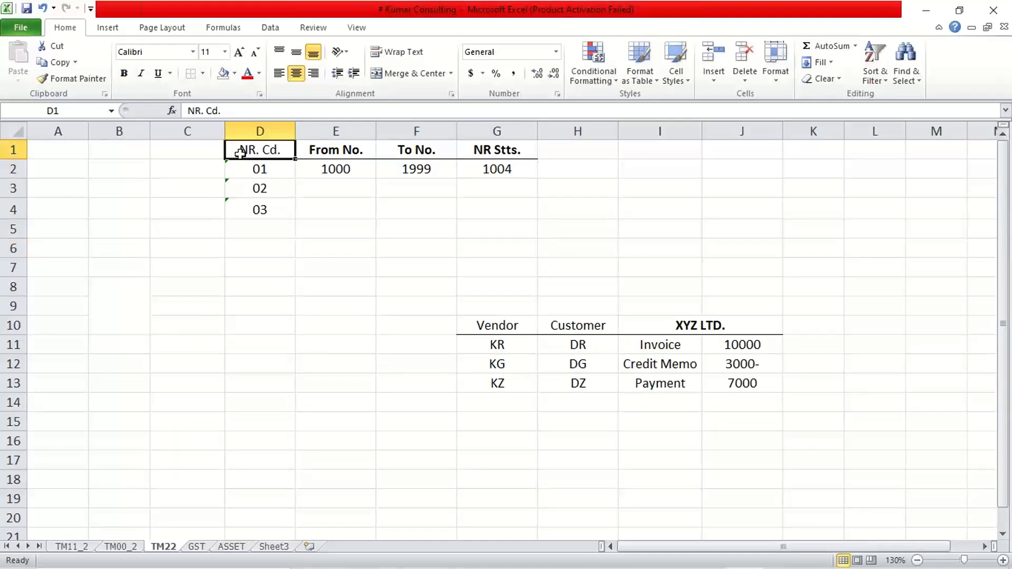
pyautogui.hotkey('ctrl', 'b')
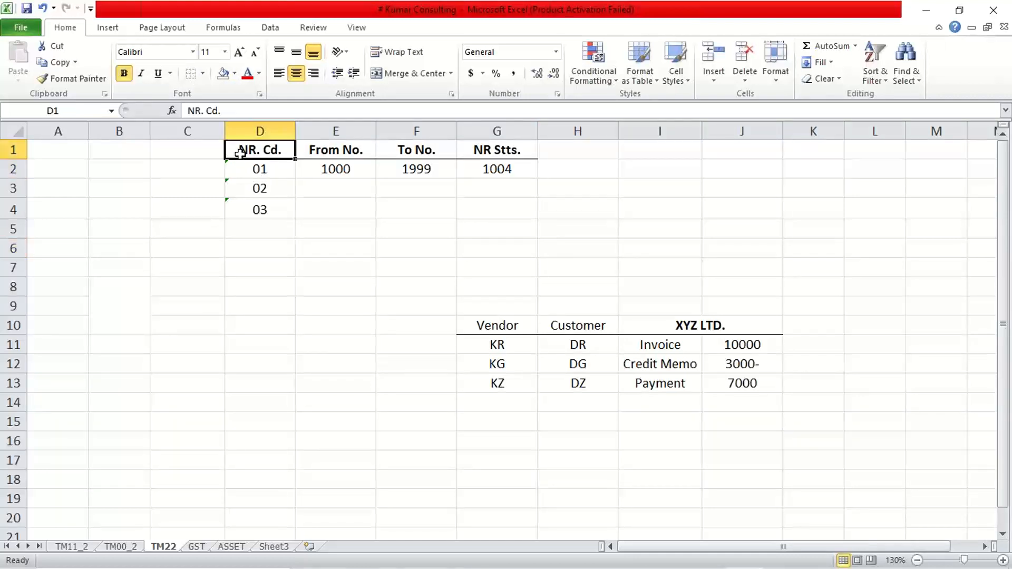
pyautogui.click(203, 74)
pyautogui.click(216, 112)
pyautogui.click(357, 264)
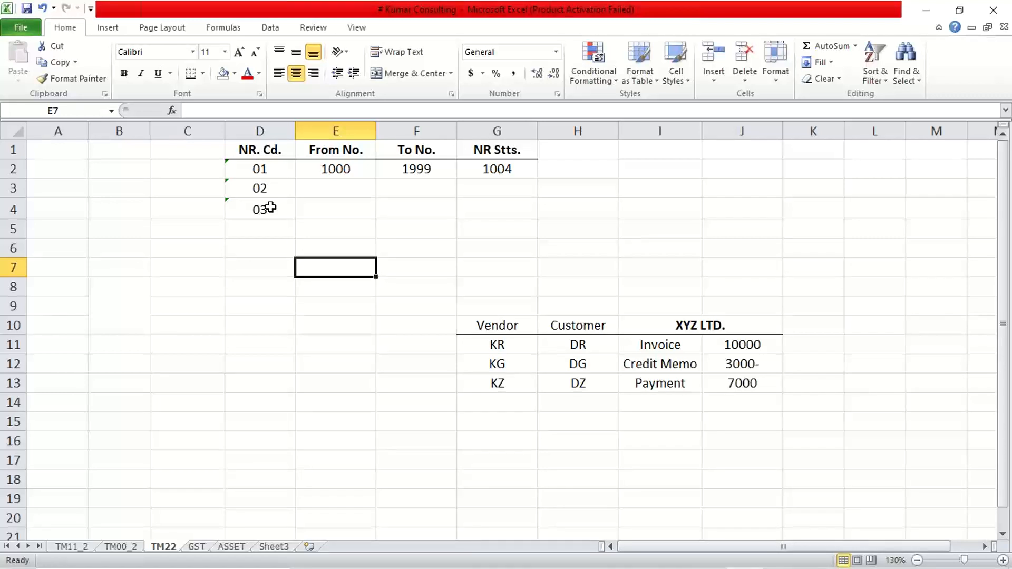
# Step: Inspect the first number range row's code, from number, to number and status values
pyautogui.click(266, 167)
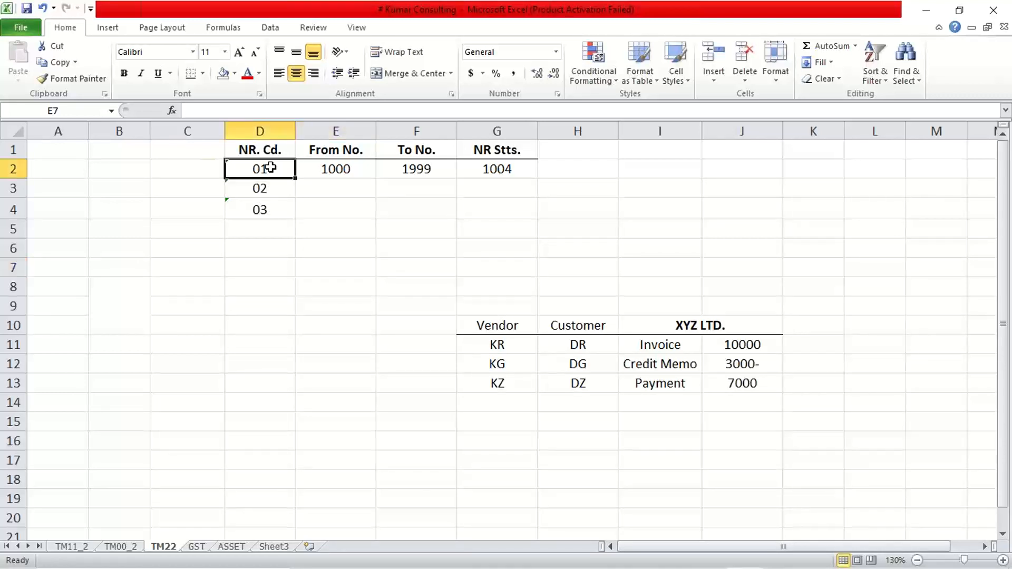
pyautogui.click(352, 169)
pyautogui.click(384, 168)
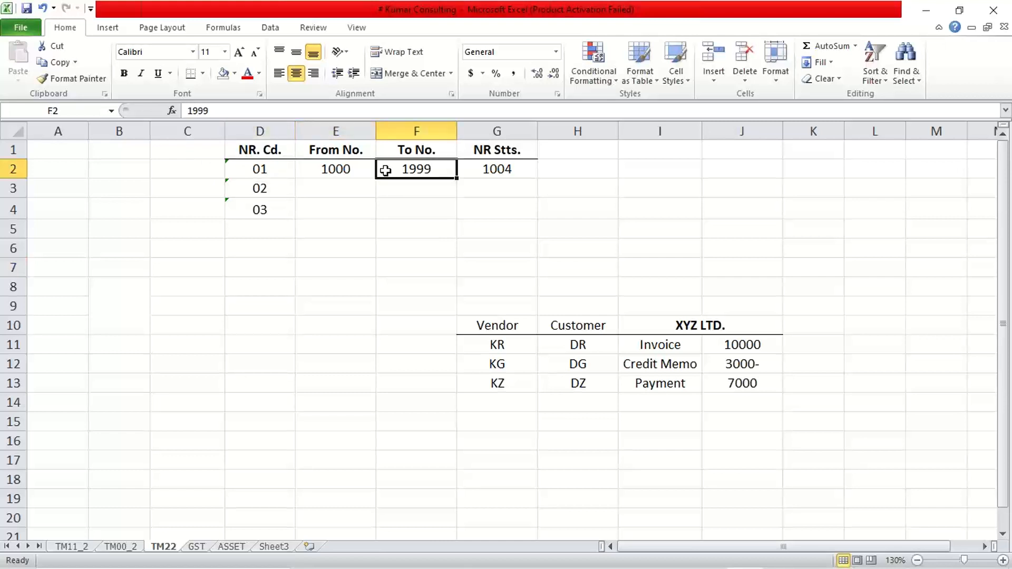
pyautogui.click(478, 173)
pyautogui.click(340, 171)
pyautogui.click(393, 171)
pyautogui.click(346, 169)
pyautogui.click(378, 169)
pyautogui.click(358, 169)
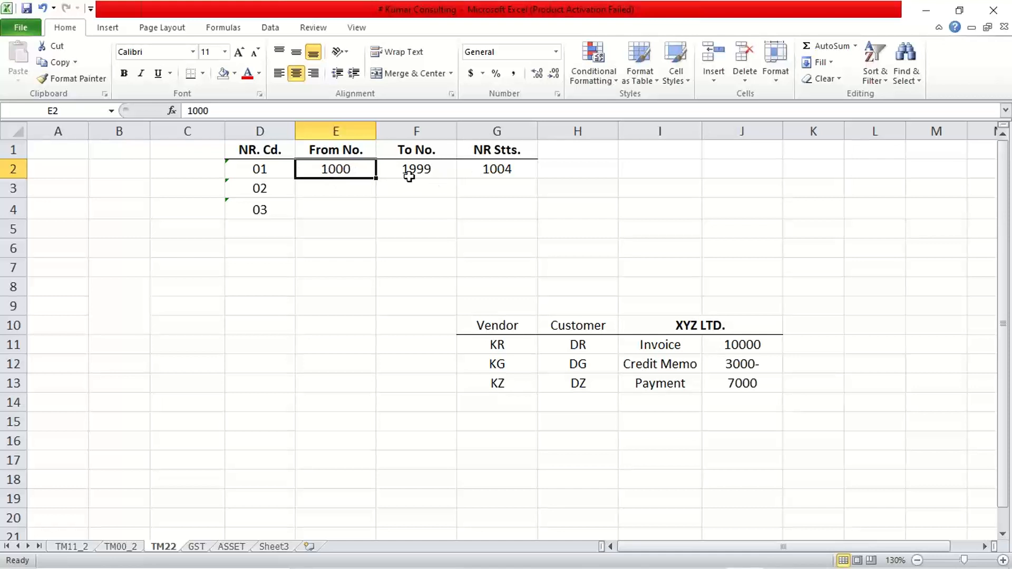
pyautogui.click(273, 167)
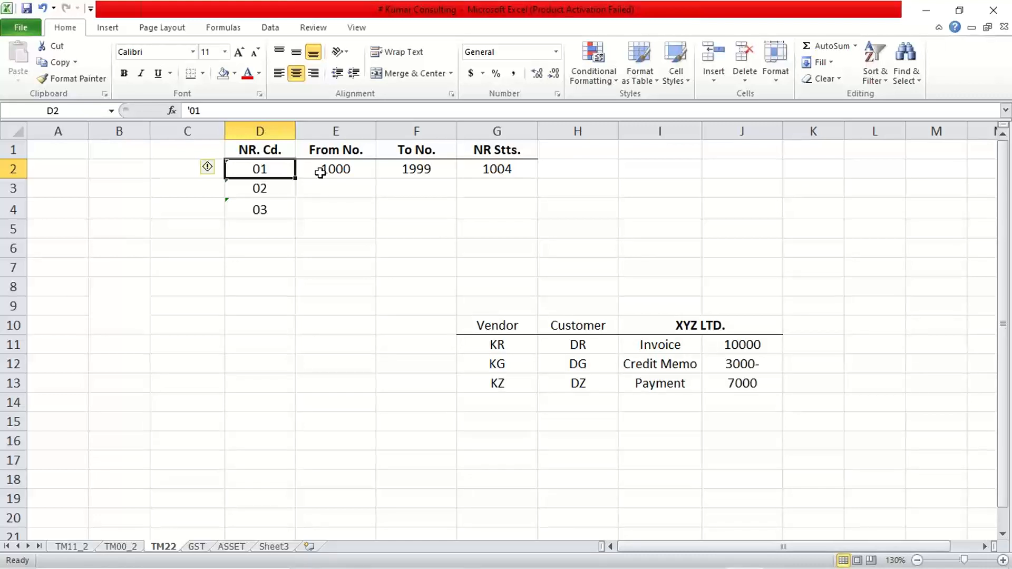
# Step: Enter the range 2000 to 2999 in the From No. and To No. cells for code 02
pyautogui.click(323, 170)
pyautogui.click(426, 172)
pyautogui.click(257, 187)
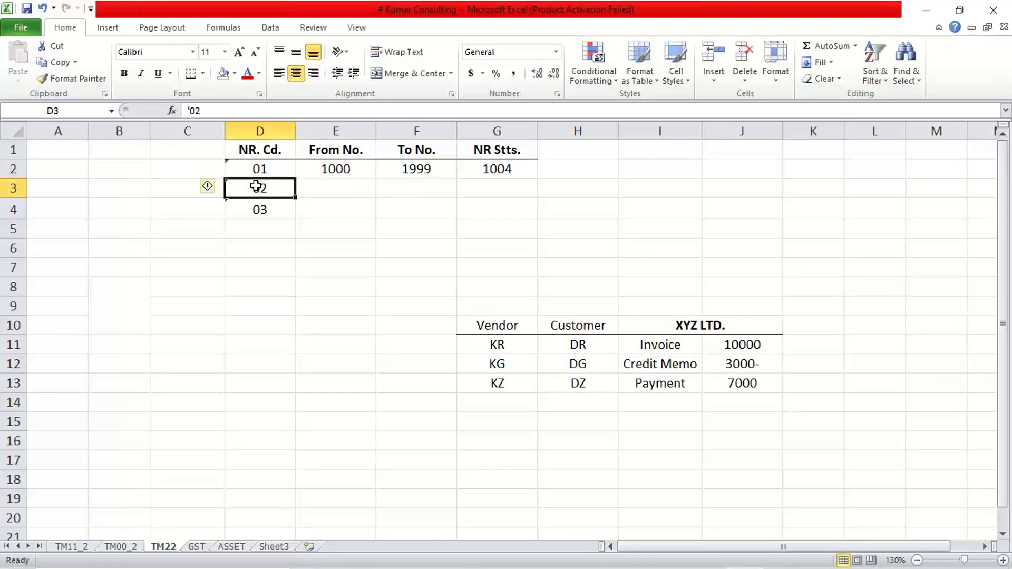
pyautogui.click(340, 196)
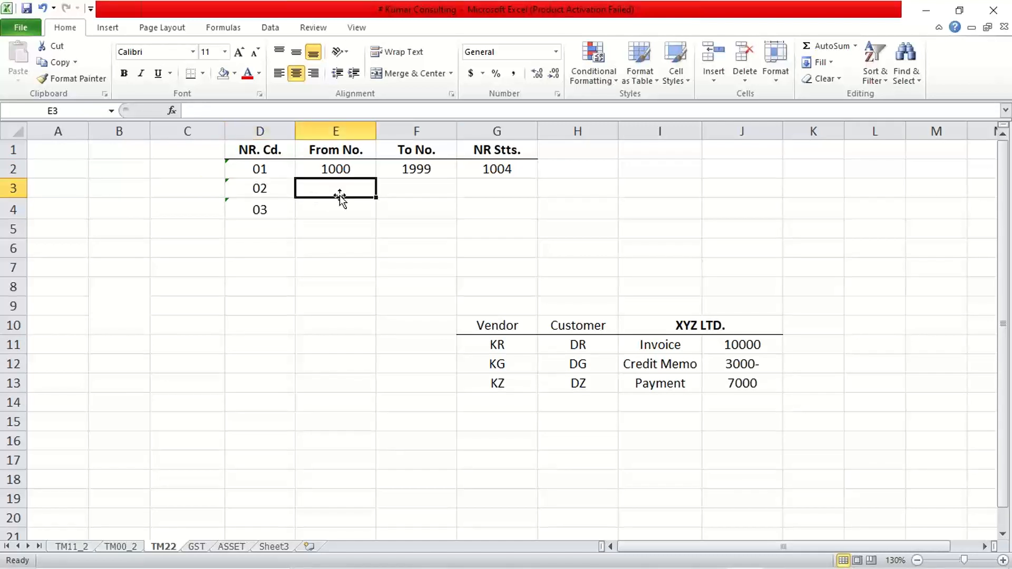
pyautogui.write('20000')
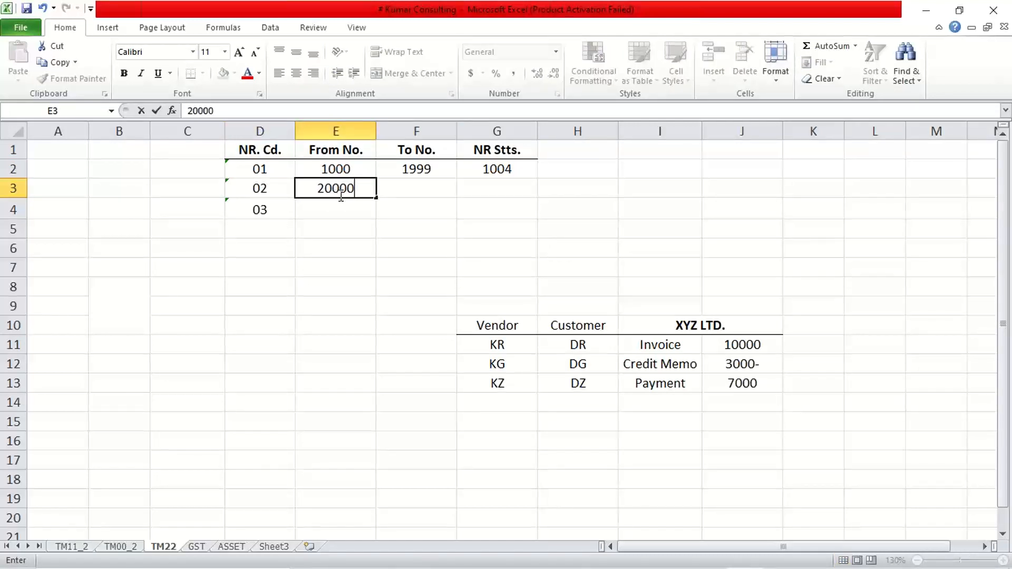
pyautogui.press('BackSpace')
pyautogui.press('Tab')
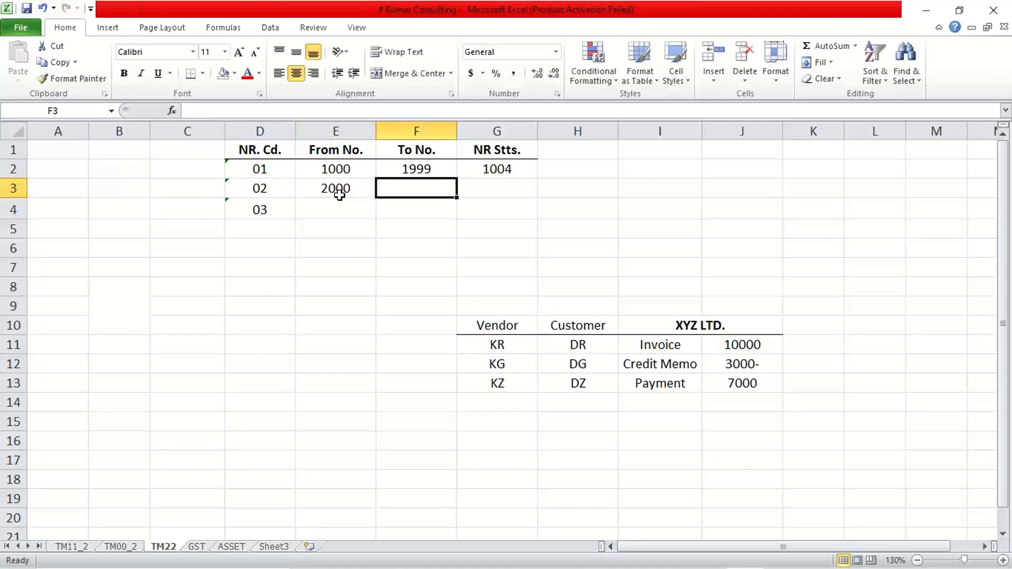
pyautogui.write('2999')
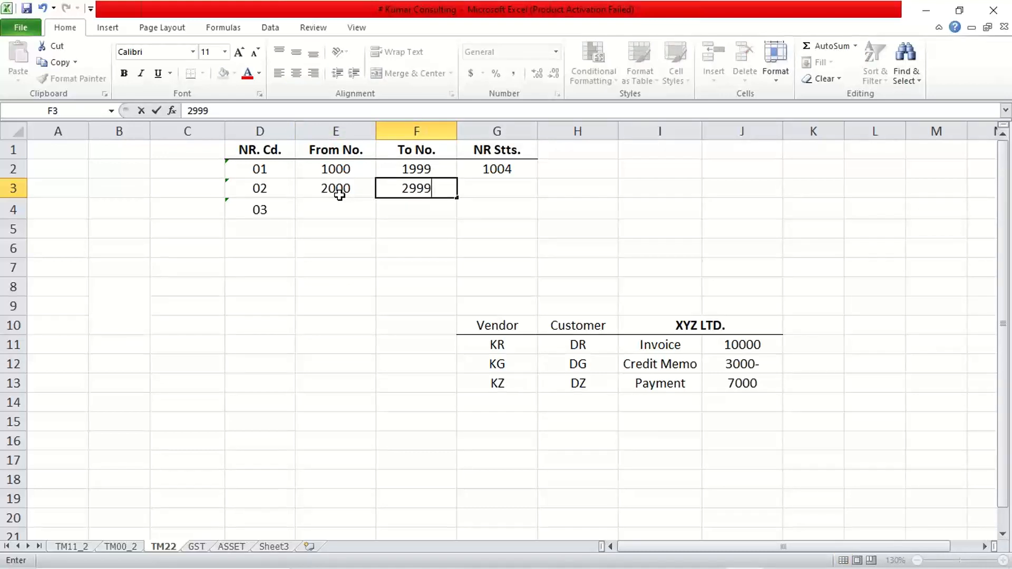
# Step: Enter the range 3000 to 3999 in the From No. and To No. cells for code 03
pyautogui.press('Return')
pyautogui.write('3000')
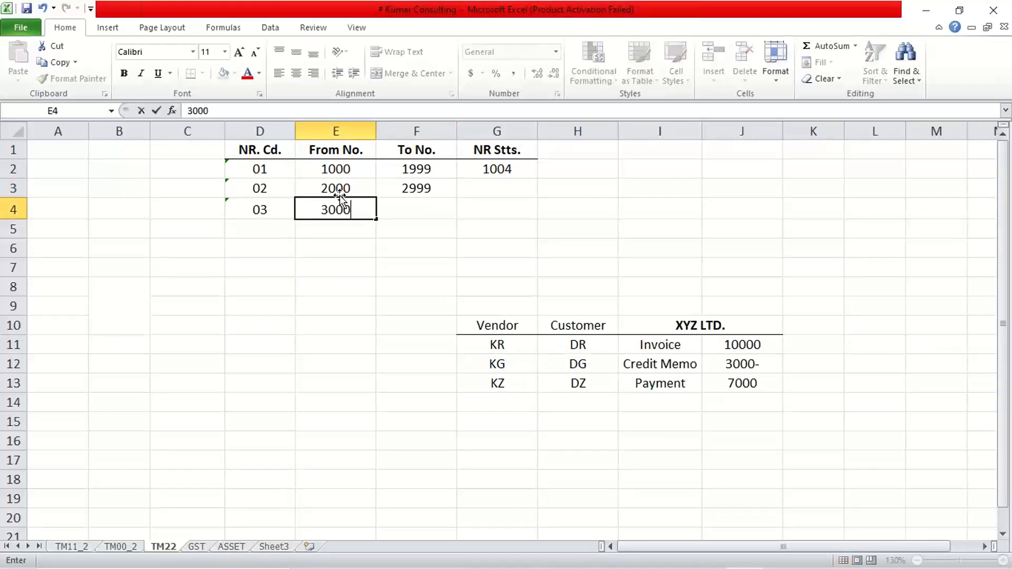
pyautogui.press('Tab')
pyautogui.write('3999')
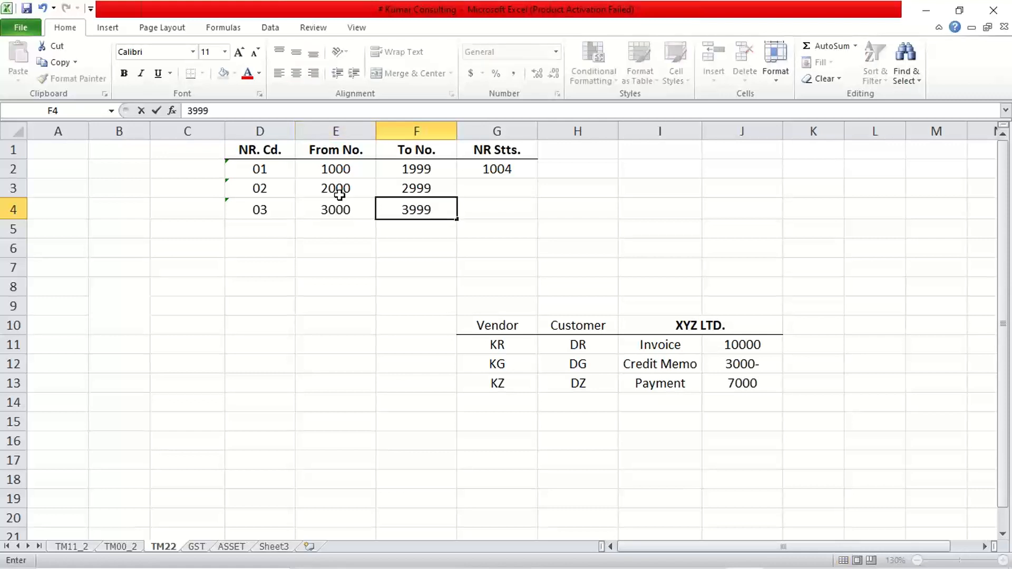
pyautogui.press('Return')
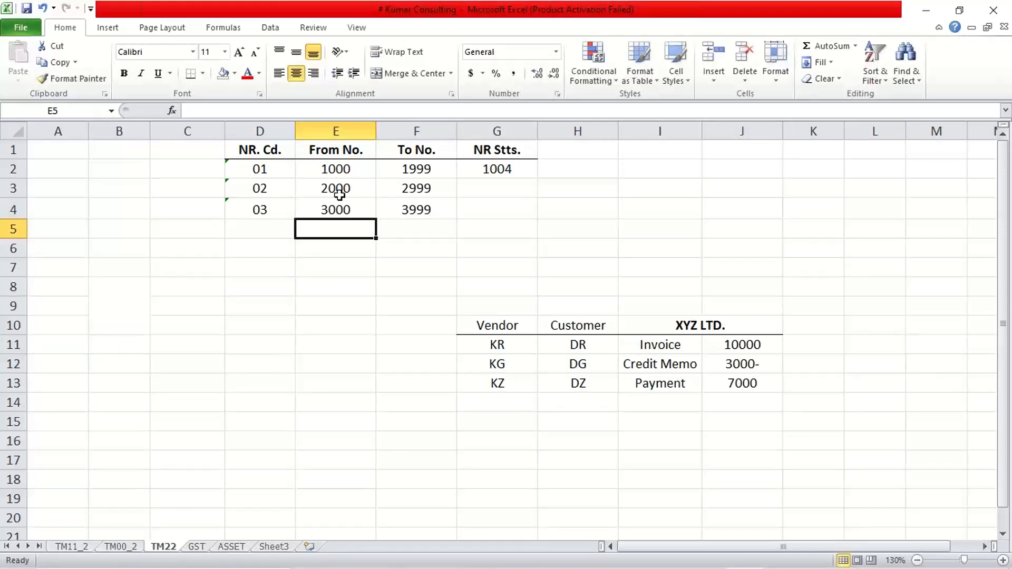
pyautogui.click(268, 238)
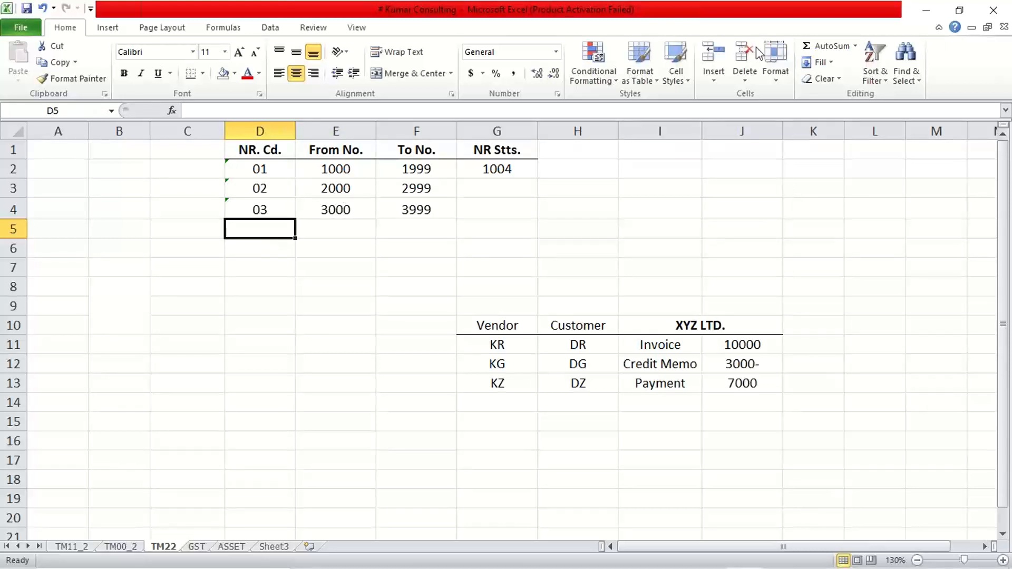
pyautogui.hotkey('alt', 'Tab')
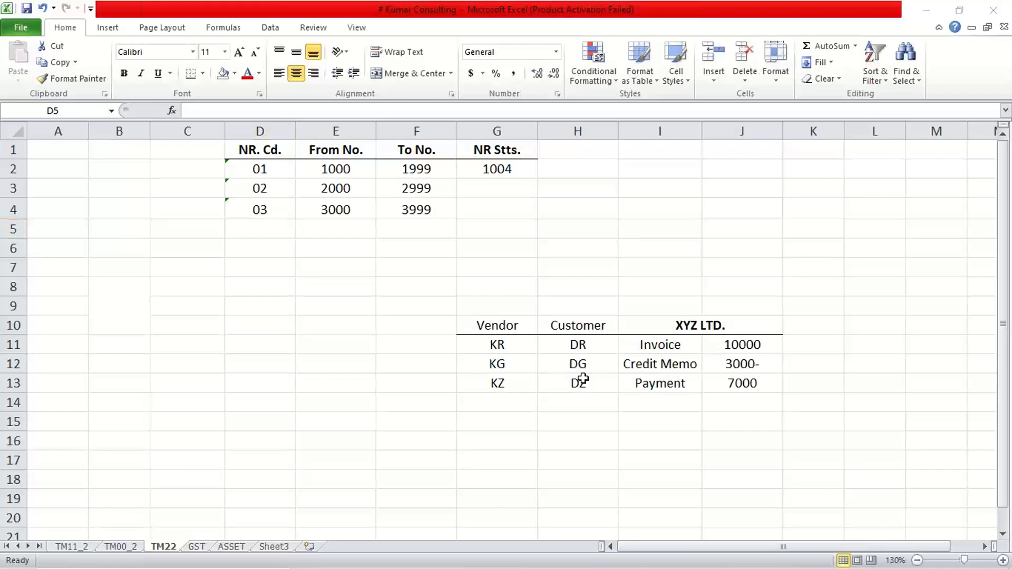
pyautogui.hotkey('alt', 'Tab')
# Step: Review the number range table's codes with their from and to numbers
pyautogui.click(680, 348)
pyautogui.moveTo(269, 168); pyautogui.dragTo(403, 221)
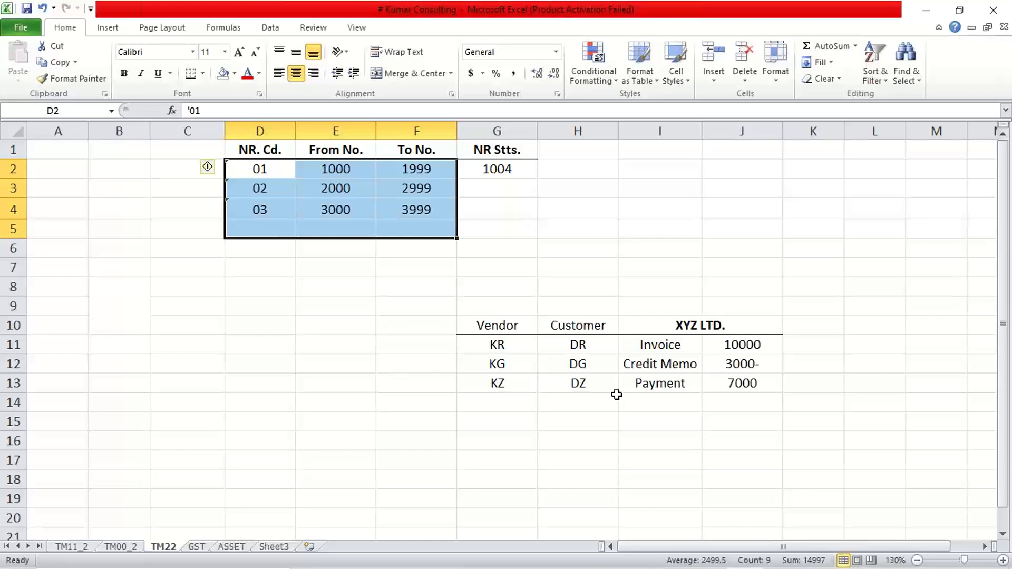
pyautogui.click(336, 168)
pyautogui.click(400, 174)
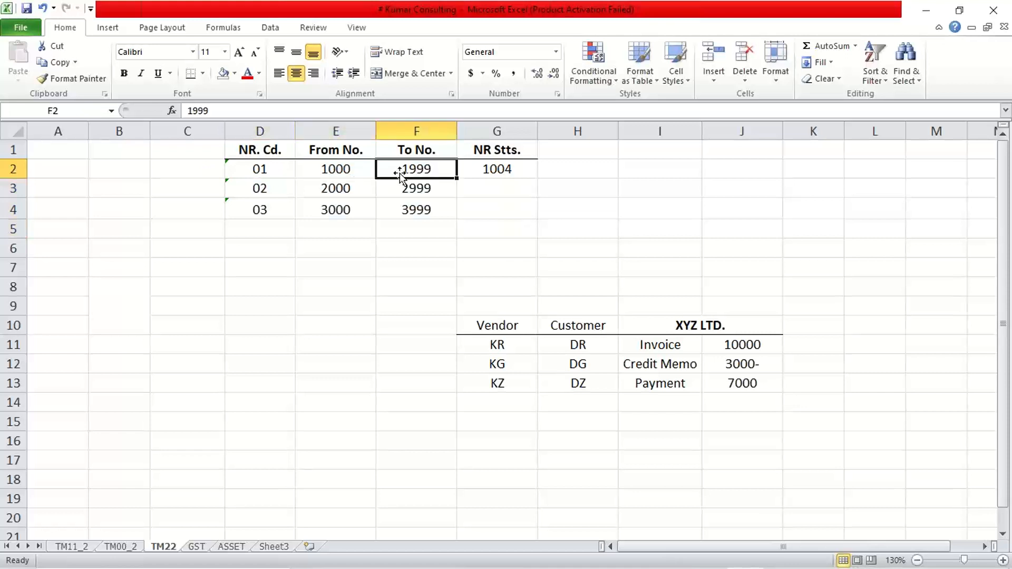
pyautogui.click(336, 188)
pyautogui.click(410, 191)
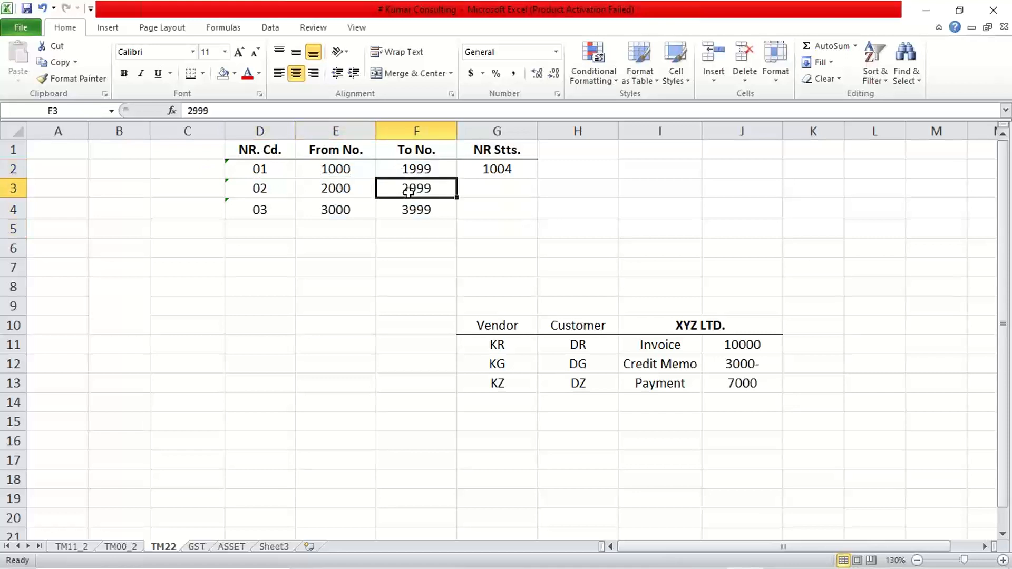
pyautogui.click(328, 176)
pyautogui.click(349, 191)
pyautogui.click(348, 209)
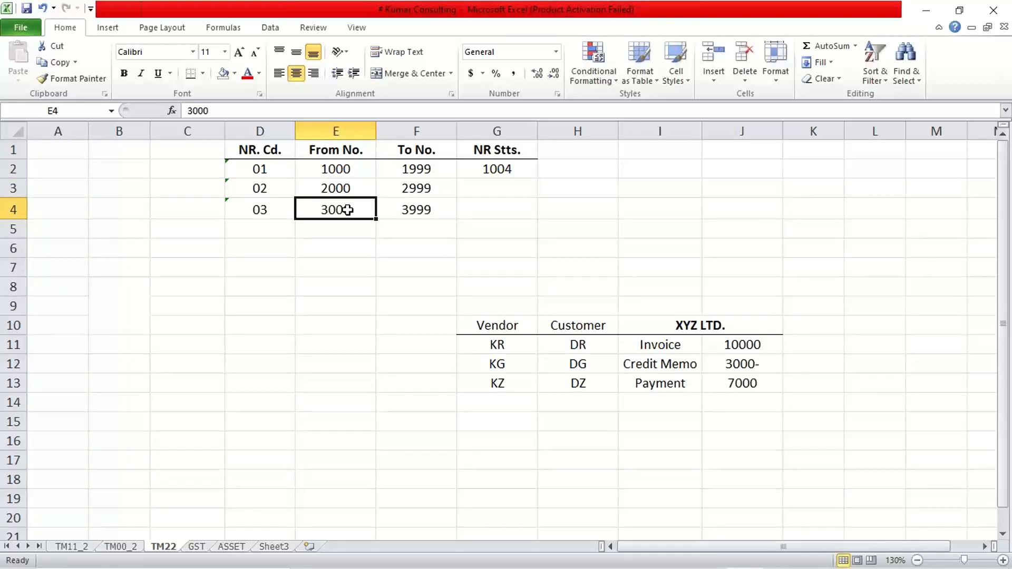
pyautogui.click(349, 172)
pyautogui.click(346, 193)
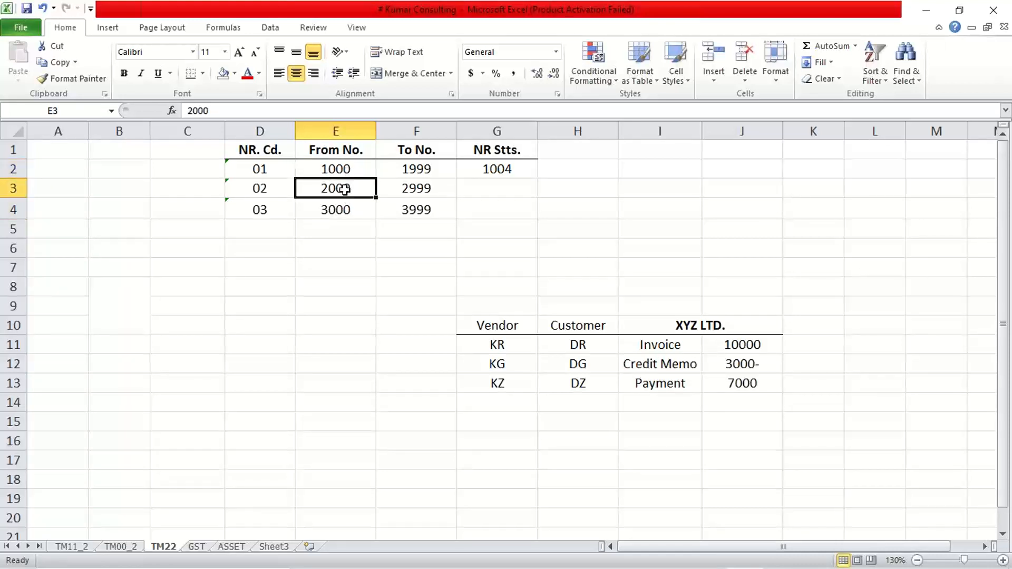
pyautogui.click(344, 211)
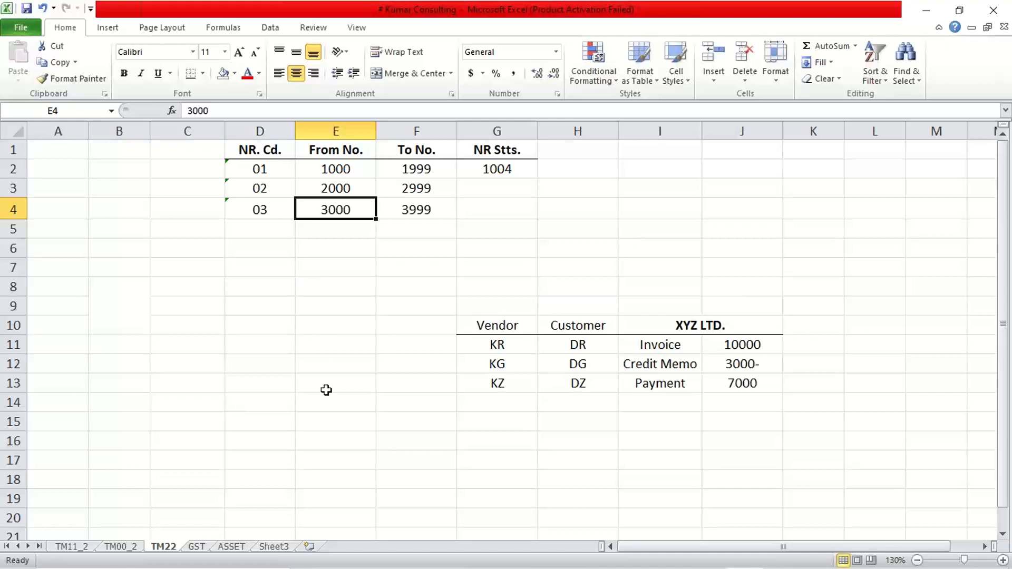
# Step: Examine the XYZ LTD. invoice, credit memo and payment entries and their amounts
pyautogui.click(669, 346)
pyautogui.click(738, 347)
pyautogui.click(663, 345)
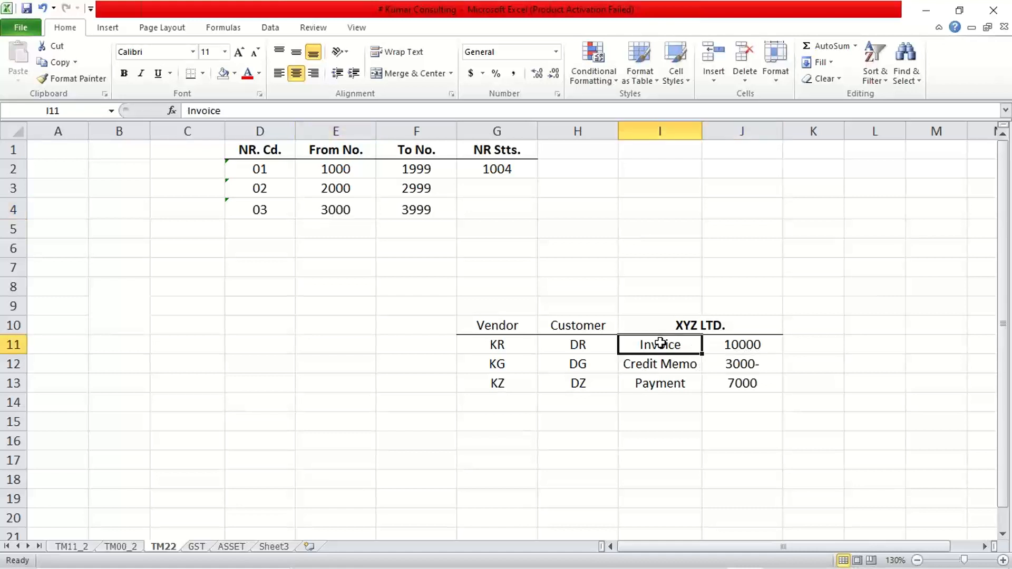
pyautogui.click(729, 344)
pyautogui.click(665, 345)
pyautogui.click(716, 346)
pyautogui.click(660, 346)
pyautogui.click(736, 344)
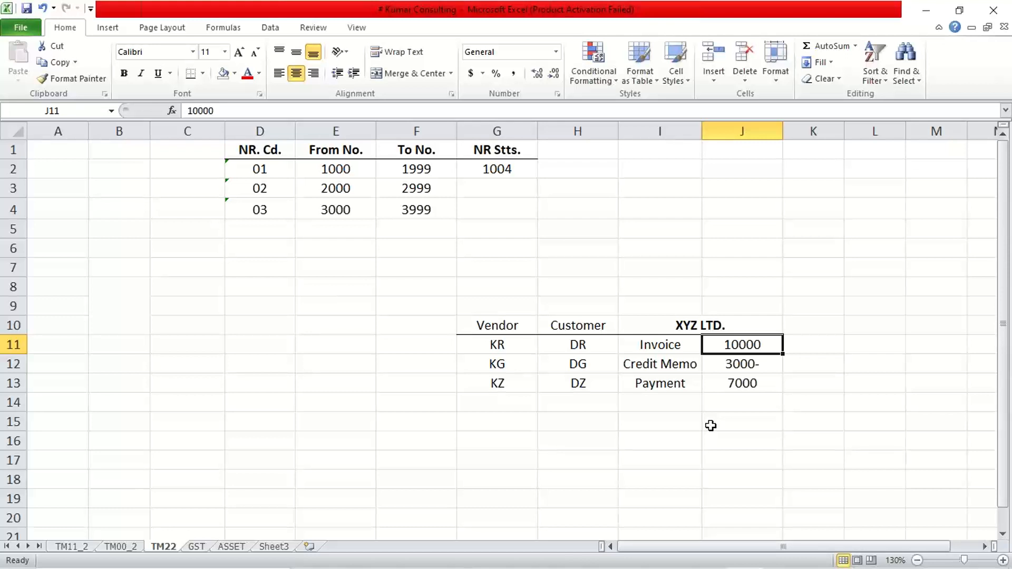
pyautogui.press('Right')
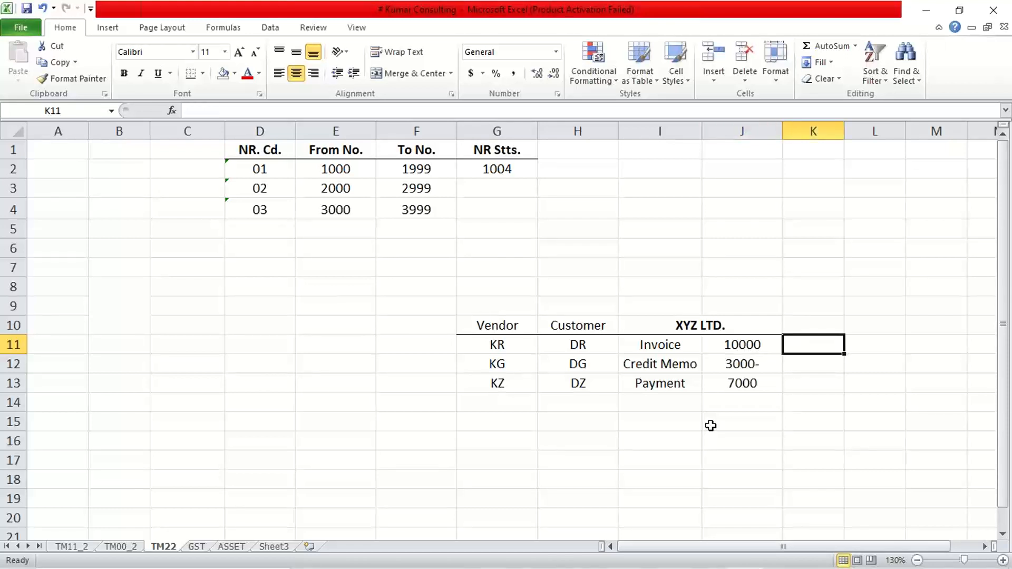
pyautogui.press('Down')
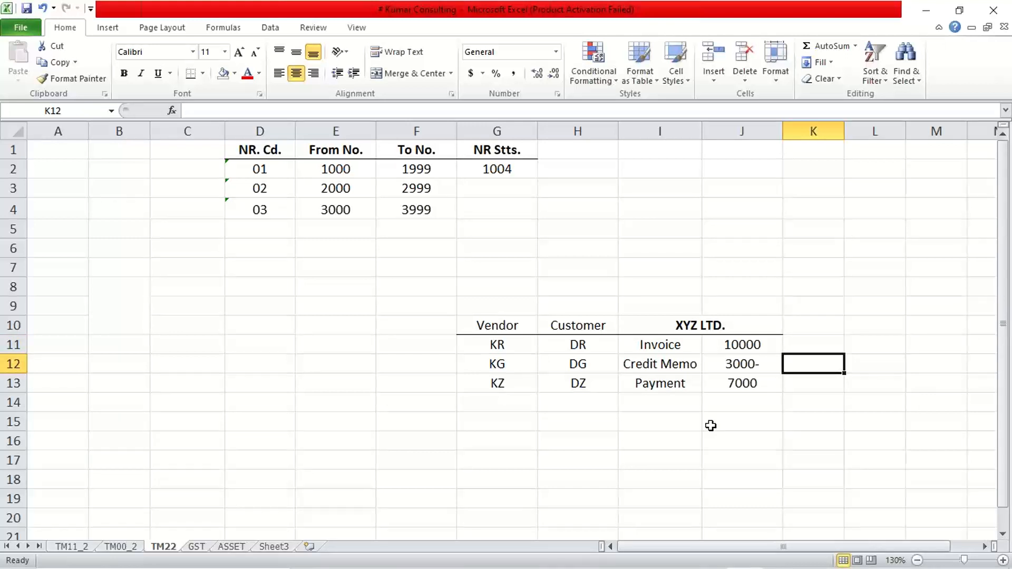
pyautogui.press('Down')
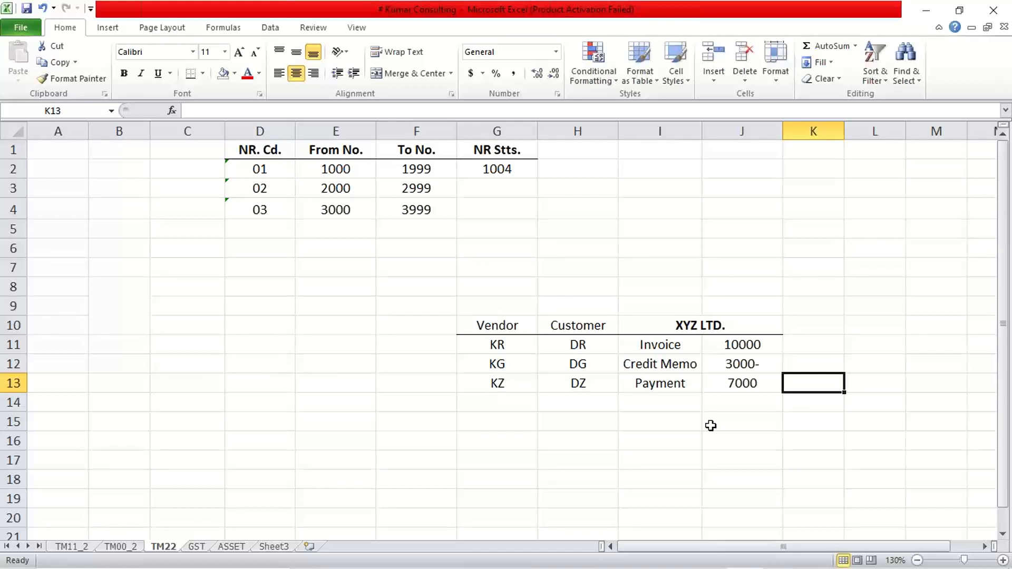
# Step: Compare the first number range's from and to numbers against the credit memo entry
pyautogui.click(335, 166)
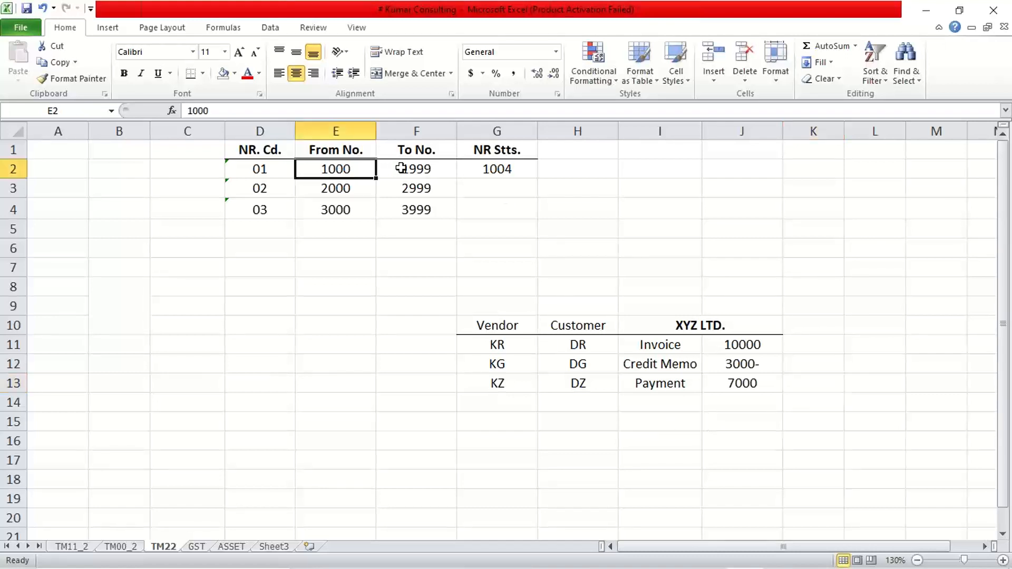
pyautogui.click(401, 168)
pyautogui.click(343, 167)
pyautogui.click(409, 164)
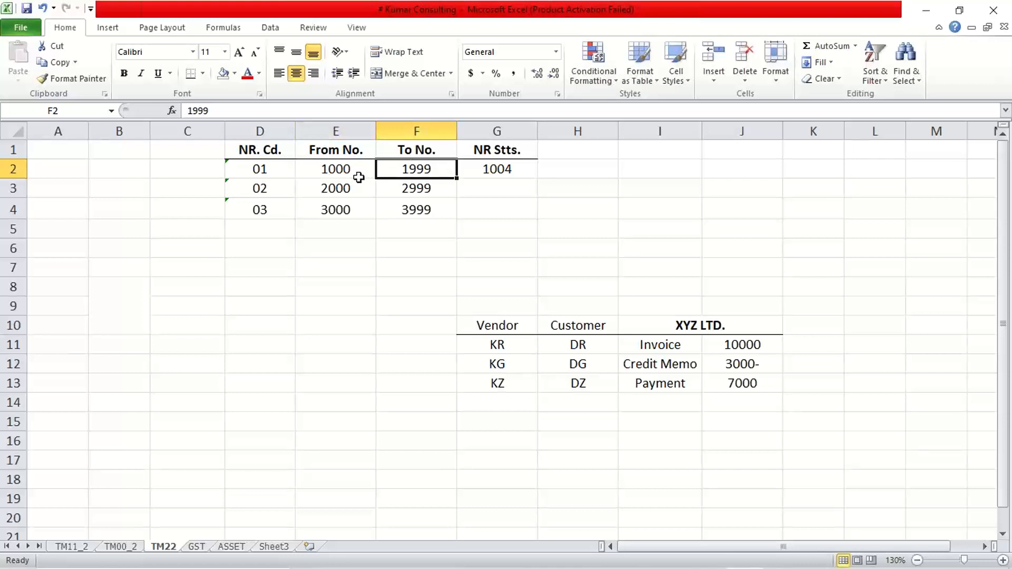
pyautogui.moveTo(314, 167); pyautogui.dragTo(385, 170)
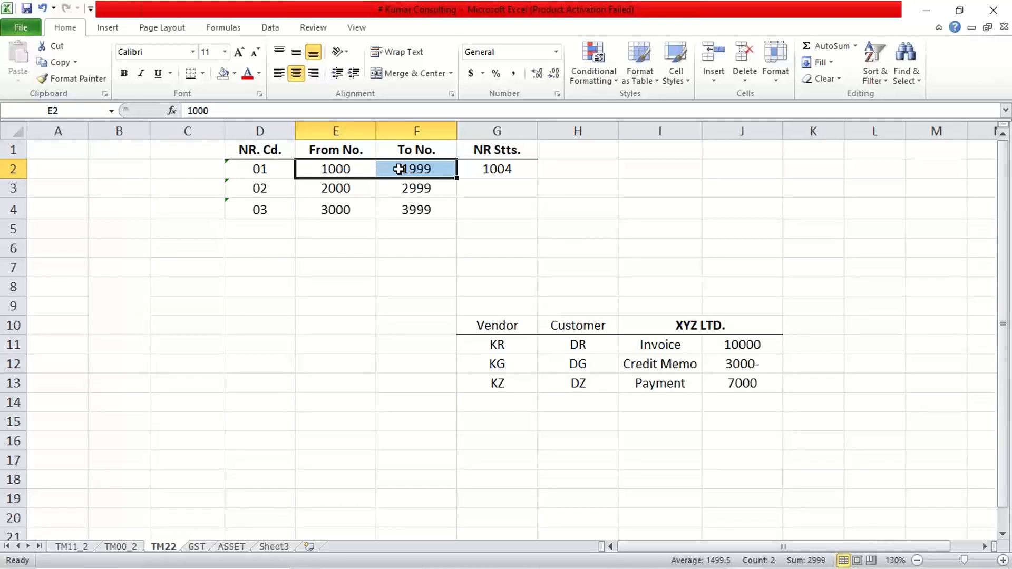
pyautogui.moveTo(339, 169); pyautogui.dragTo(409, 168)
pyautogui.click(652, 363)
pyautogui.click(739, 365)
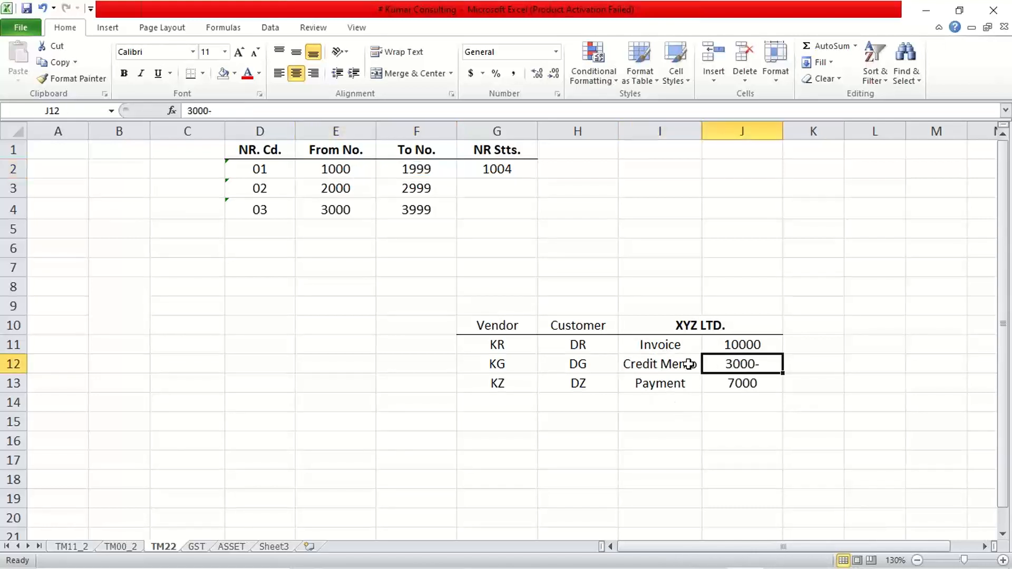
# Step: Compare the credit memo and payment entries against the second and third number ranges' from and to numbers
pyautogui.click(680, 364)
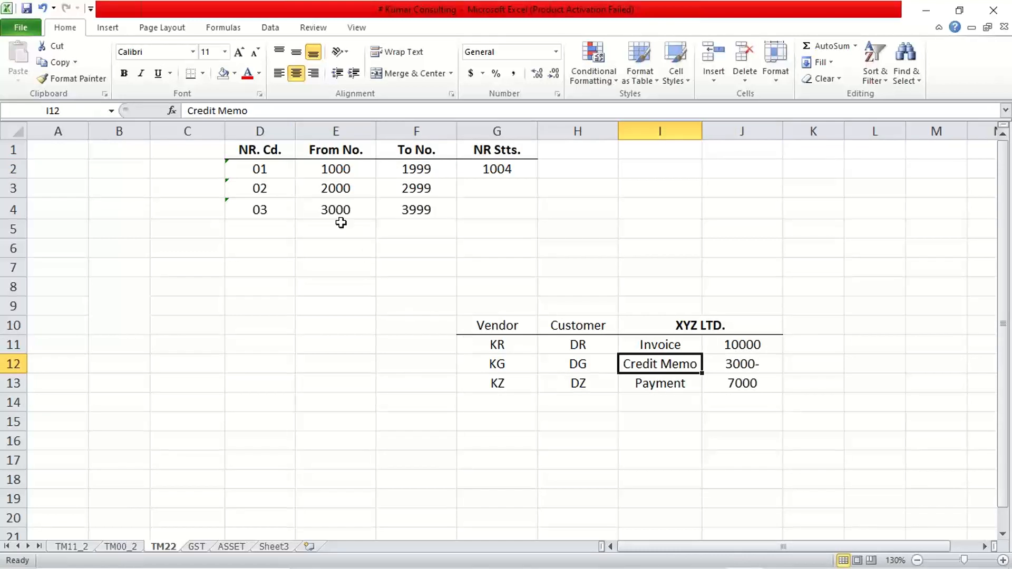
pyautogui.moveTo(328, 191); pyautogui.dragTo(419, 188)
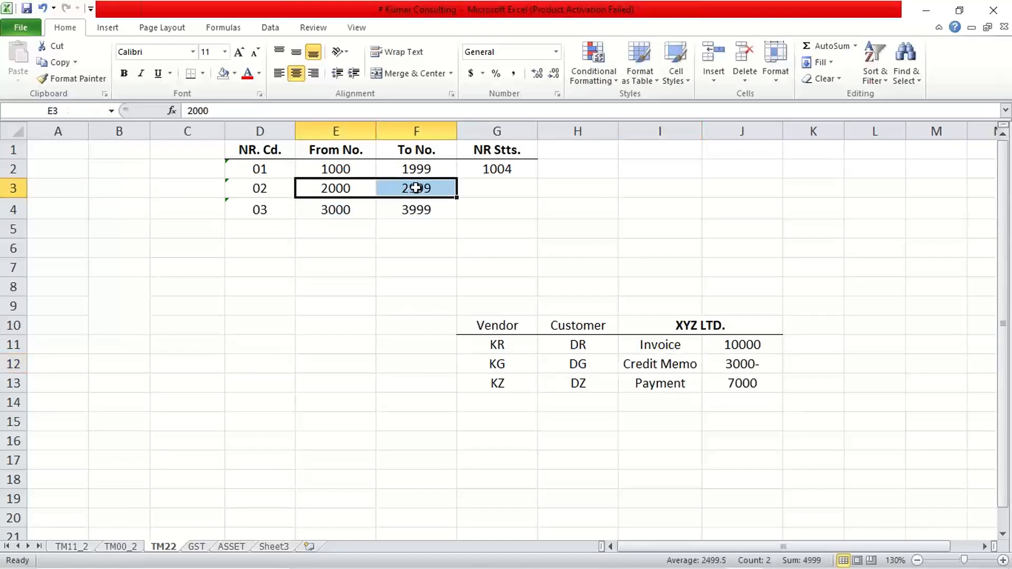
pyautogui.moveTo(643, 365); pyautogui.dragTo(724, 364)
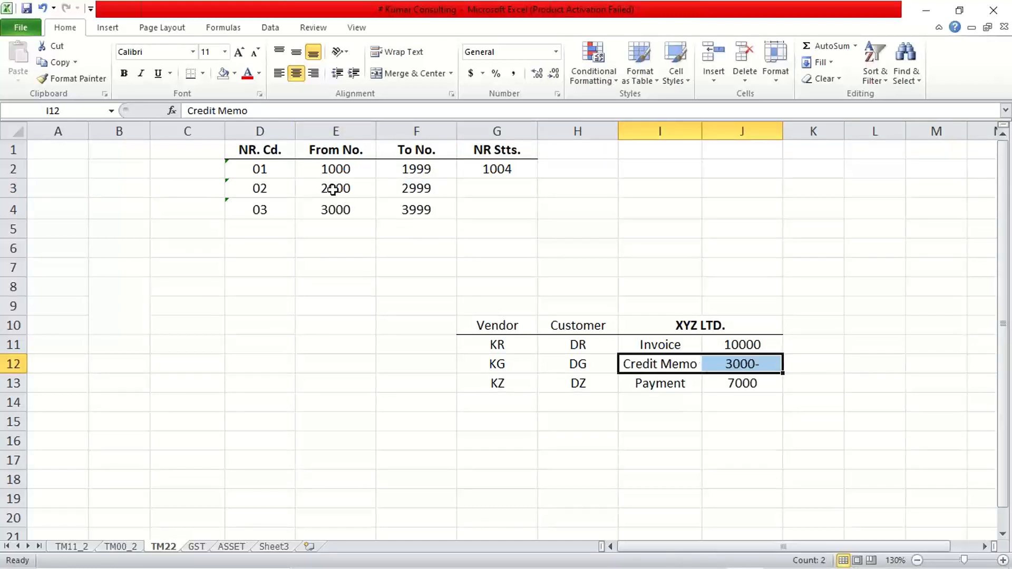
pyautogui.moveTo(332, 189); pyautogui.dragTo(409, 188)
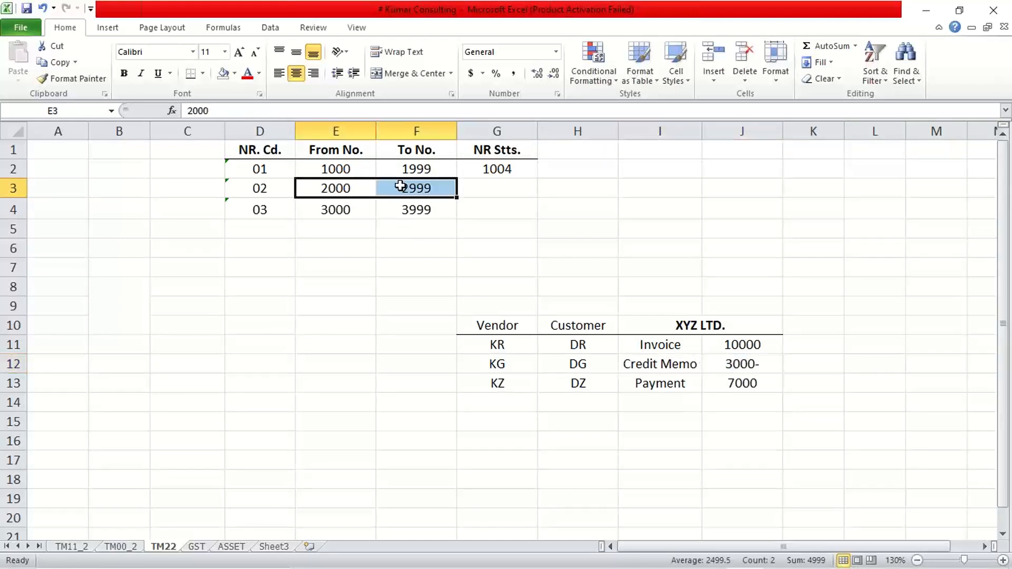
pyautogui.click(650, 388)
pyautogui.click(719, 388)
pyautogui.click(673, 386)
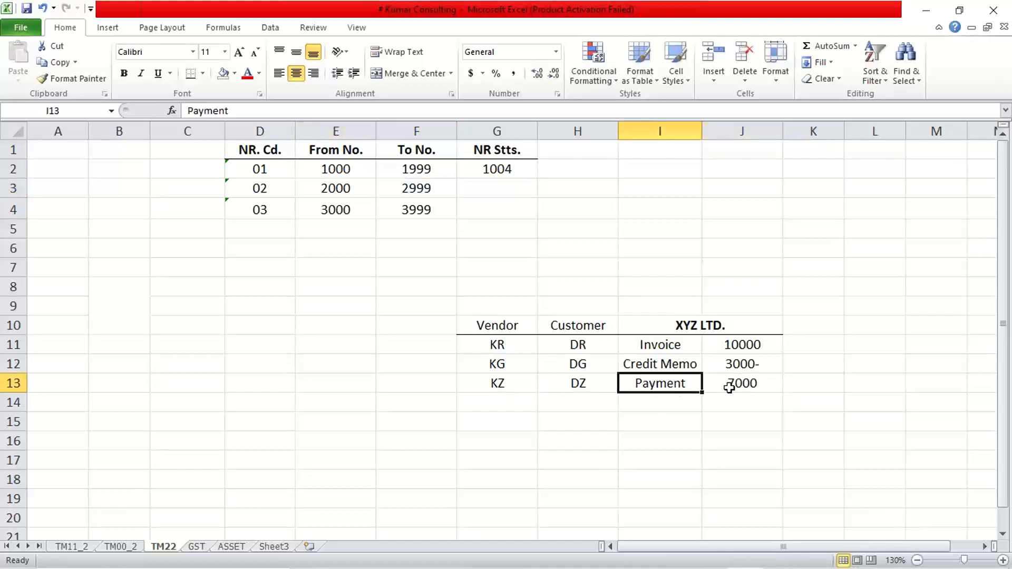
pyautogui.click(729, 388)
pyautogui.click(334, 213)
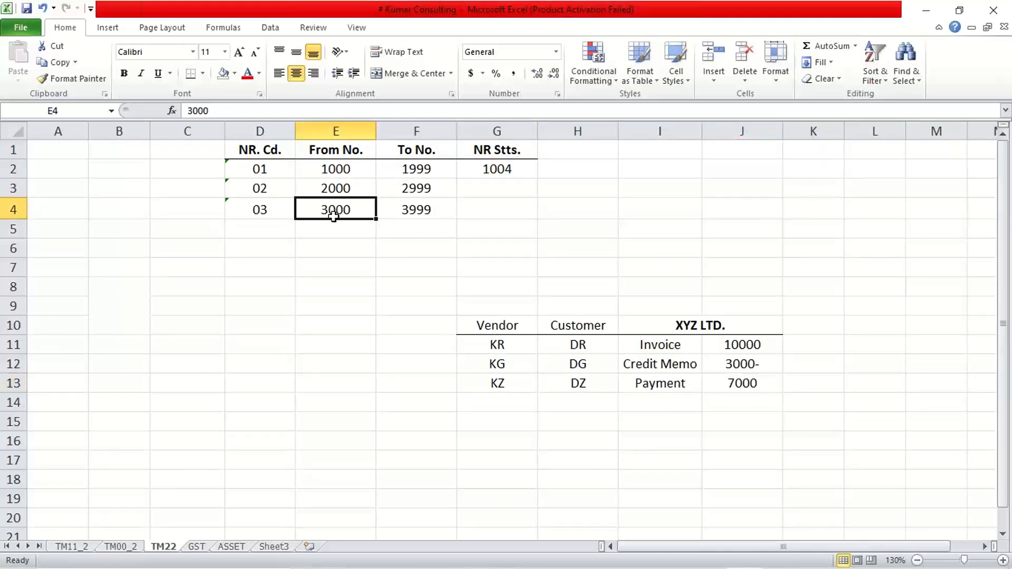
pyautogui.moveTo(334, 216); pyautogui.dragTo(395, 210)
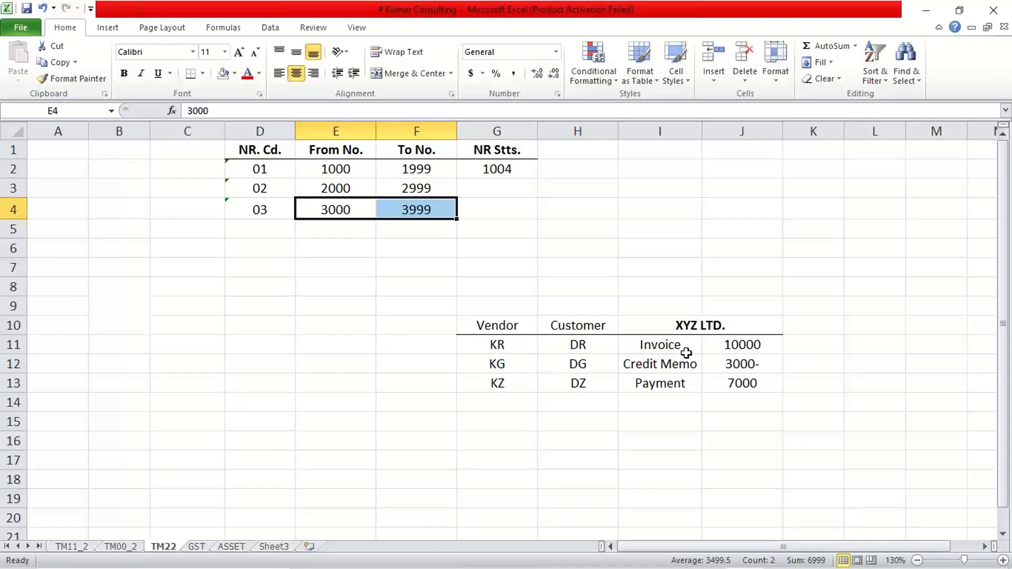
# Step: Examine the invoice entry, its amount and its DR customer document type
pyautogui.click(647, 346)
pyautogui.click(717, 345)
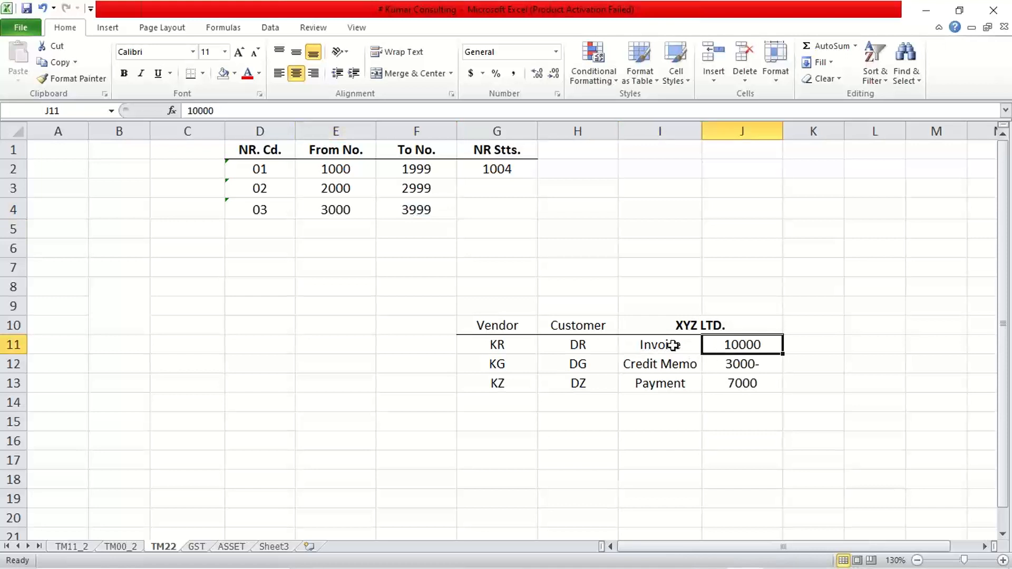
pyautogui.click(674, 345)
pyautogui.click(713, 347)
pyautogui.click(684, 346)
pyautogui.click(718, 348)
pyautogui.click(672, 347)
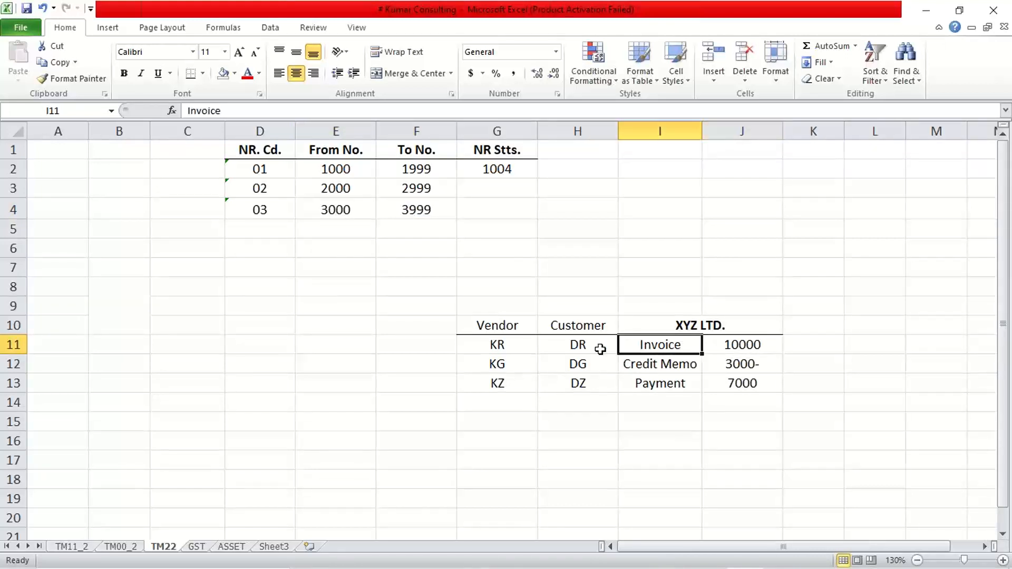
pyautogui.click(578, 346)
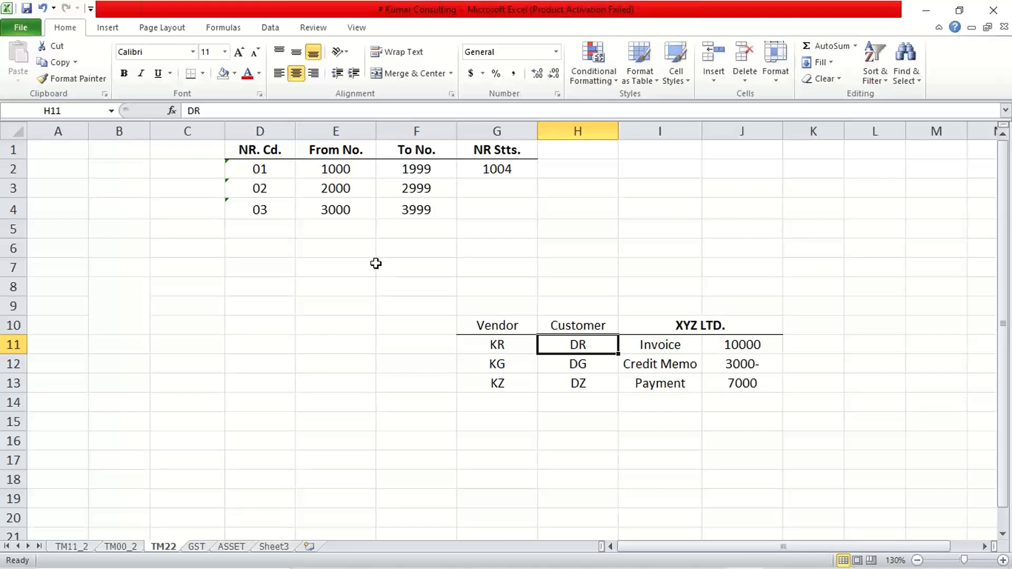
# Step: Go through each number range's from and to numbers alongside the 01, 02 and 03 codes
pyautogui.click(341, 172)
pyautogui.moveTo(342, 173); pyautogui.dragTo(412, 174)
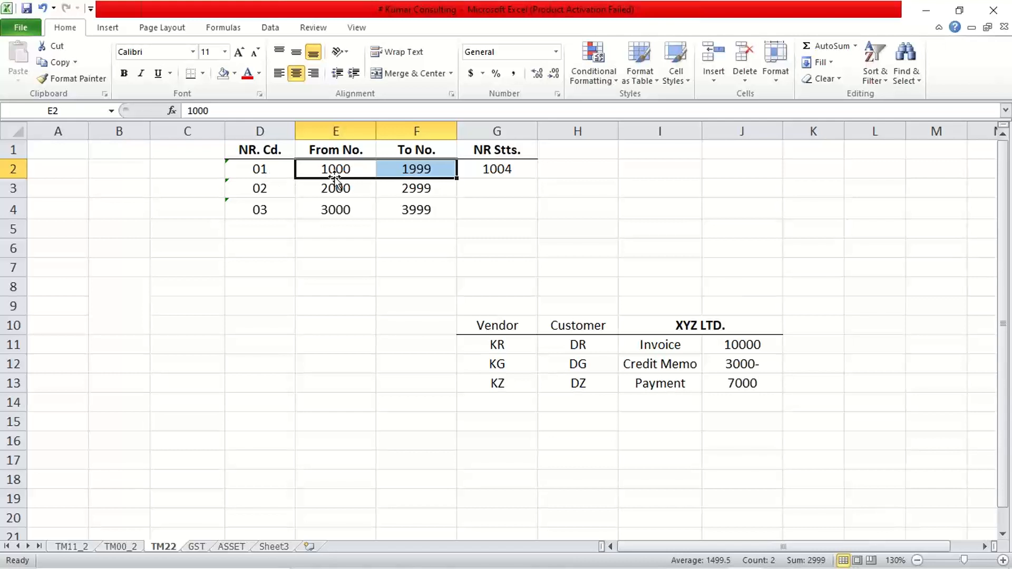
pyautogui.click(263, 168)
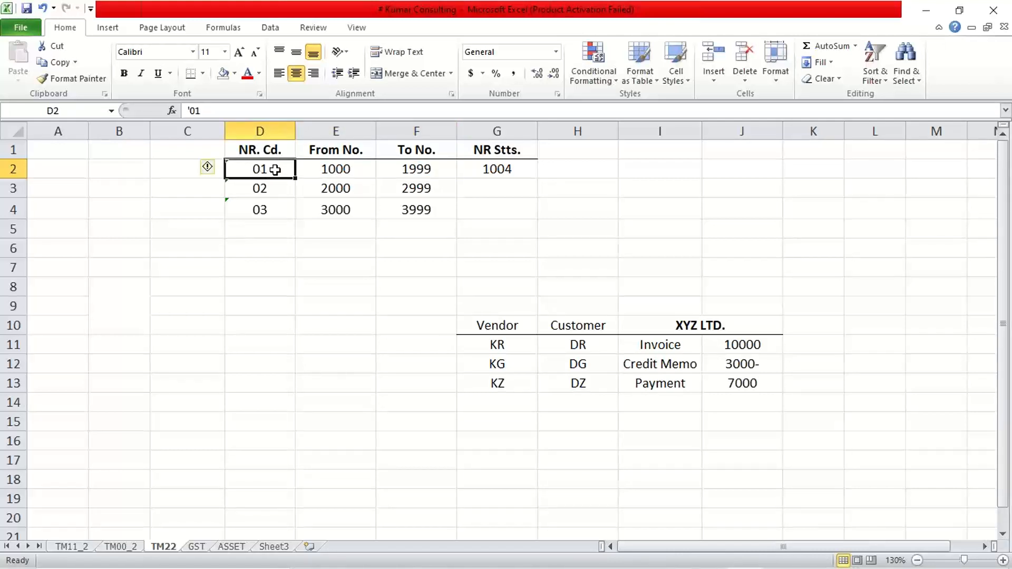
pyautogui.moveTo(334, 188); pyautogui.dragTo(410, 187)
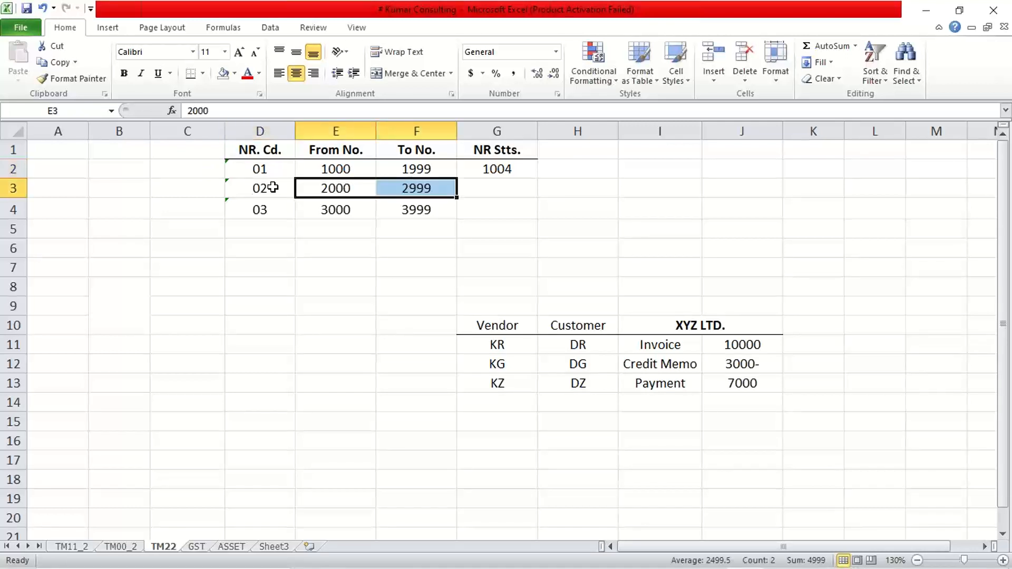
pyautogui.click(254, 188)
pyautogui.moveTo(337, 208); pyautogui.dragTo(406, 209)
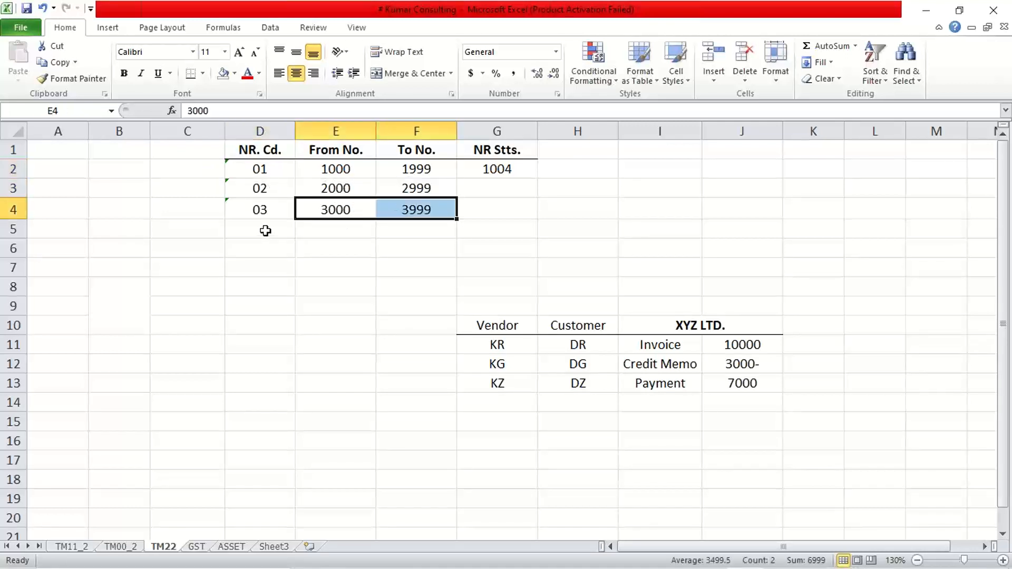
pyautogui.click(259, 214)
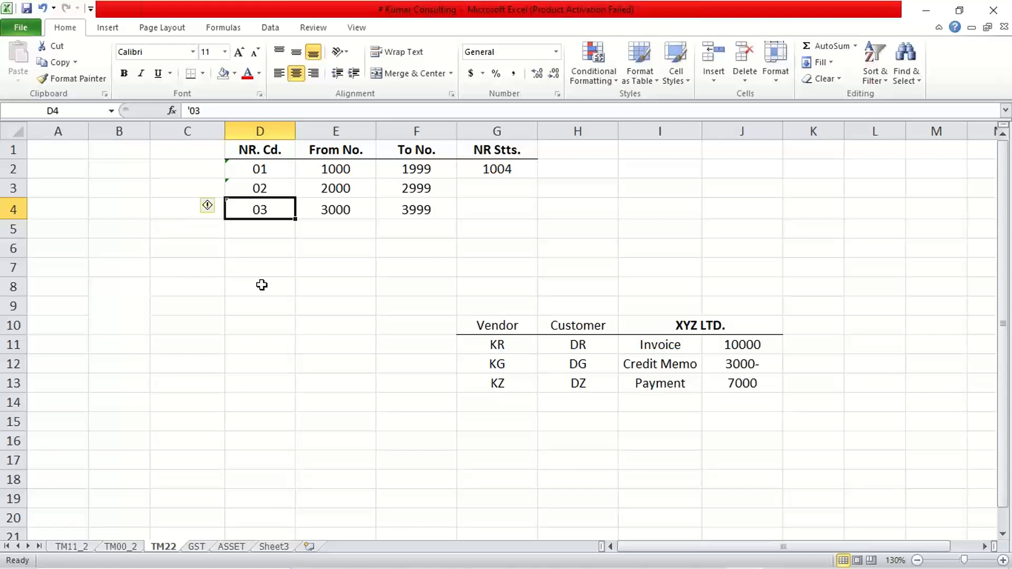
pyautogui.click(754, 24)
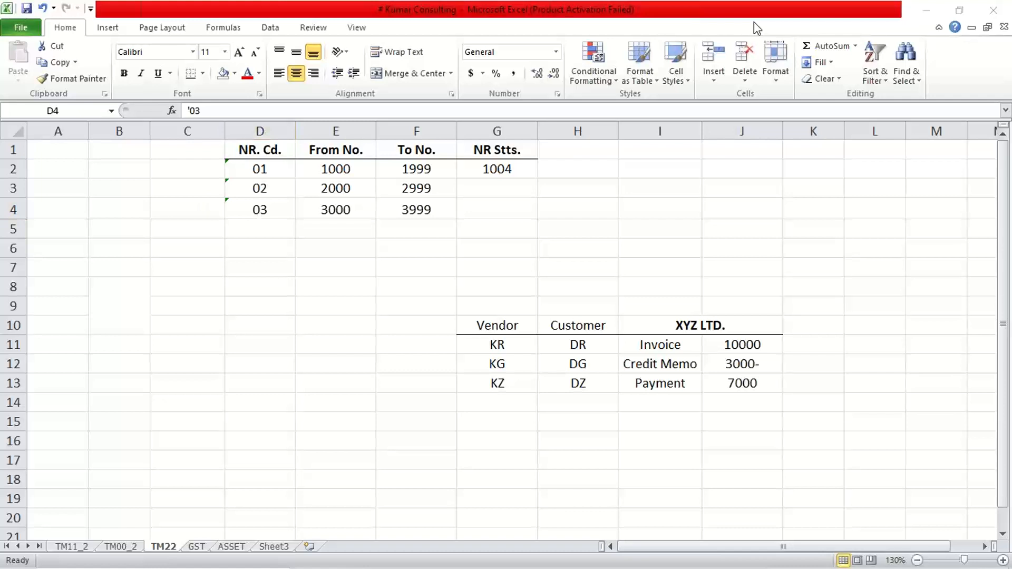
pyautogui.click(326, 261)
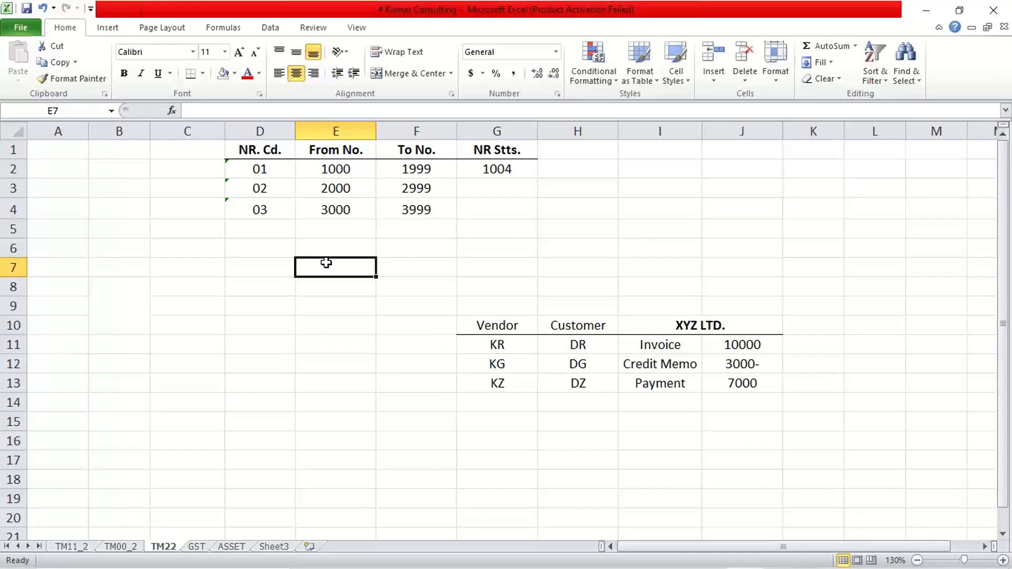
pyautogui.moveTo(248, 167); pyautogui.dragTo(259, 217)
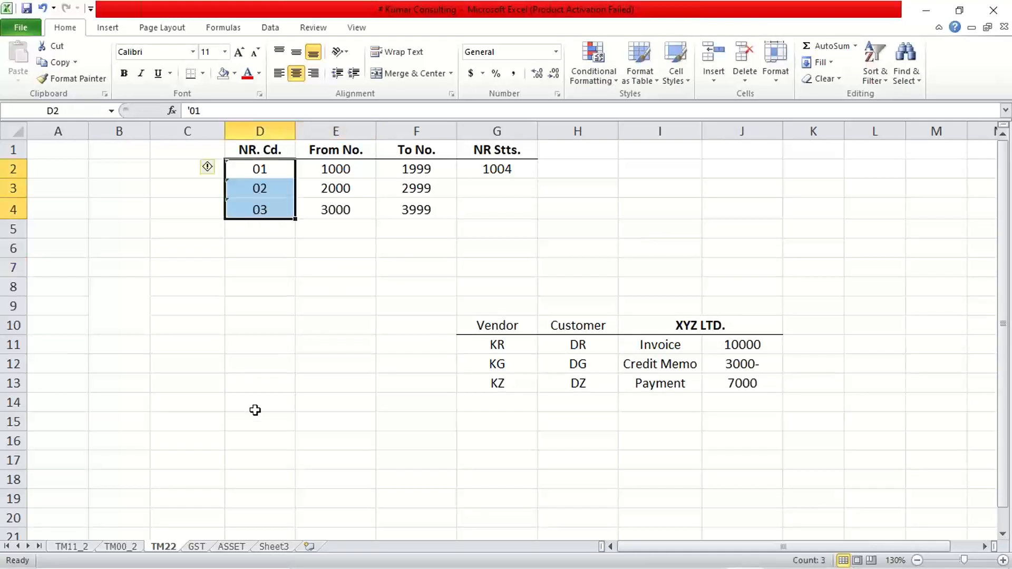
# Step: Append the number range codes to the customer document types as DR (01), DG (02) and DZ (03)
pyautogui.doubleClick(598, 348)
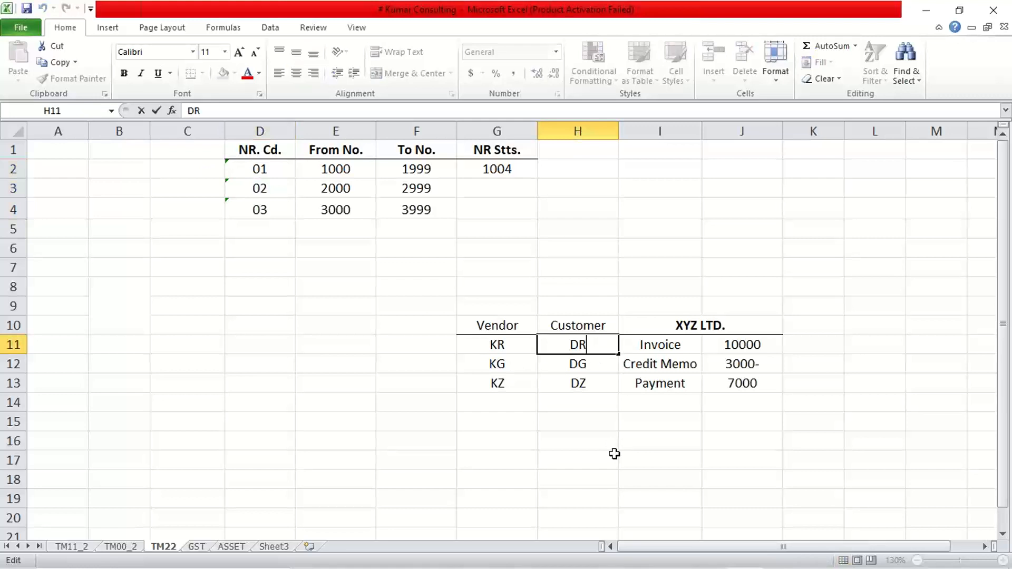
pyautogui.write('(01)')
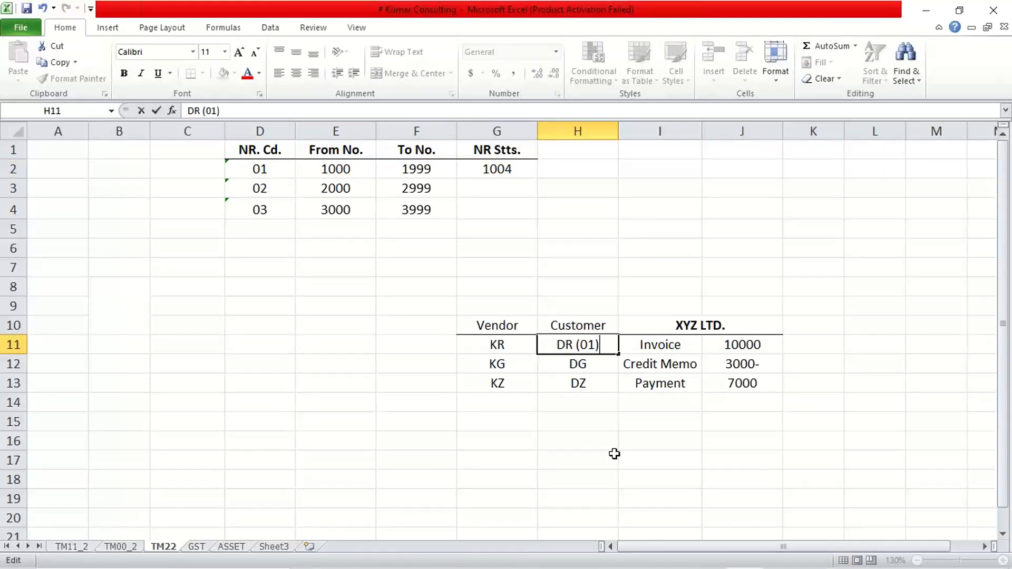
pyautogui.press('Return')
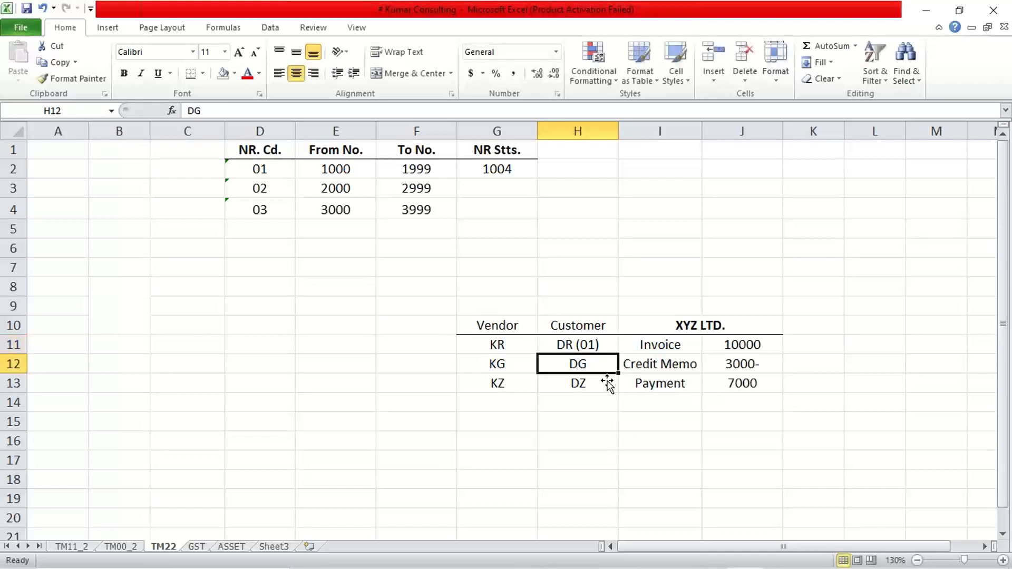
pyautogui.doubleClick(593, 365)
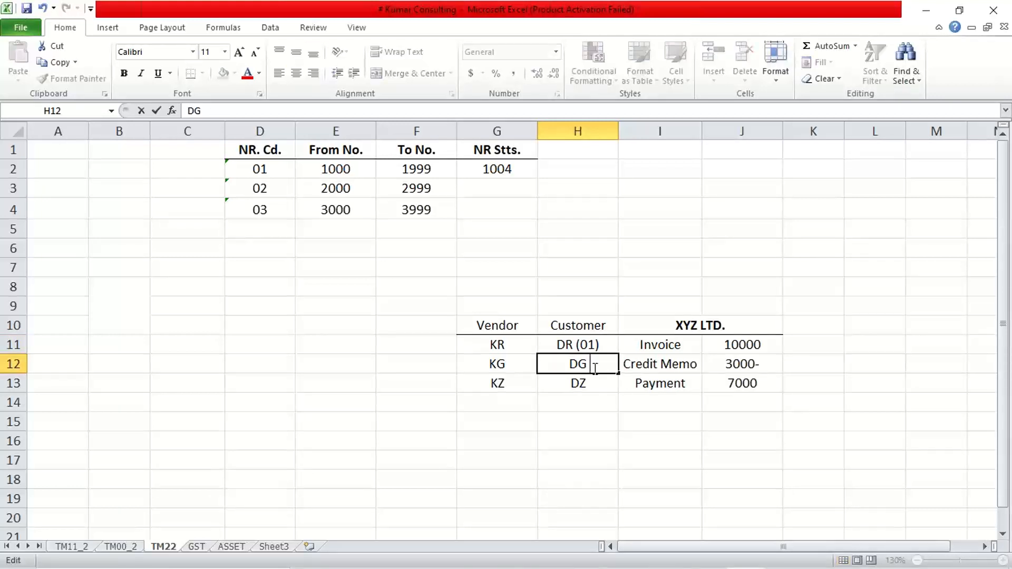
pyautogui.write('(02)')
pyautogui.press('Return')
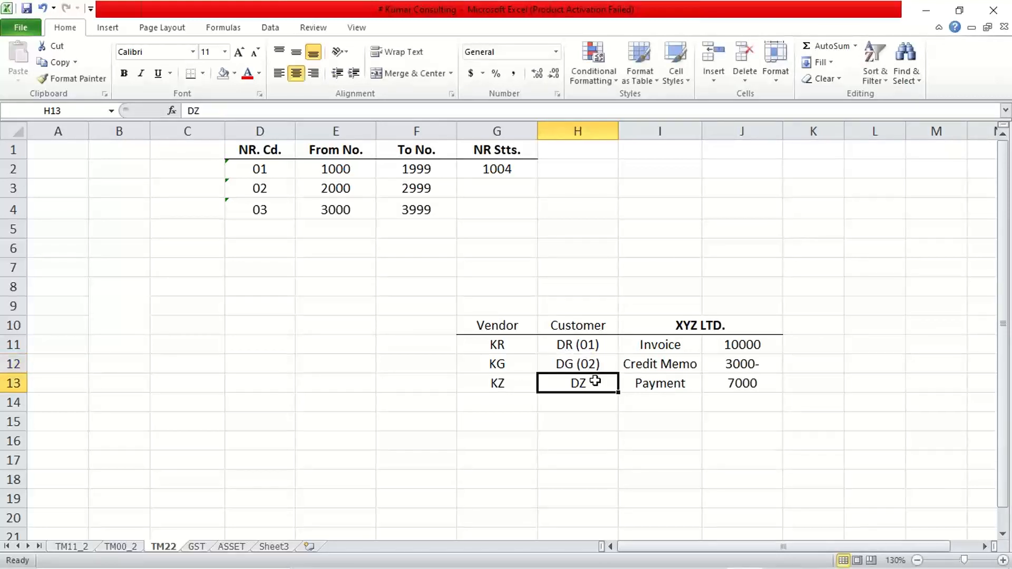
pyautogui.doubleClick(597, 386)
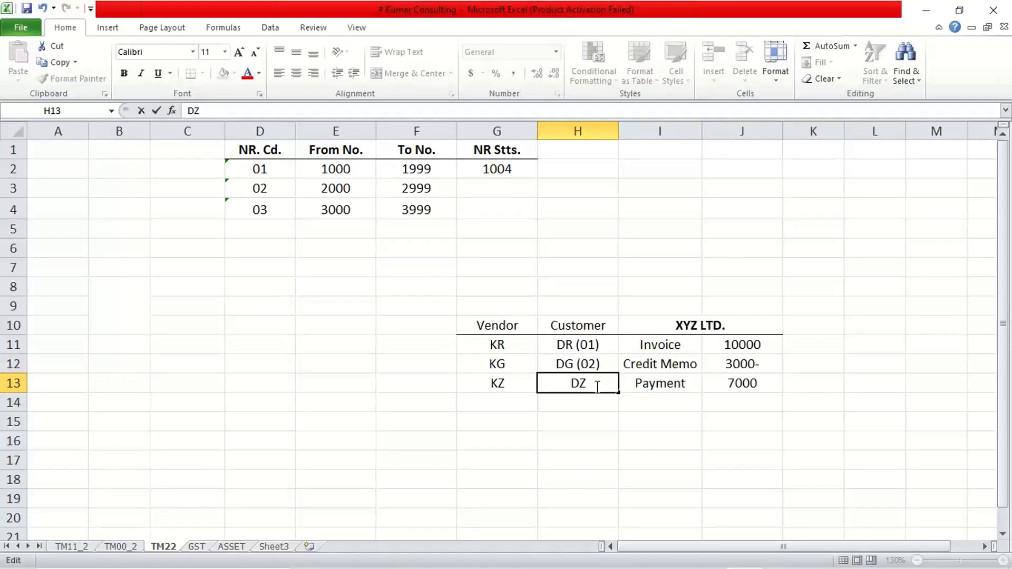
pyautogui.write('(03)')
pyautogui.press('Return')
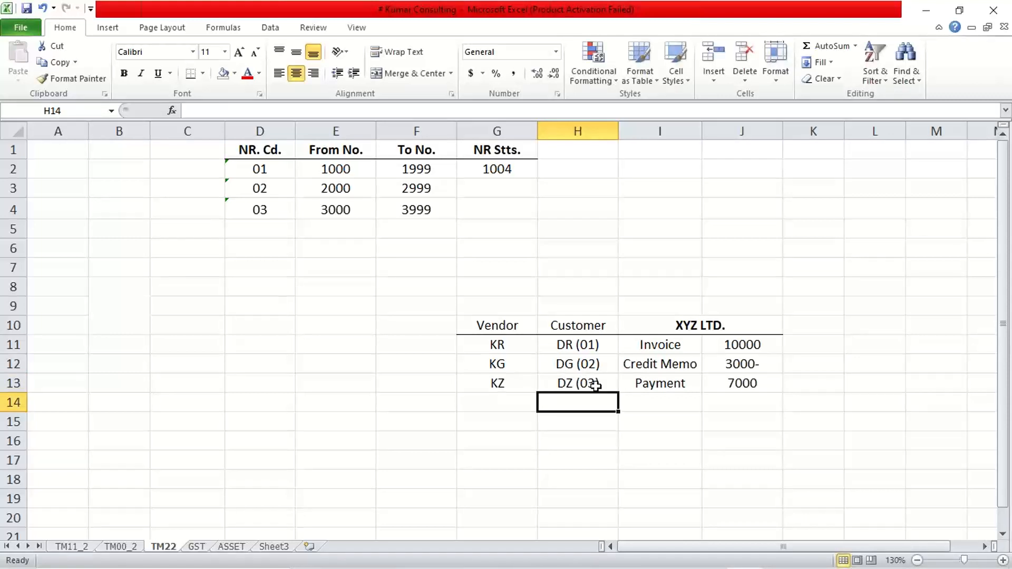
# Step: Match each number range code against its customer document type and the invoice entry
pyautogui.click(555, 468)
pyautogui.click(585, 345)
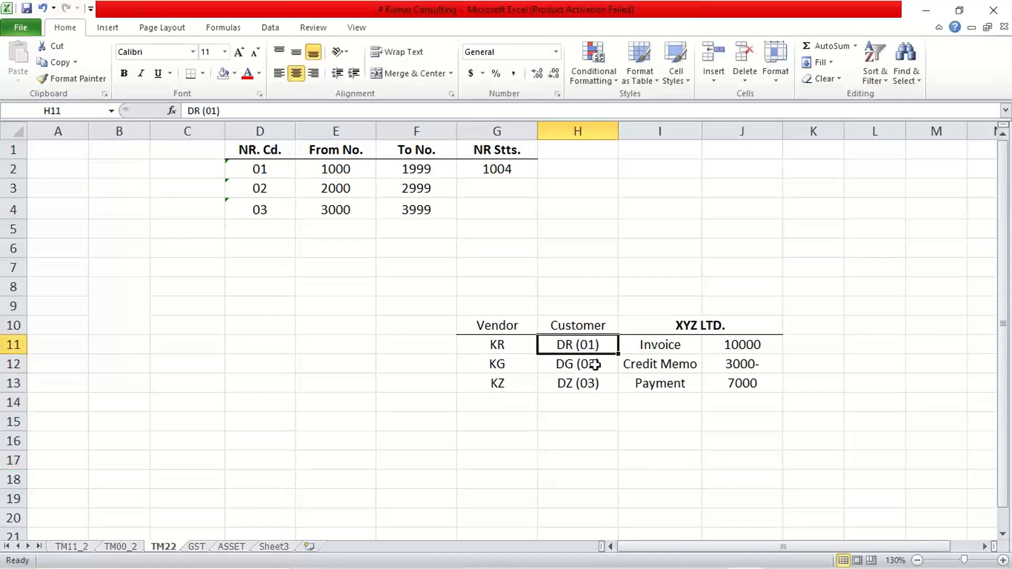
pyautogui.click(590, 364)
pyautogui.click(588, 344)
pyautogui.click(277, 172)
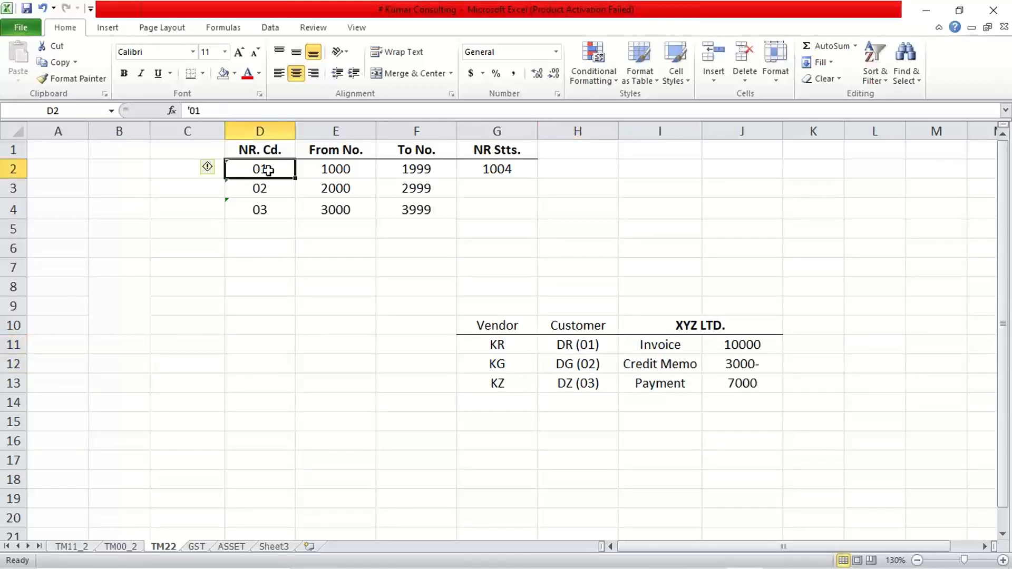
pyautogui.click(580, 347)
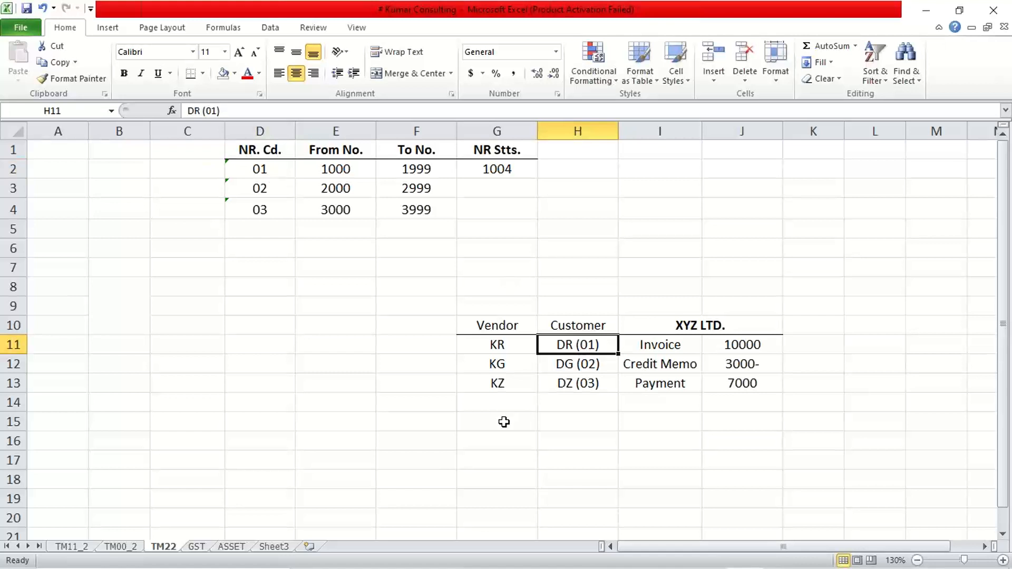
pyautogui.click(265, 186)
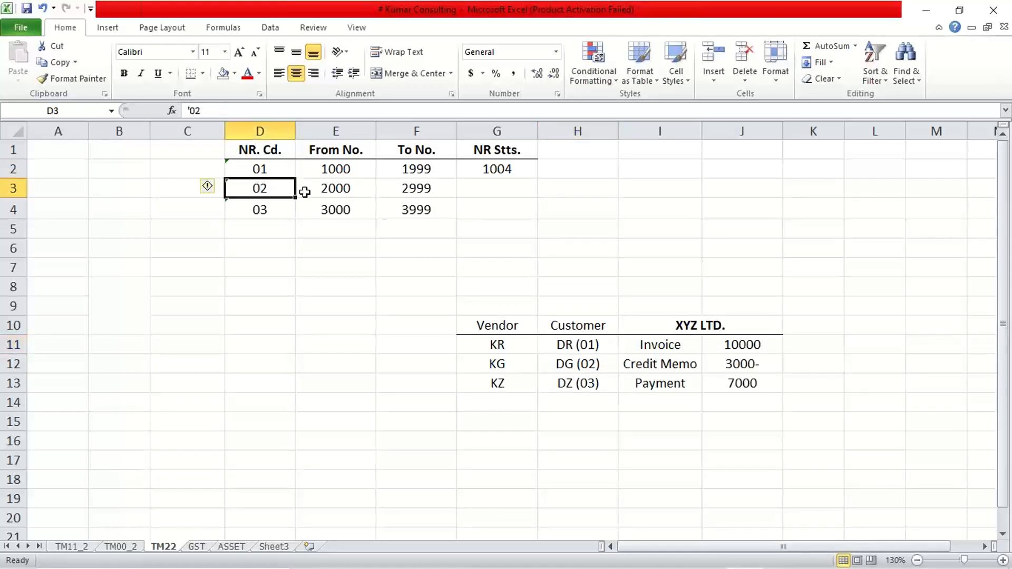
pyautogui.click(578, 360)
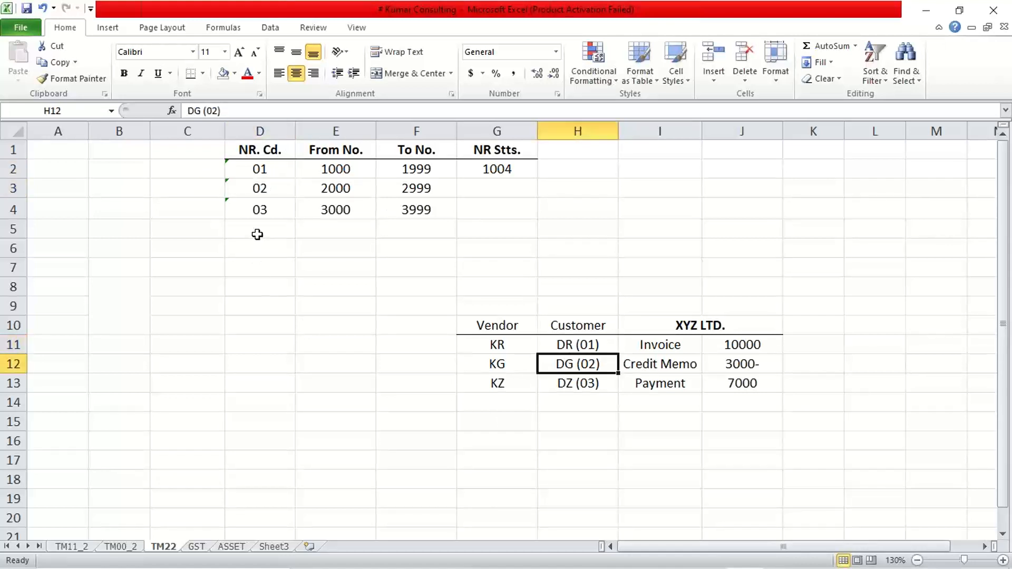
pyautogui.click(259, 208)
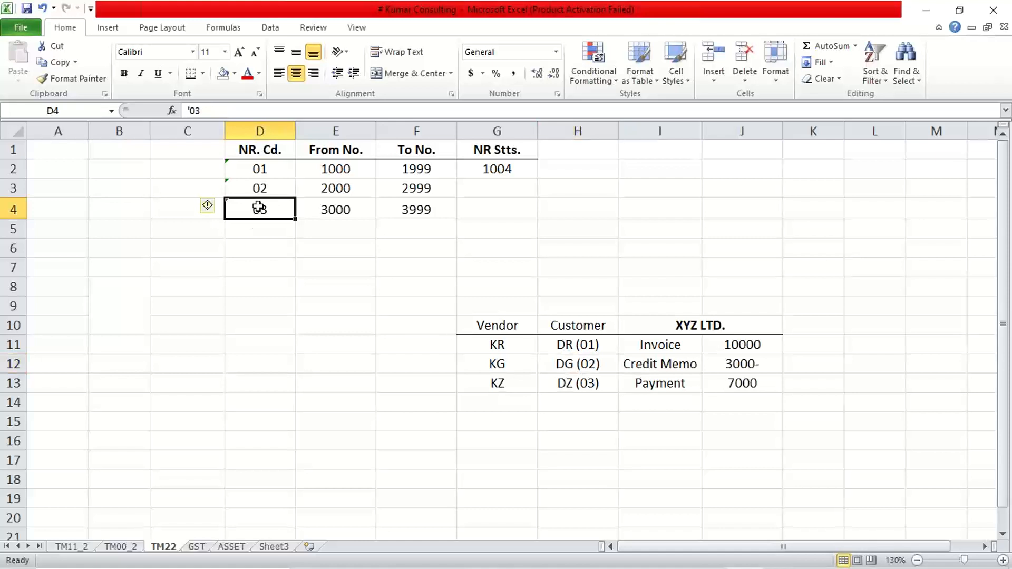
pyautogui.click(569, 386)
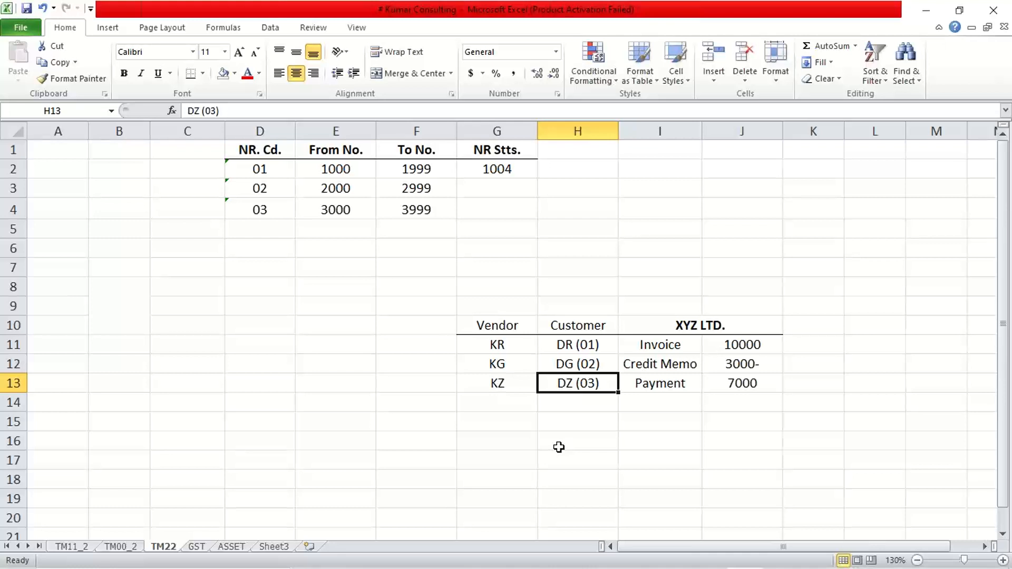
pyautogui.click(681, 349)
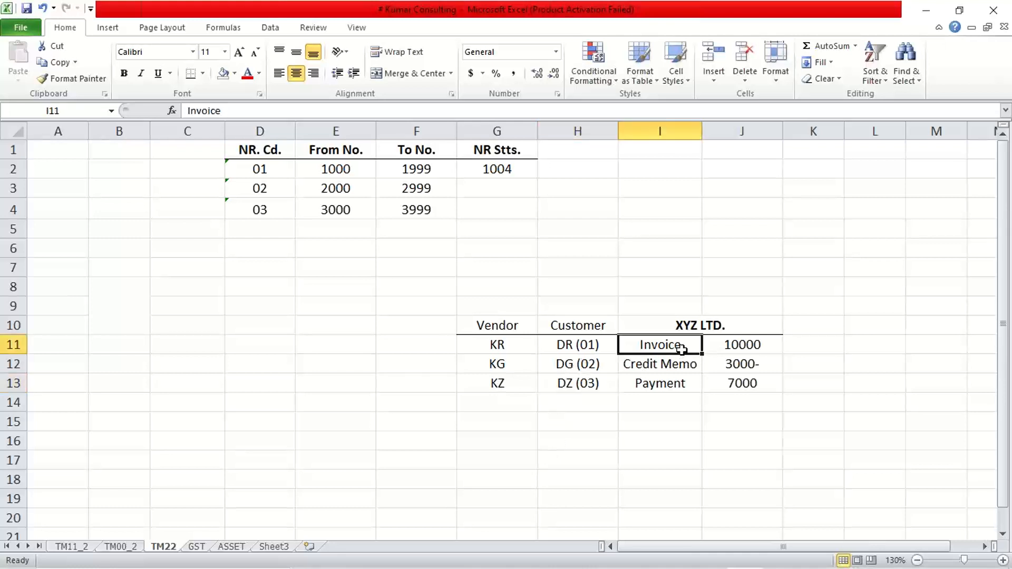
pyautogui.click(594, 346)
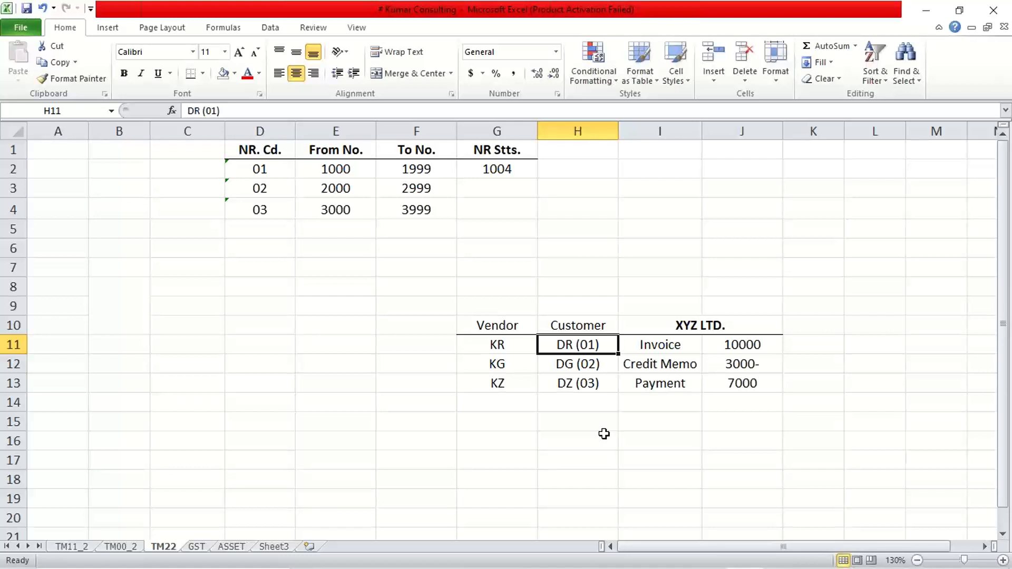
pyautogui.click(662, 344)
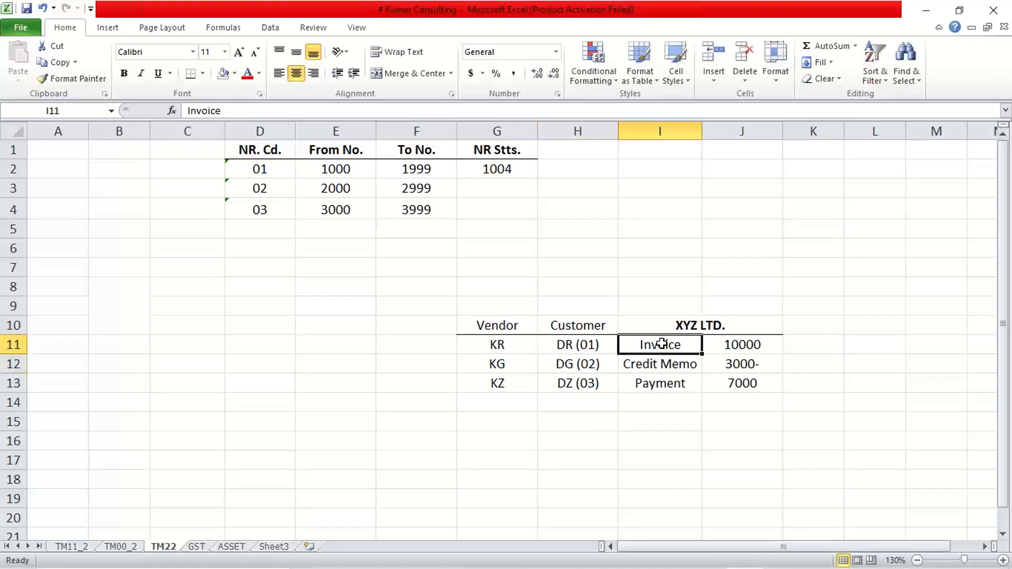
# Step: Compare the DR (01) invoice entry with number range 01's from and to numbers
pyautogui.click(571, 345)
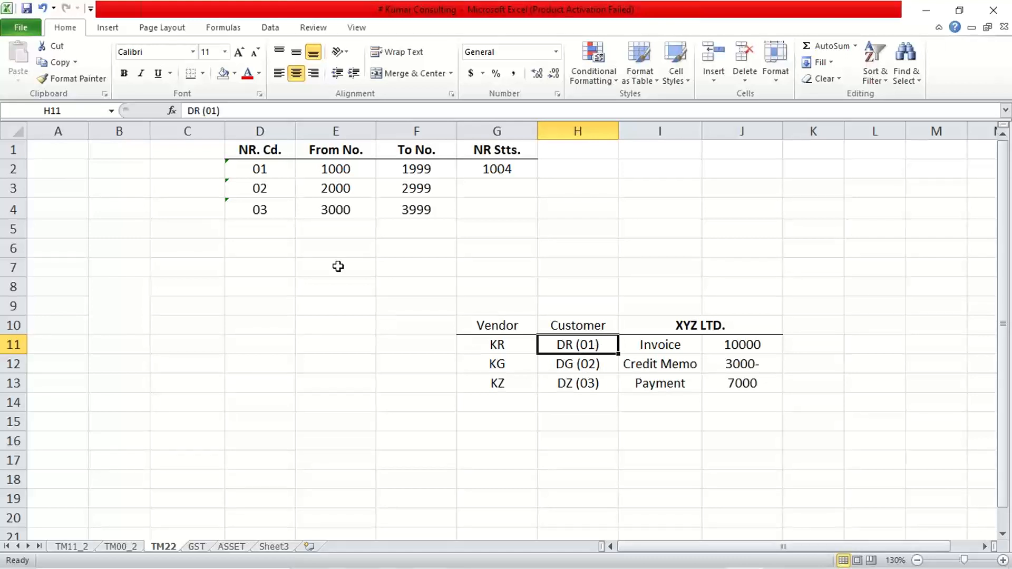
pyautogui.click(274, 176)
pyautogui.moveTo(275, 175); pyautogui.dragTo(330, 167)
pyautogui.click(329, 167)
pyautogui.click(416, 165)
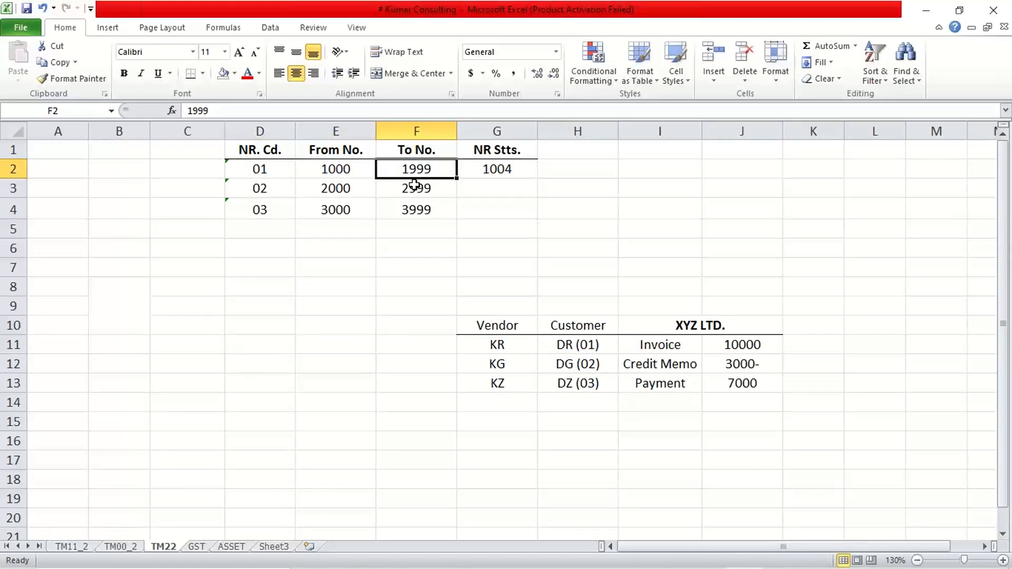
pyautogui.click(686, 347)
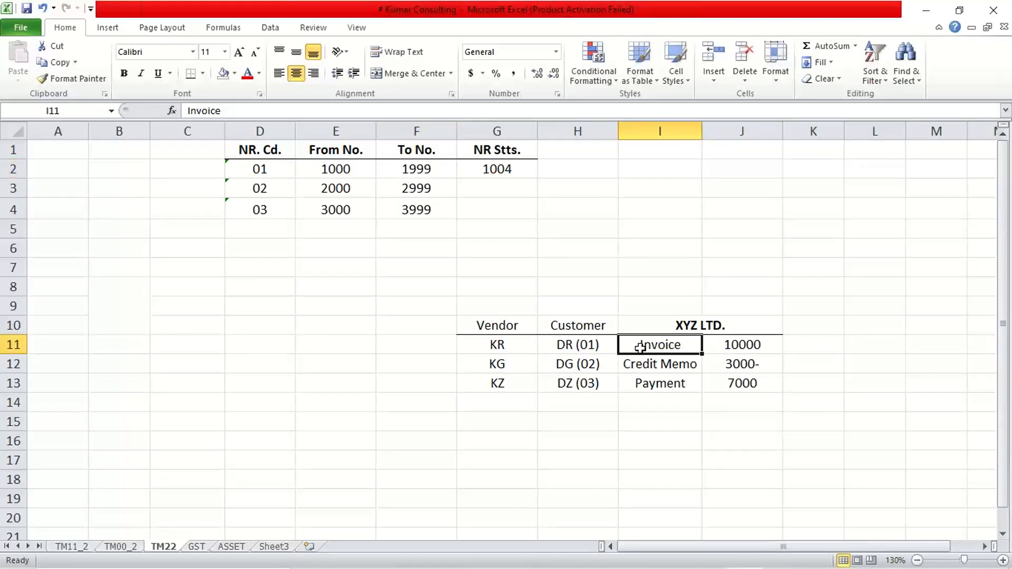
pyautogui.moveTo(573, 342); pyautogui.dragTo(745, 344)
pyautogui.moveTo(329, 169); pyautogui.dragTo(395, 171)
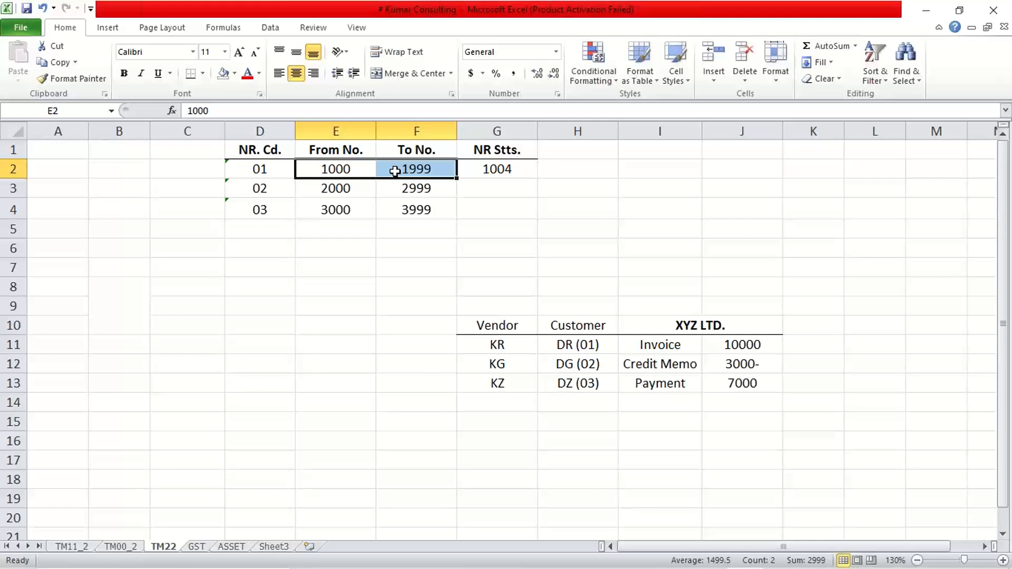
pyautogui.click(655, 364)
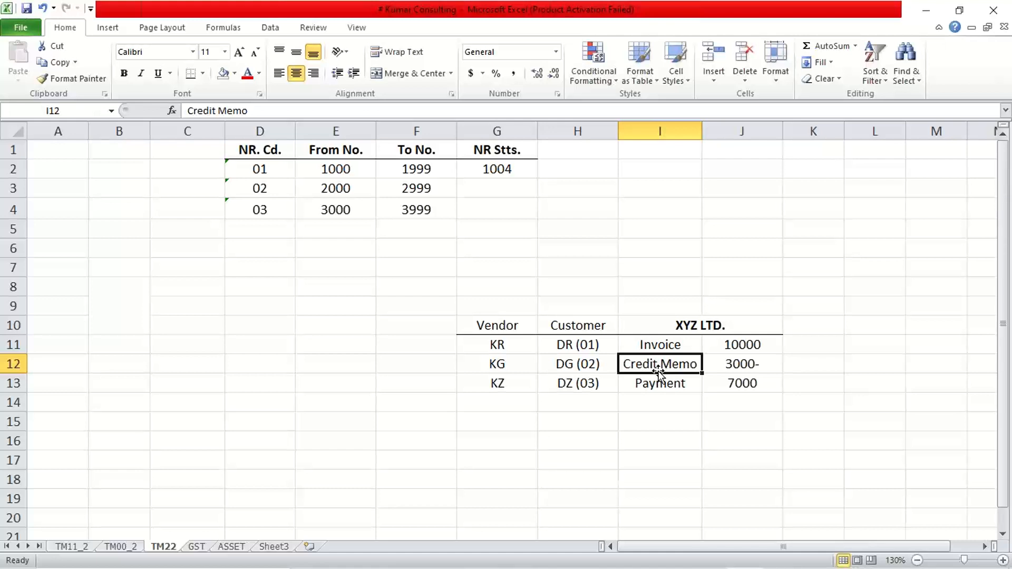
# Step: Compare the DG (02) credit memo and DZ (03) payment entries with the 02 and 03 ranges
pyautogui.click(581, 366)
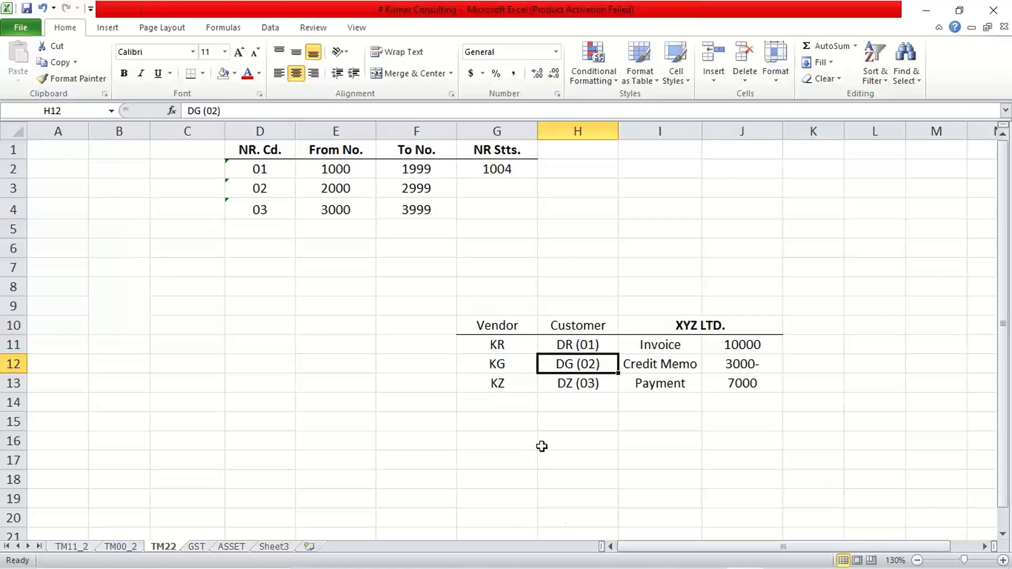
pyautogui.click(659, 369)
pyautogui.click(731, 367)
pyautogui.click(564, 367)
pyautogui.moveTo(309, 188); pyautogui.dragTo(443, 197)
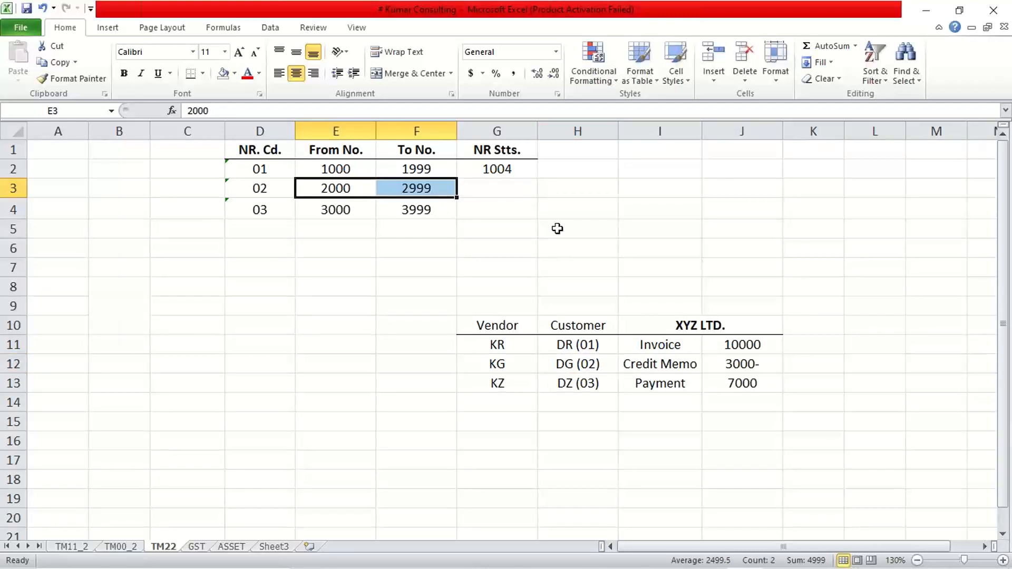
pyautogui.click(555, 362)
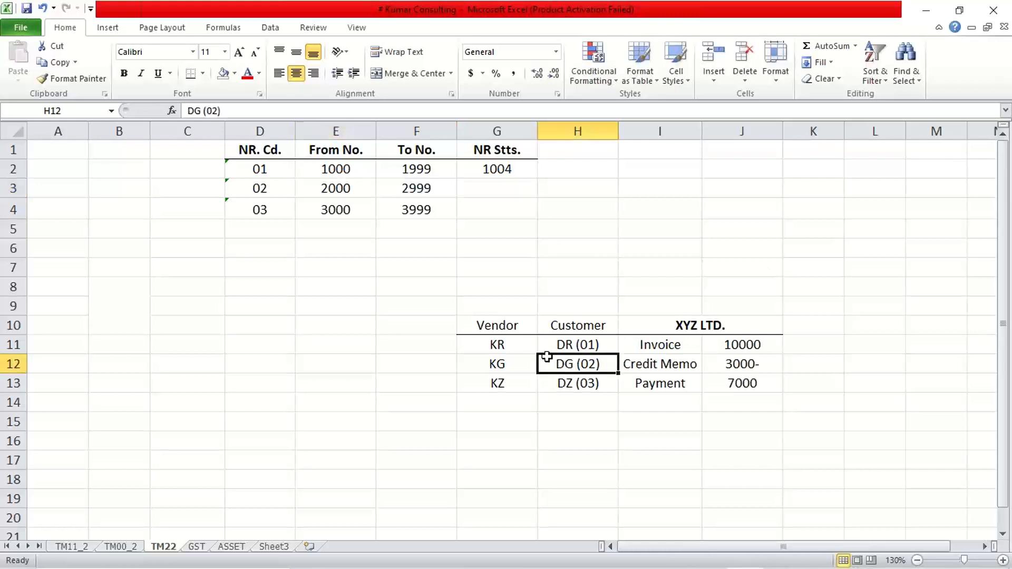
pyautogui.moveTo(333, 190); pyautogui.dragTo(397, 191)
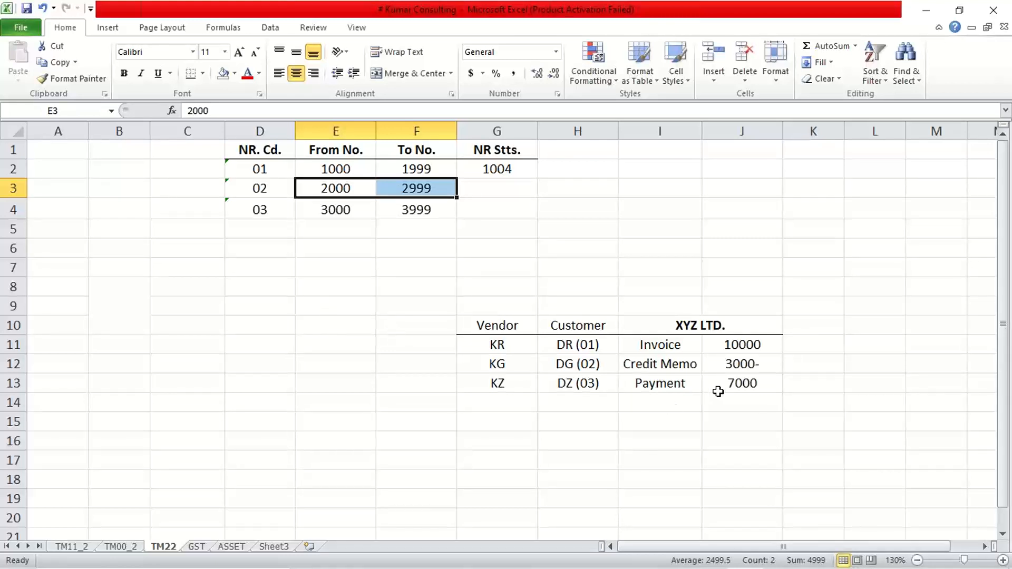
pyautogui.moveTo(715, 386); pyautogui.dragTo(572, 386)
pyautogui.click(569, 384)
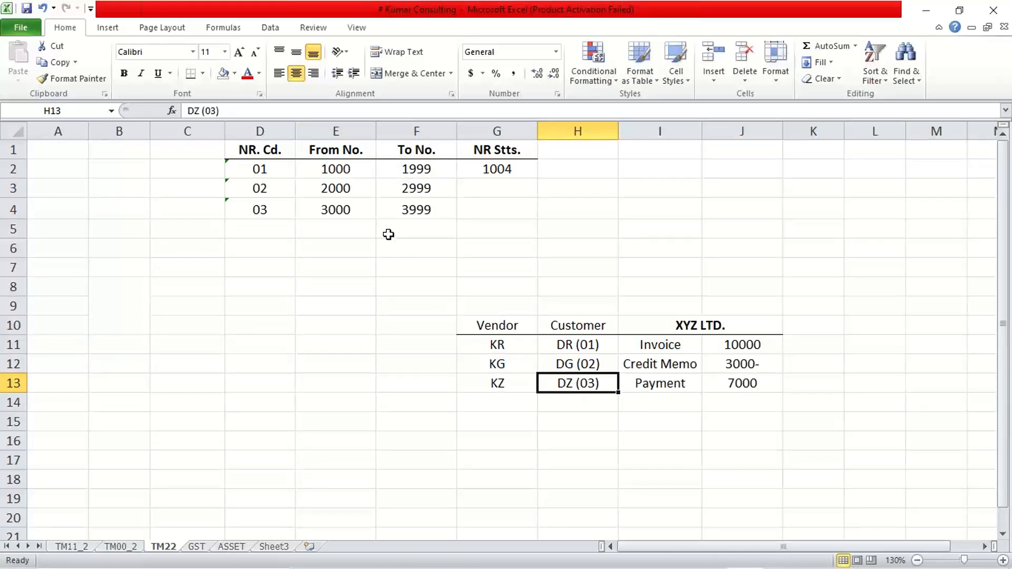
pyautogui.moveTo(339, 209); pyautogui.dragTo(415, 206)
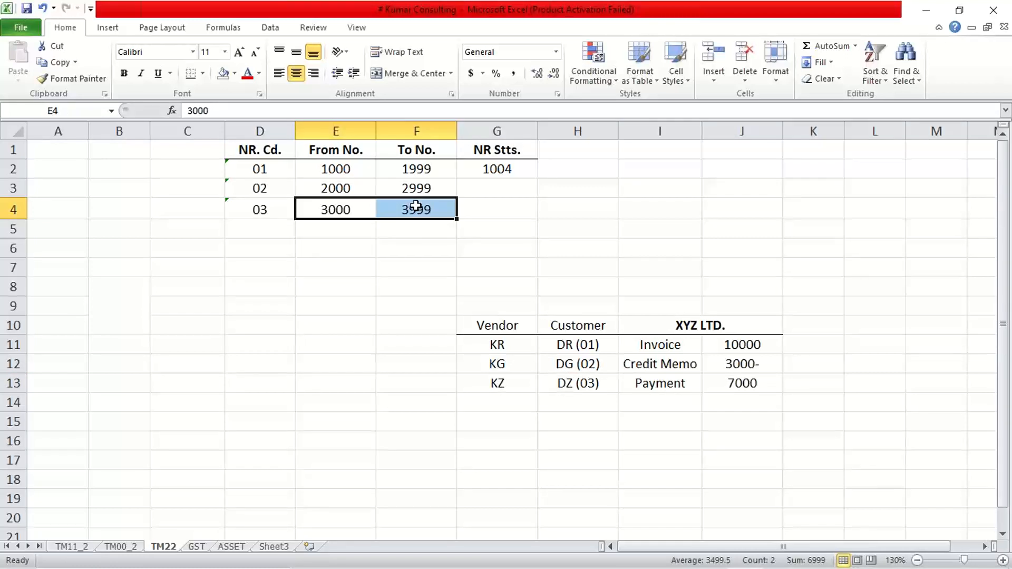
# Step: Enter 3003 as the NR Stts. value for number range code 03
pyautogui.click(510, 207)
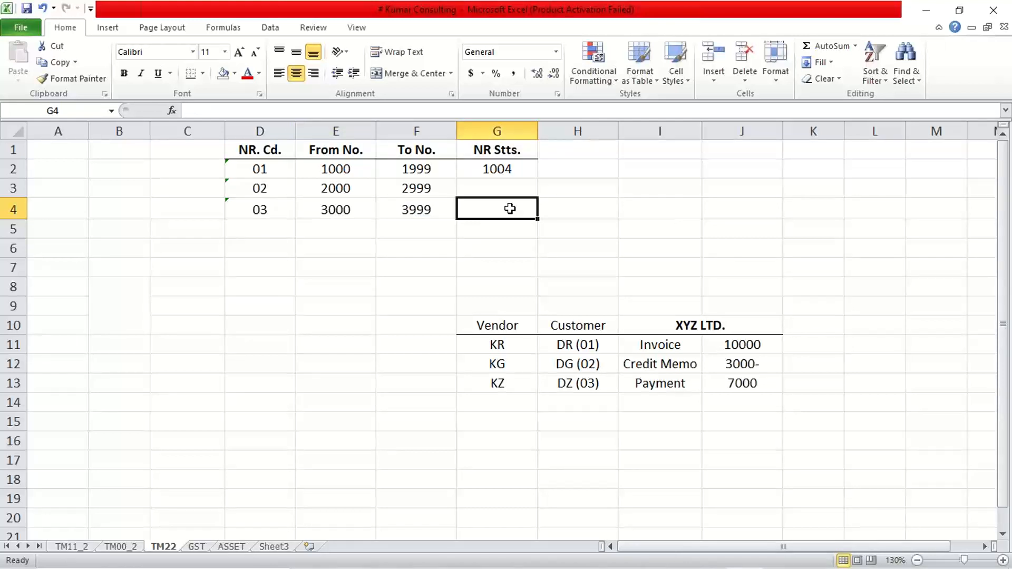
pyautogui.write('3003')
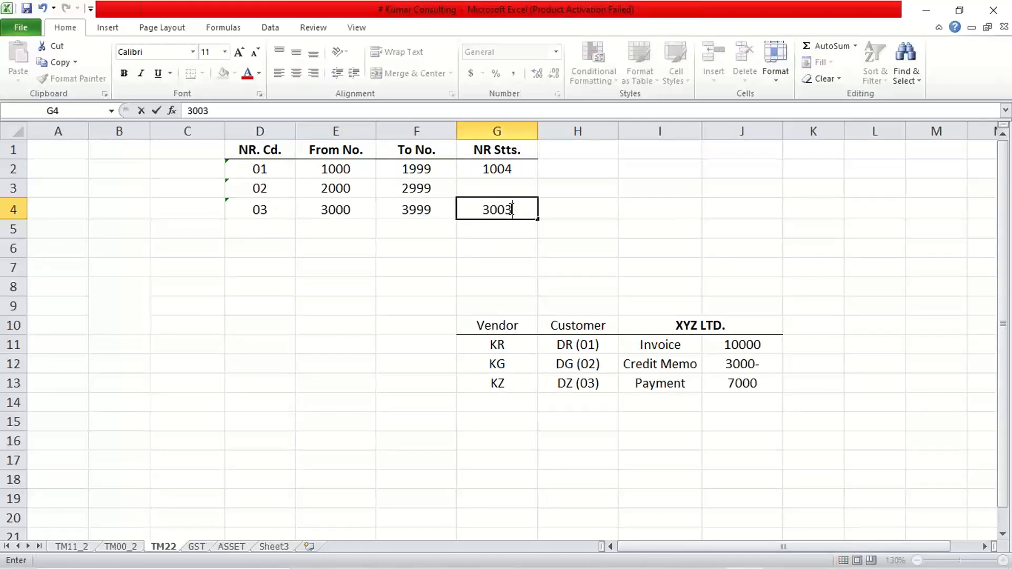
pyautogui.press('Return')
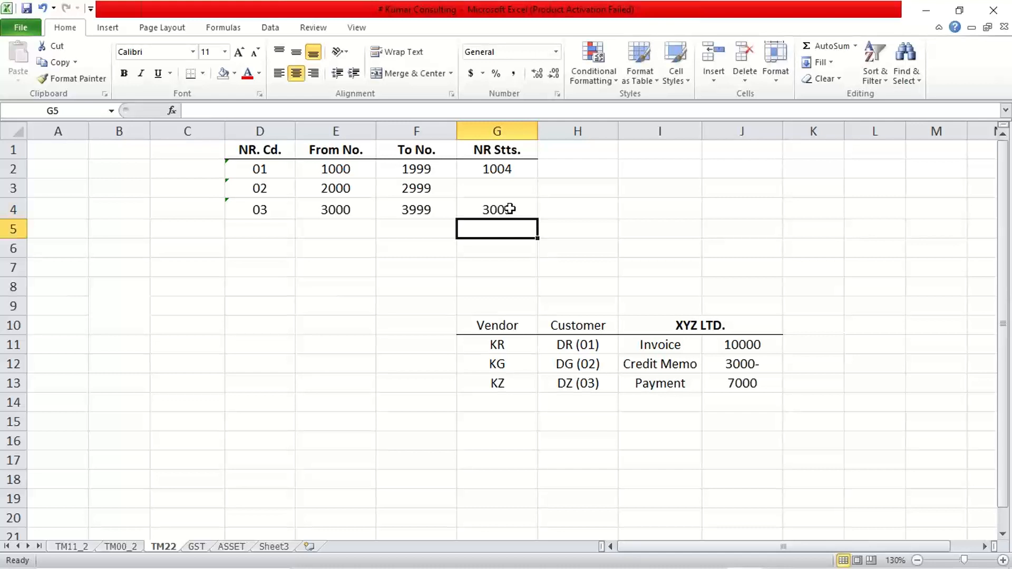
pyautogui.press('Up')
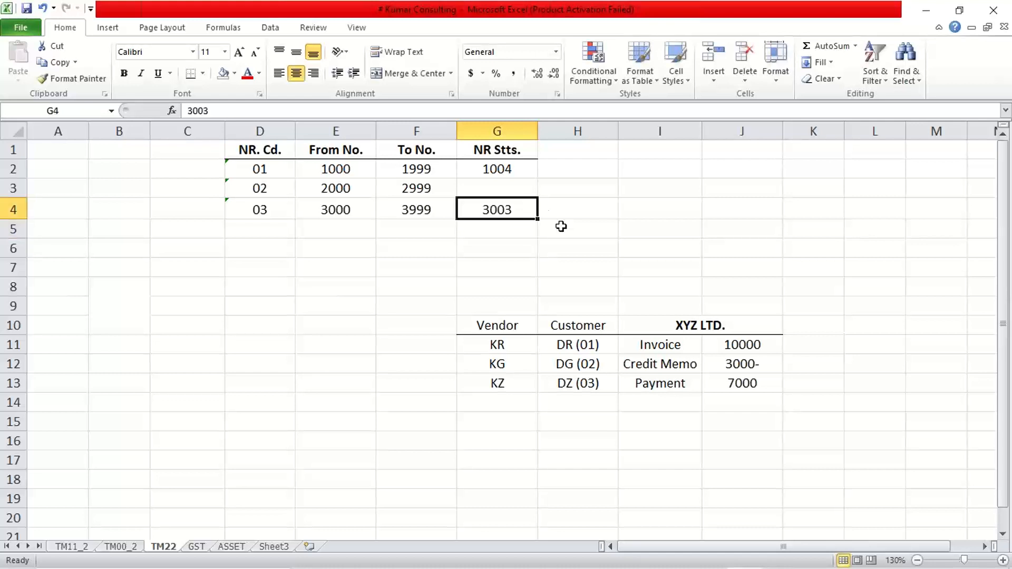
# Step: Enter document number 3004 beside the payment amount of 7000
pyautogui.click(801, 386)
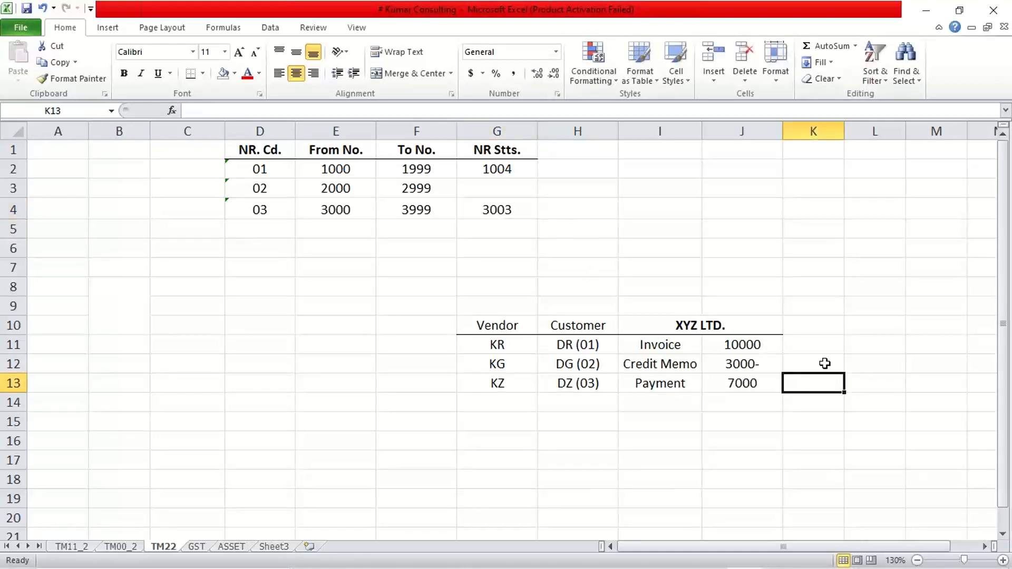
pyautogui.write('2')
pyautogui.press('BackSpace')
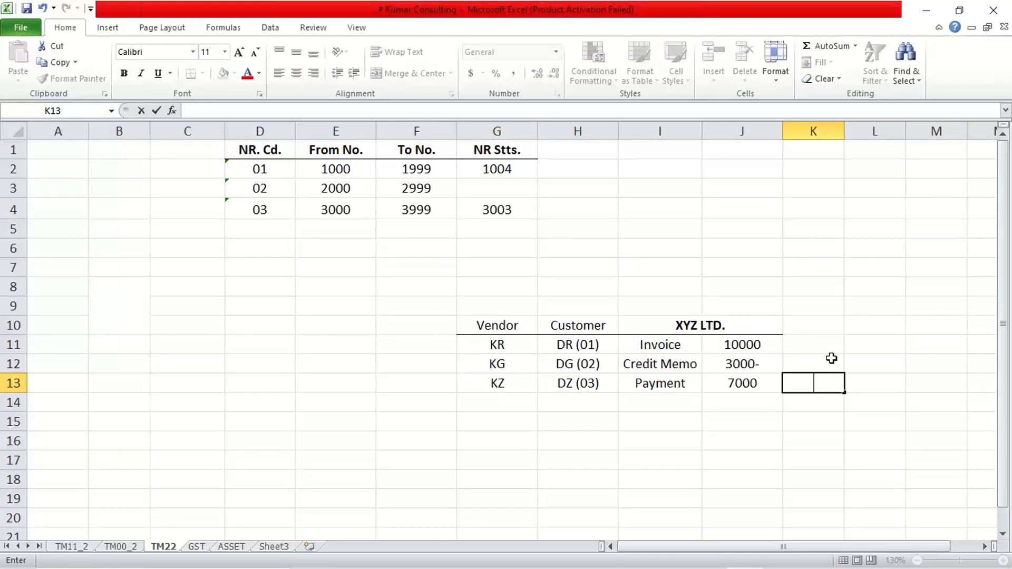
pyautogui.write('3004')
pyautogui.press('Return')
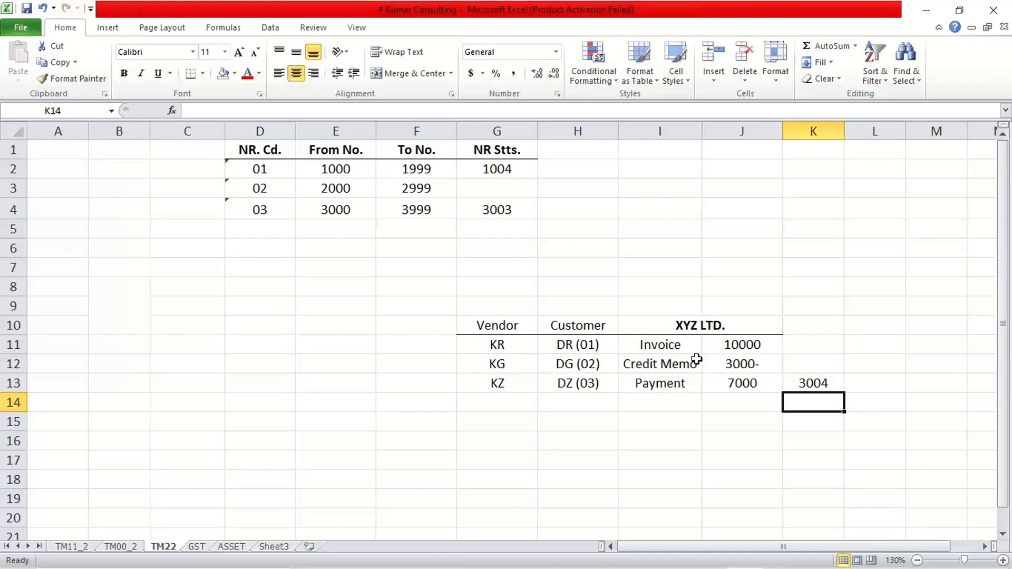
# Step: Set number range code 03's NR Stts. value to 3004
pyautogui.click(478, 214)
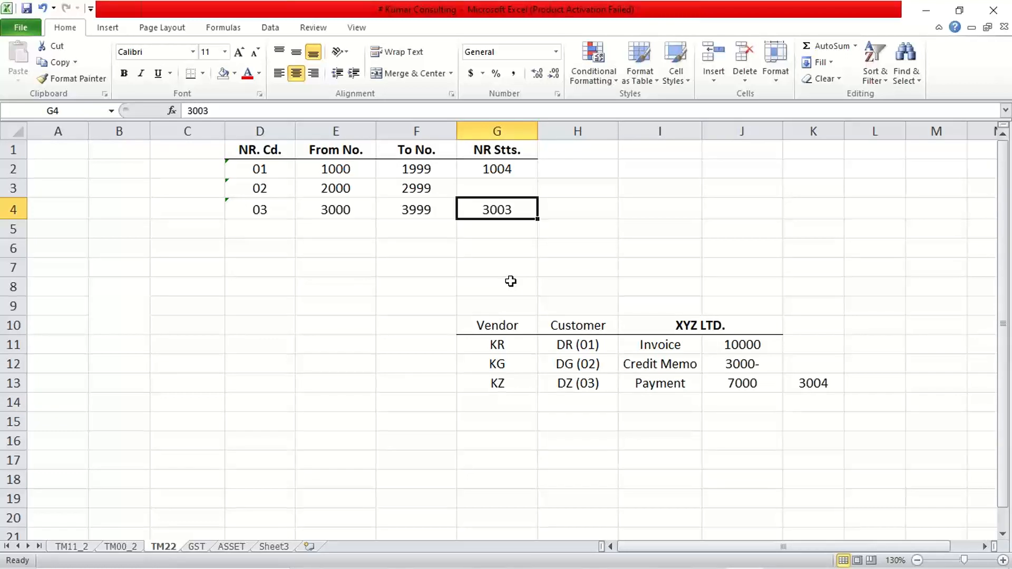
pyautogui.write('3000')
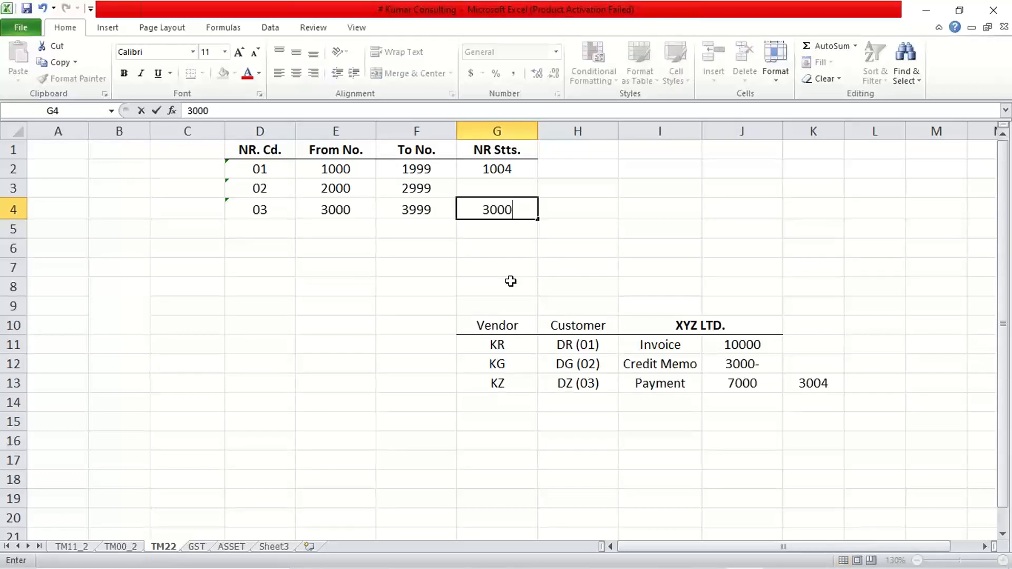
pyautogui.press('BackSpace')
pyautogui.write('4')
pyautogui.press('Return')
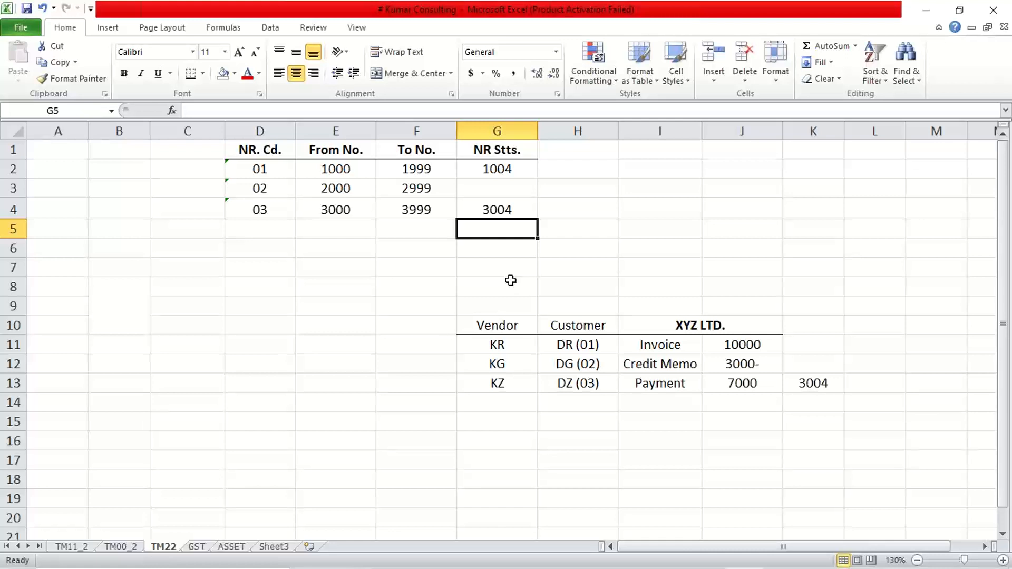
# Step: Enter 2002 as the NR Stts. value for number range code 02
pyautogui.click(496, 189)
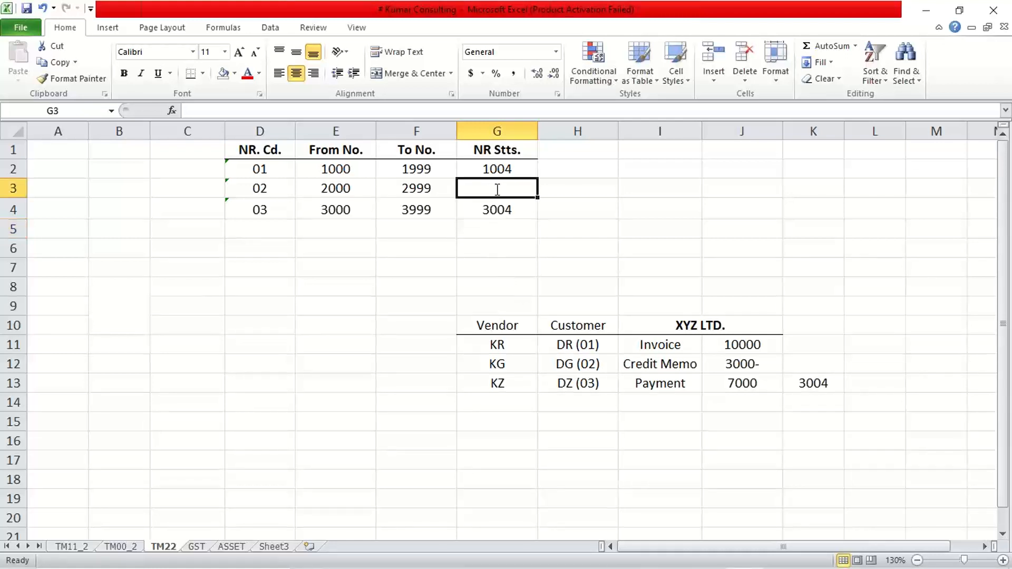
pyautogui.write('2002')
pyautogui.press('Return')
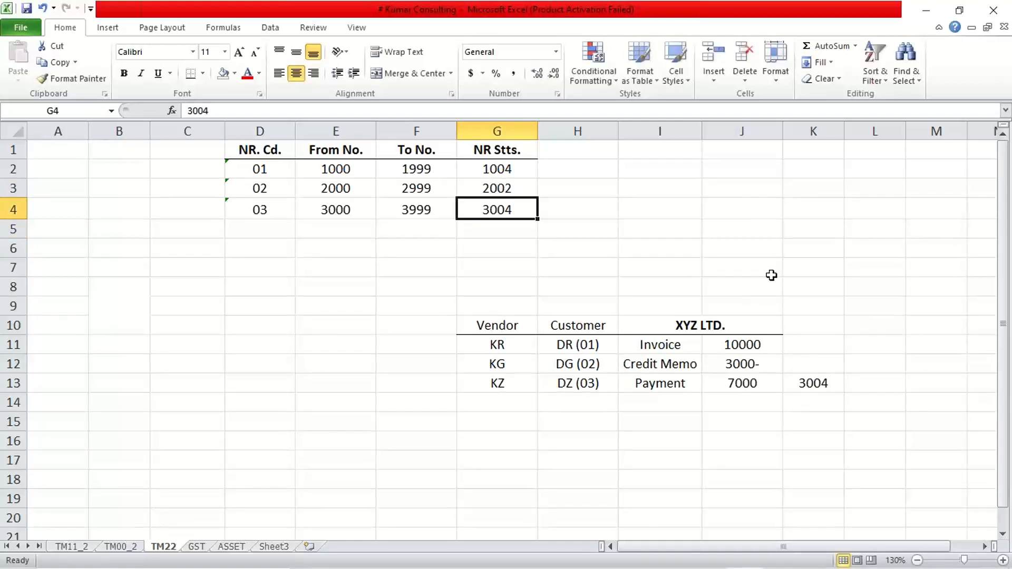
# Step: Enter document number 2003 beside the credit memo amount
pyautogui.click(818, 362)
pyautogui.write('2003')
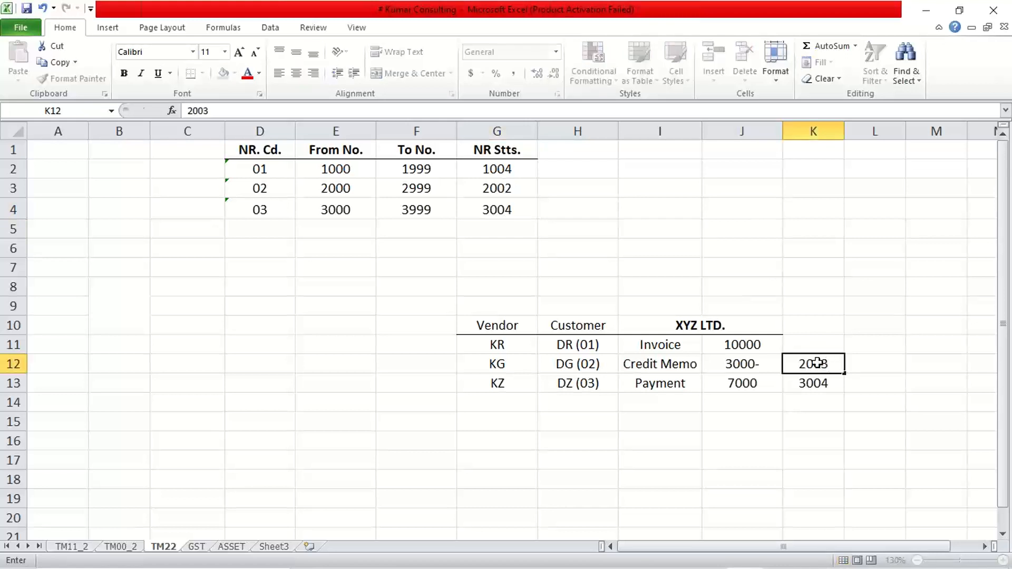
pyautogui.press('Return')
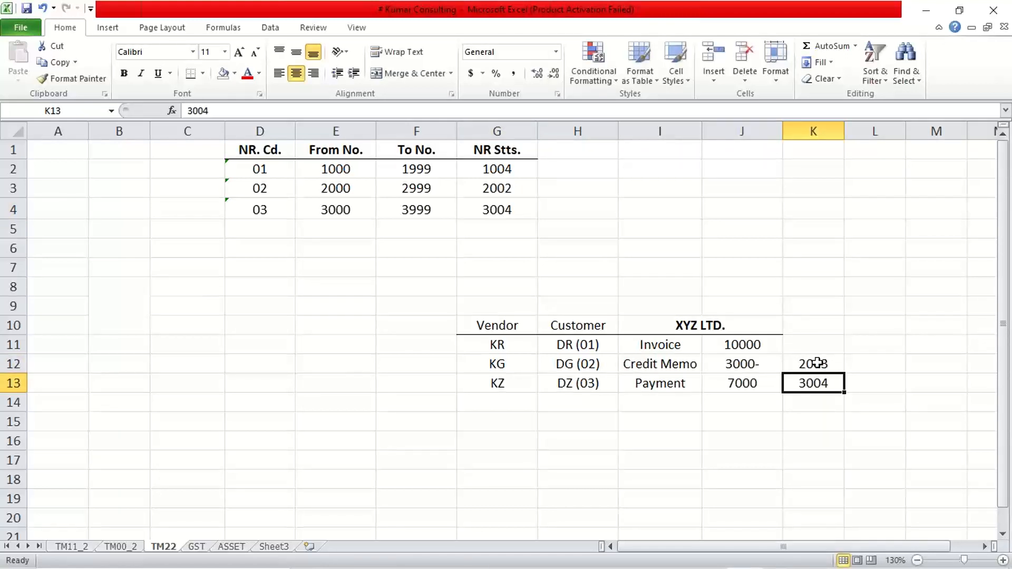
# Step: Enter document number 1005 beside the invoice amount of 10000
pyautogui.click(499, 169)
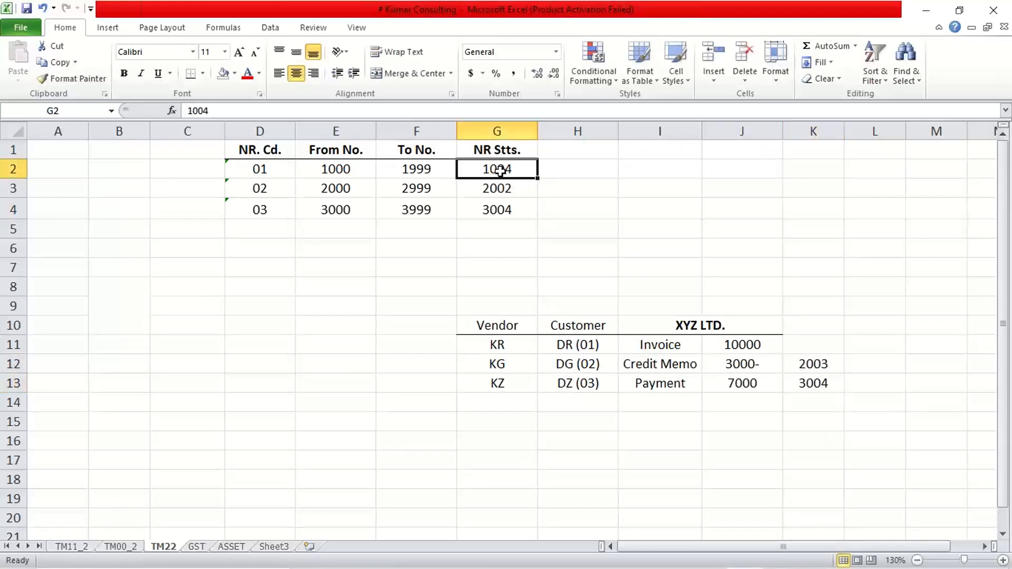
pyautogui.click(833, 353)
pyautogui.write('1005')
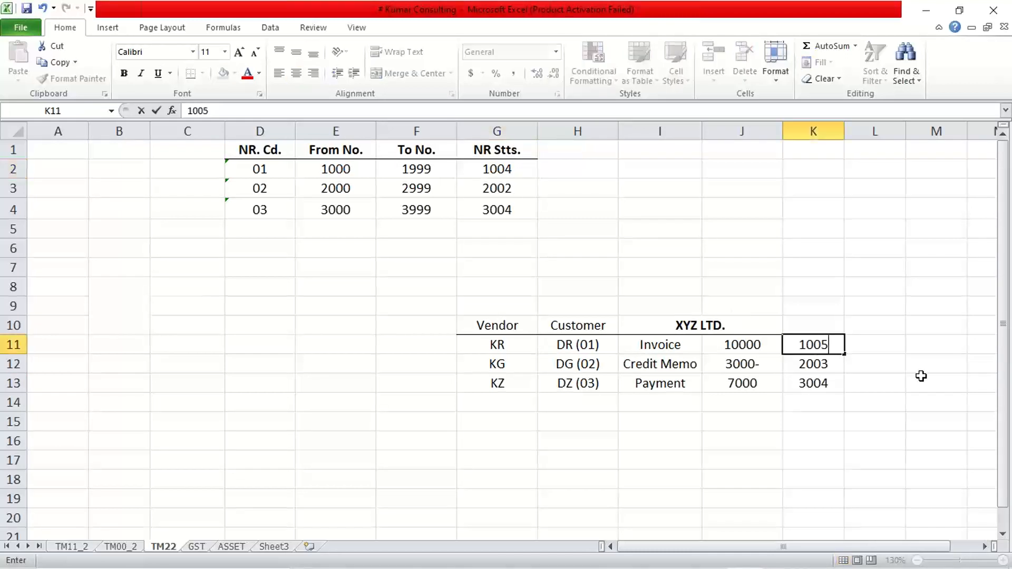
pyautogui.press('Return')
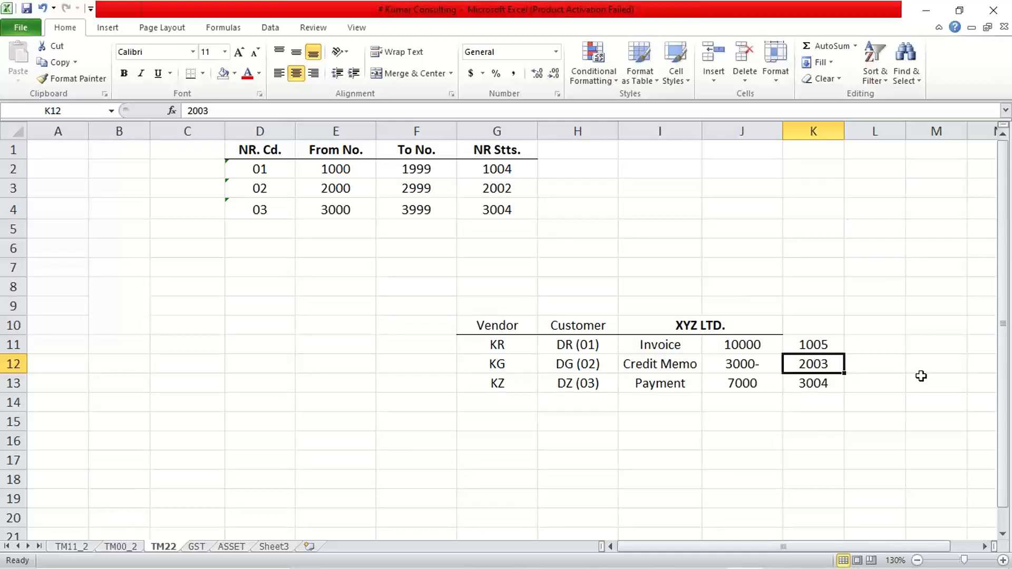
# Step: Review the assigned document numbers against each code's from and to range
pyautogui.click(818, 346)
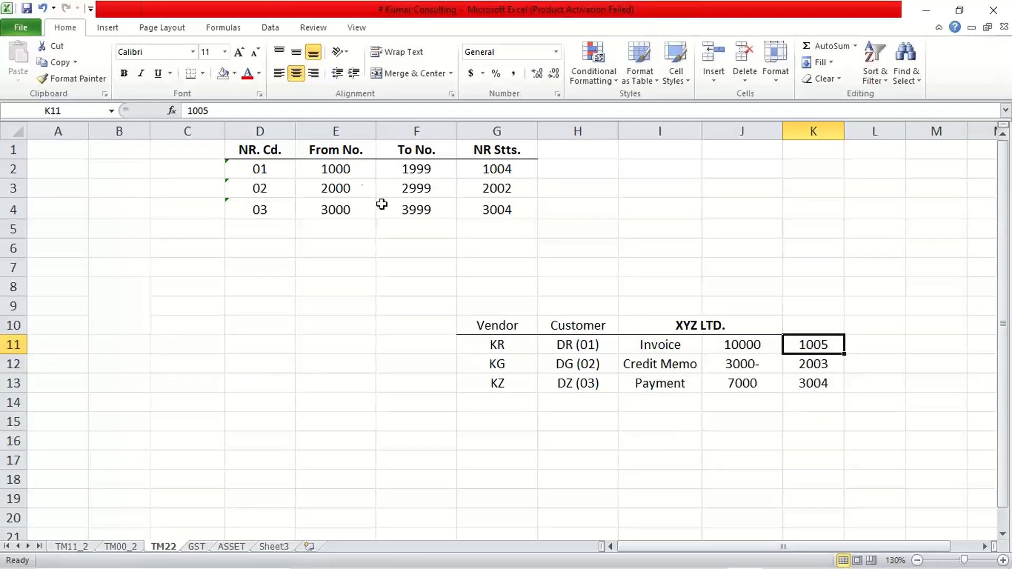
pyautogui.moveTo(352, 169); pyautogui.dragTo(401, 169)
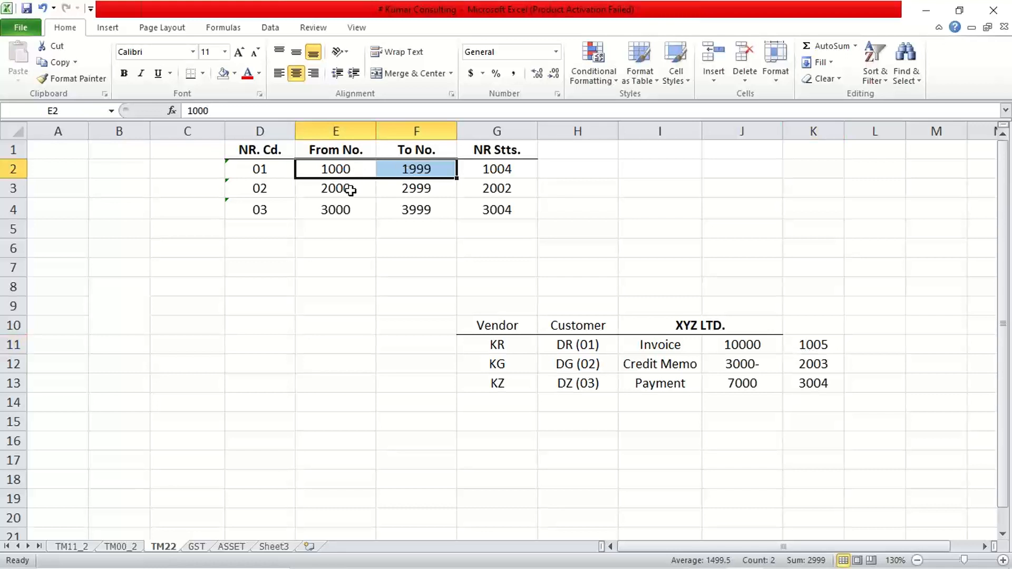
pyautogui.moveTo(339, 190); pyautogui.dragTo(414, 191)
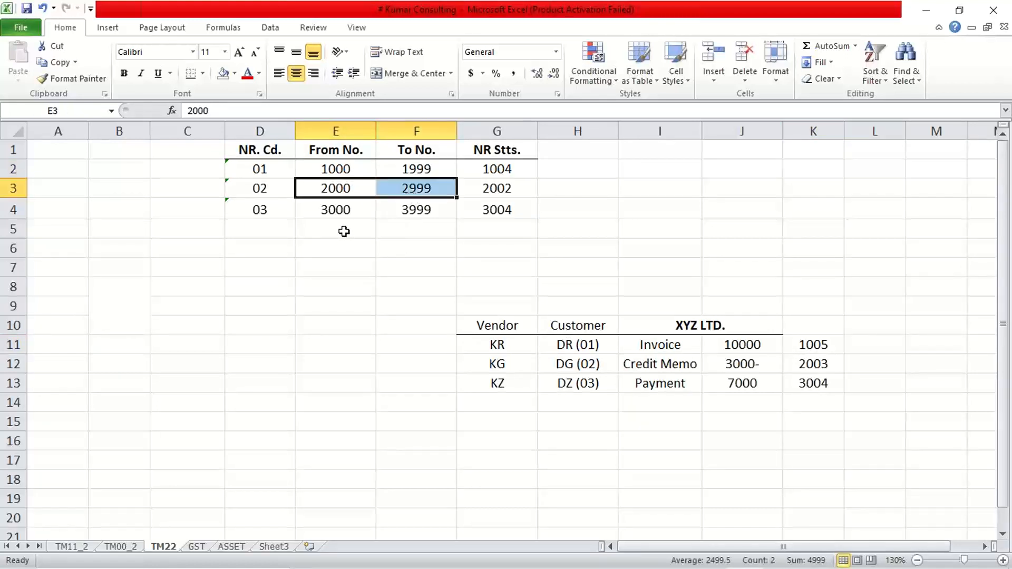
pyautogui.moveTo(347, 211); pyautogui.dragTo(405, 211)
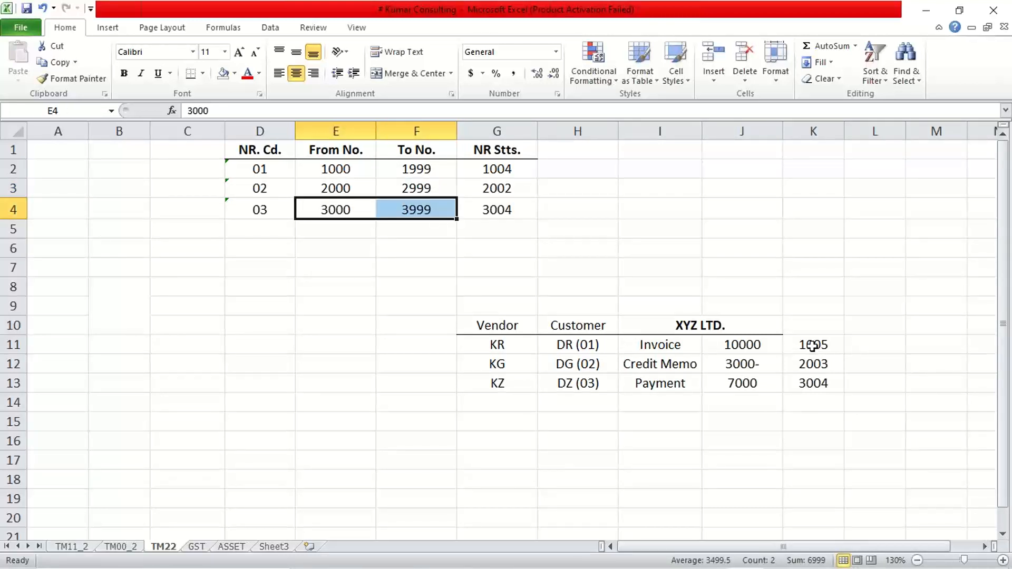
pyautogui.moveTo(813, 345); pyautogui.dragTo(818, 385)
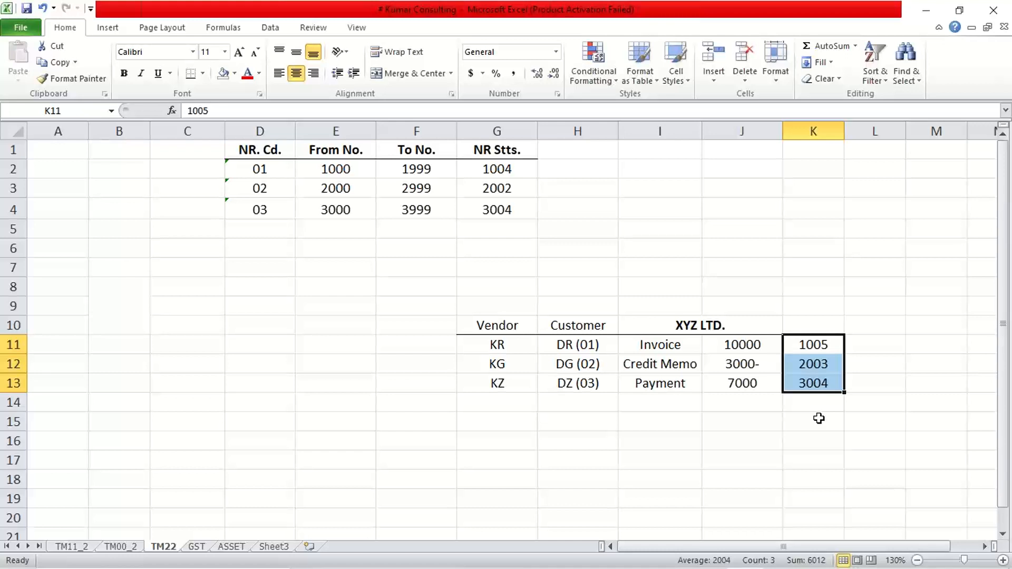
pyautogui.click(798, 345)
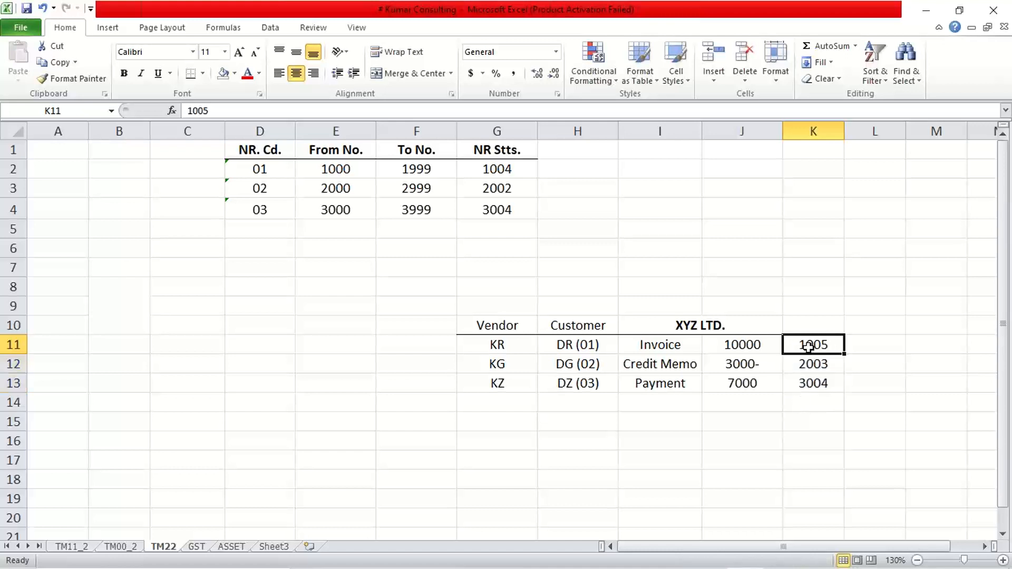
pyautogui.click(815, 366)
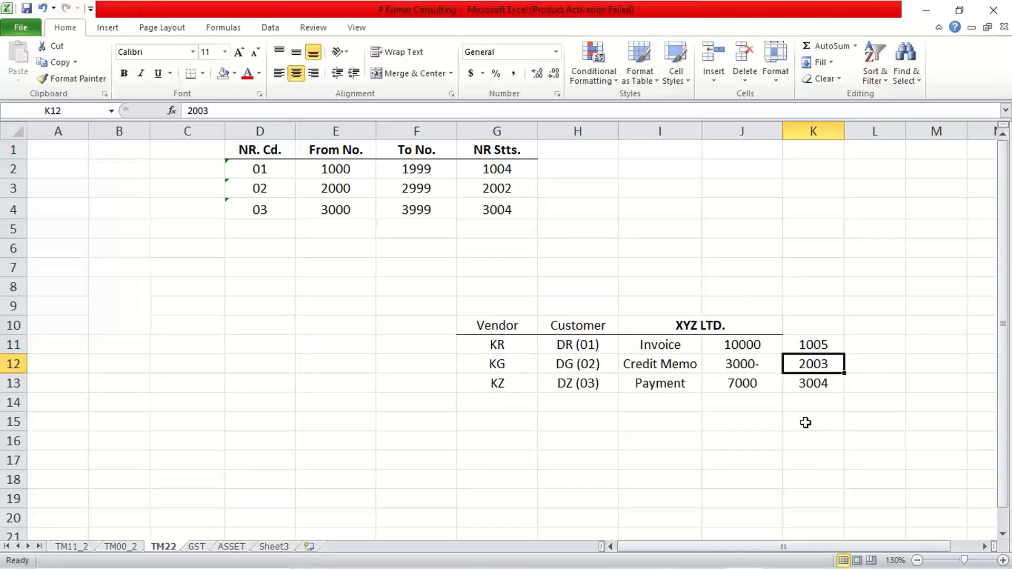
# Step: Review the vendor and customer account groups in the sheet alongside their number range codes
pyautogui.click(811, 382)
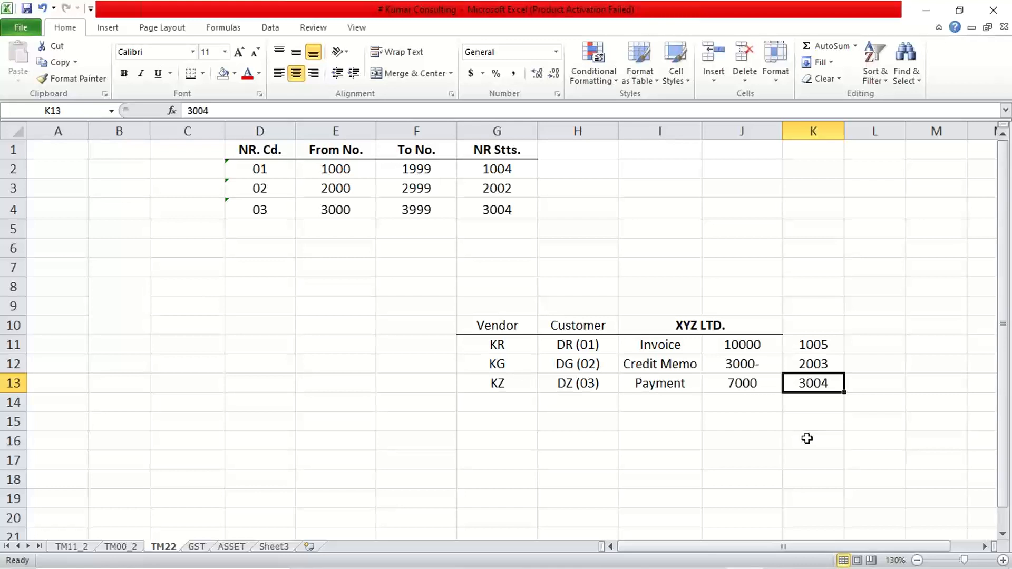
pyautogui.moveTo(522, 349); pyautogui.dragTo(525, 381)
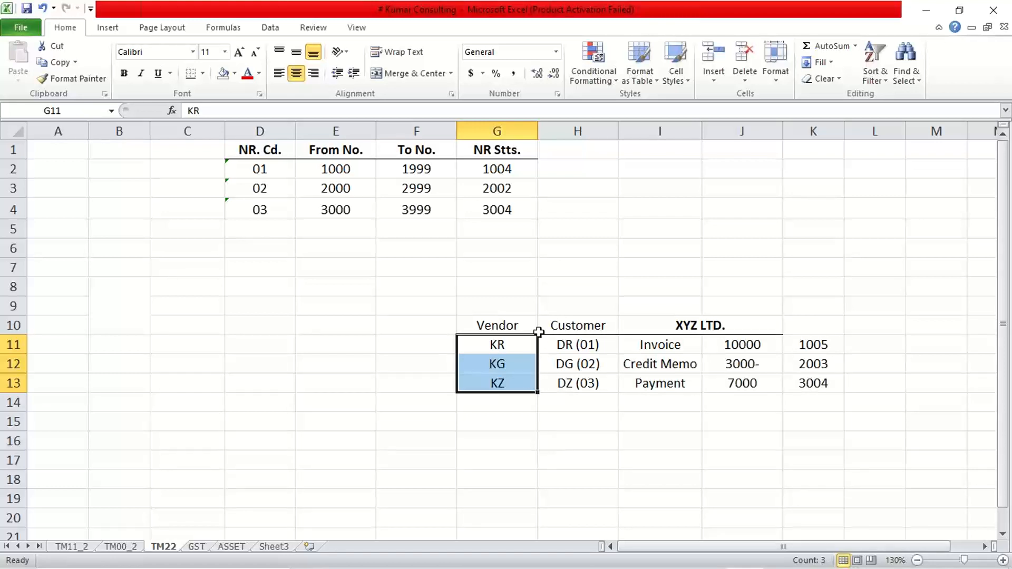
pyautogui.click(484, 348)
pyautogui.click(566, 349)
pyautogui.click(506, 342)
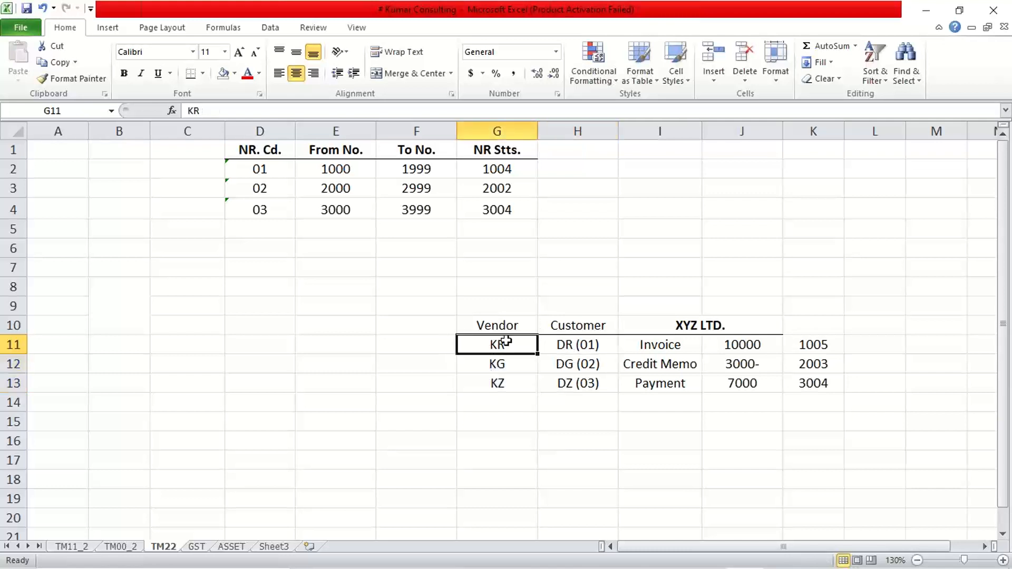
pyautogui.click(567, 347)
pyautogui.click(502, 344)
pyautogui.click(567, 347)
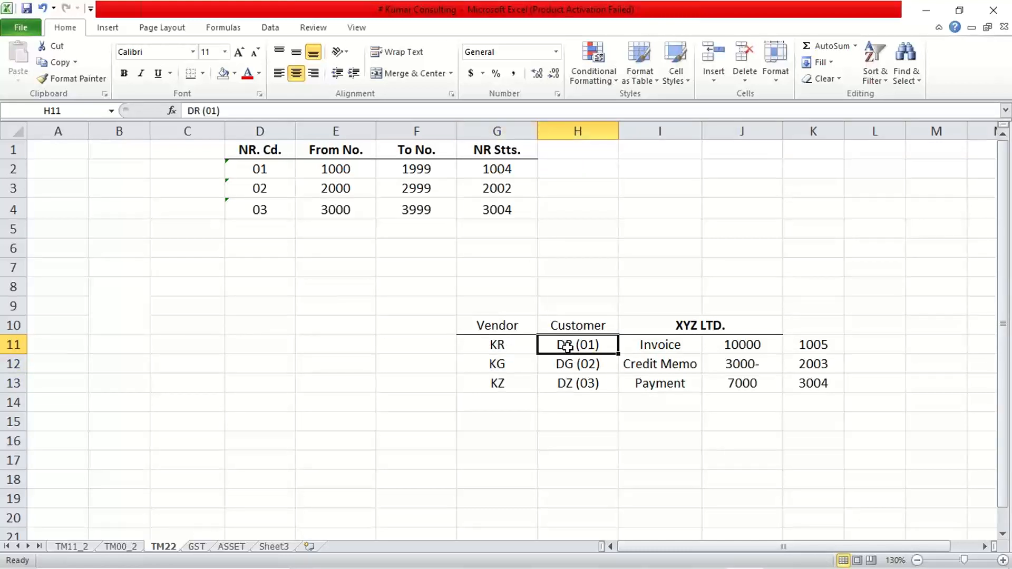
pyautogui.click(516, 347)
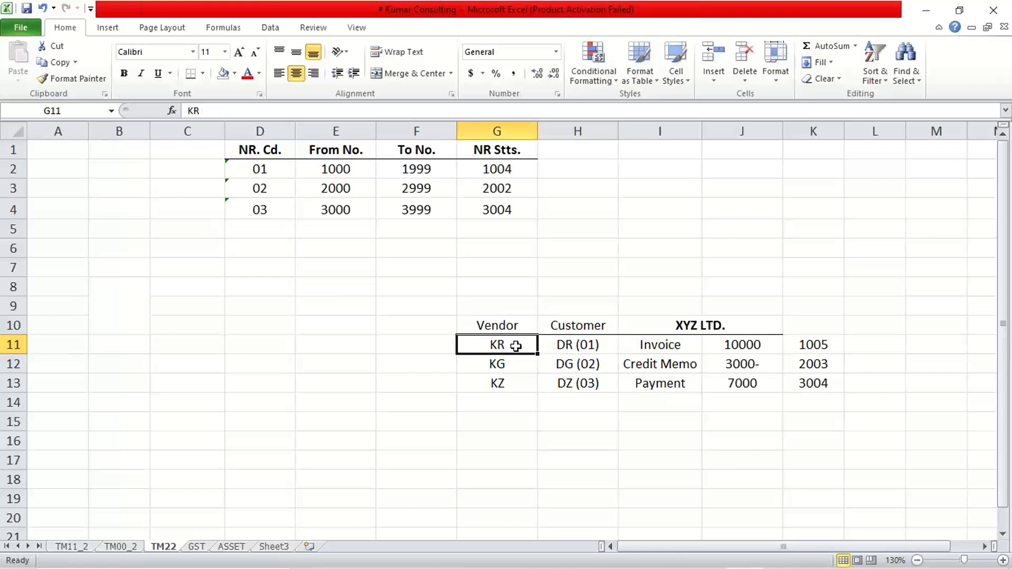
pyautogui.click(587, 343)
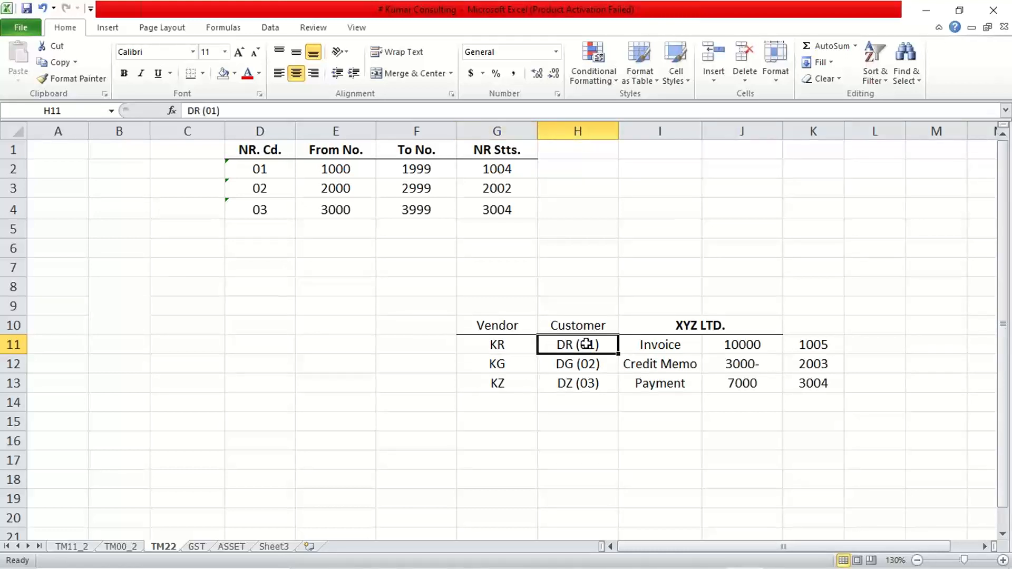
pyautogui.click(518, 358)
pyautogui.click(515, 342)
pyautogui.click(511, 363)
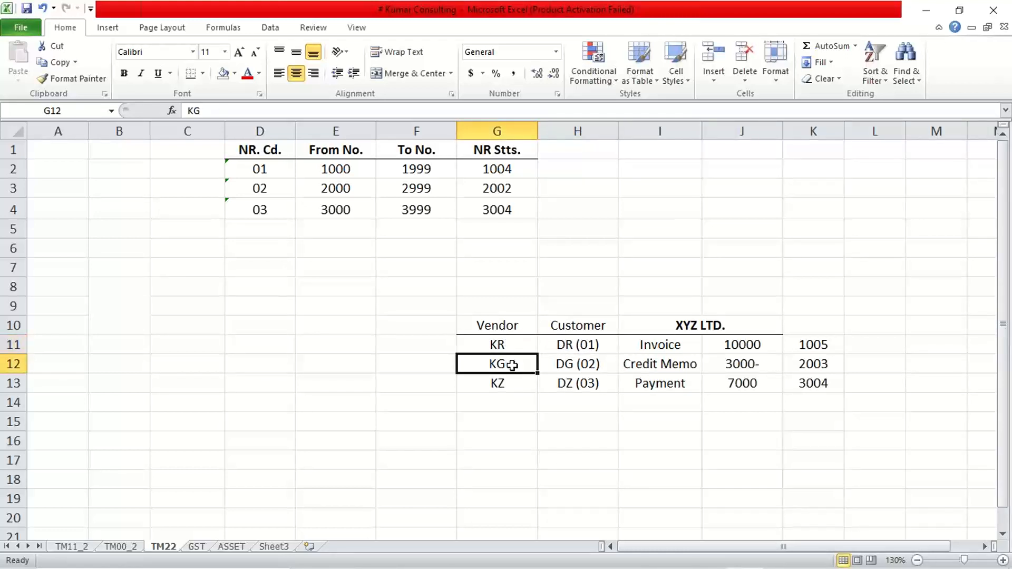
pyautogui.click(512, 343)
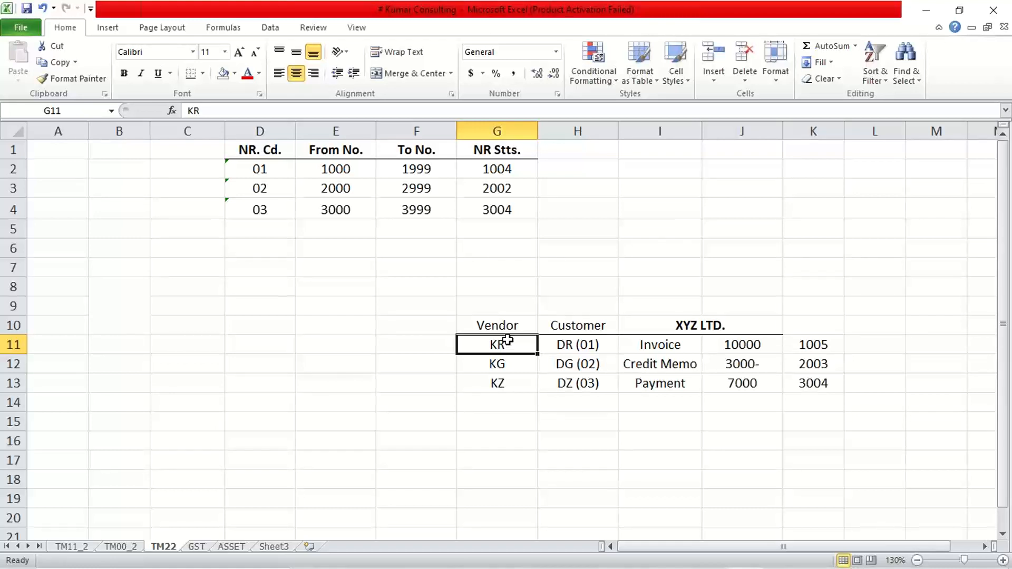
# Step: Compare the customer account groups DR, DG and DZ against each number range's from and to numbers
pyautogui.click(399, 228)
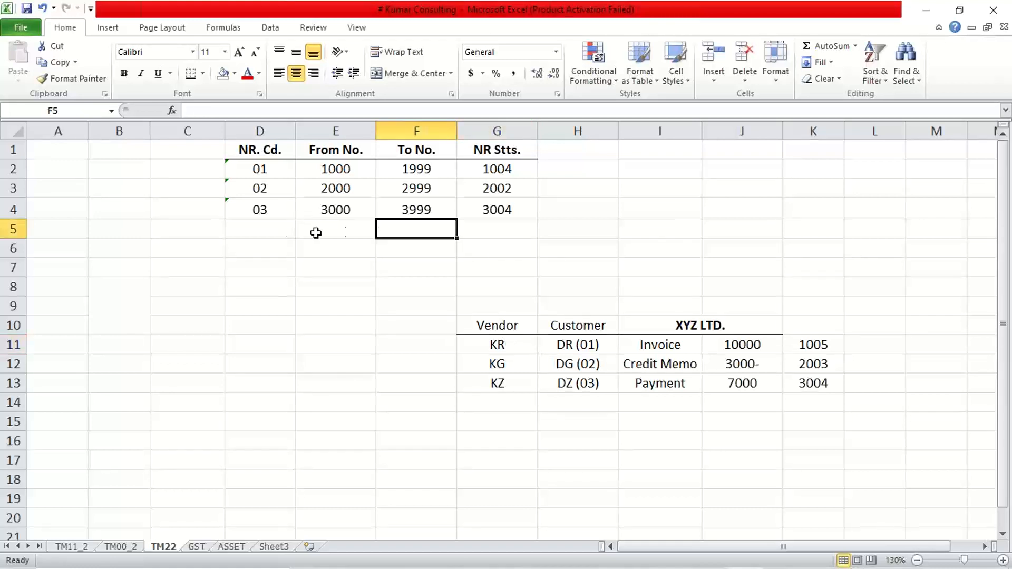
pyautogui.click(255, 234)
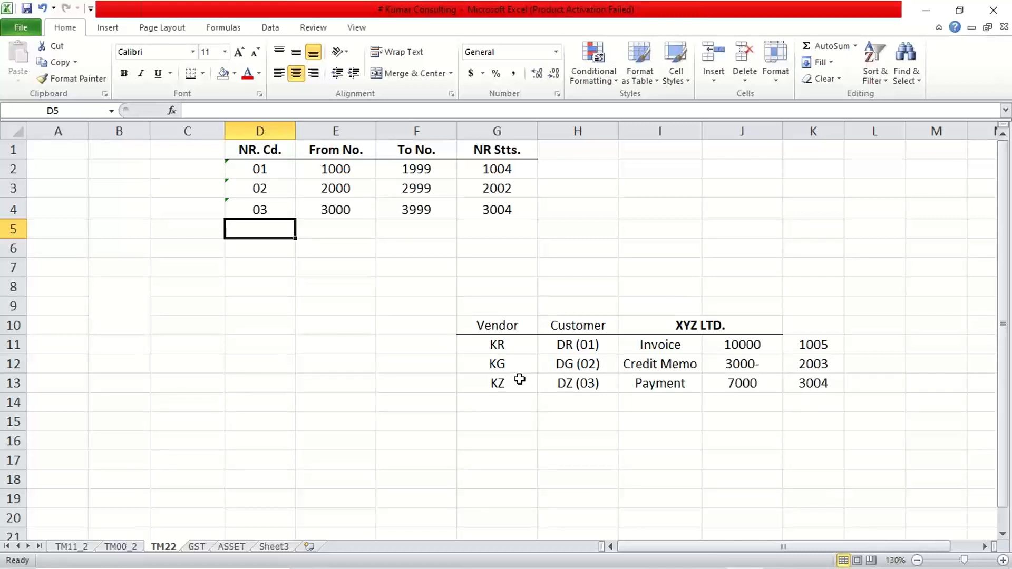
pyautogui.click(565, 349)
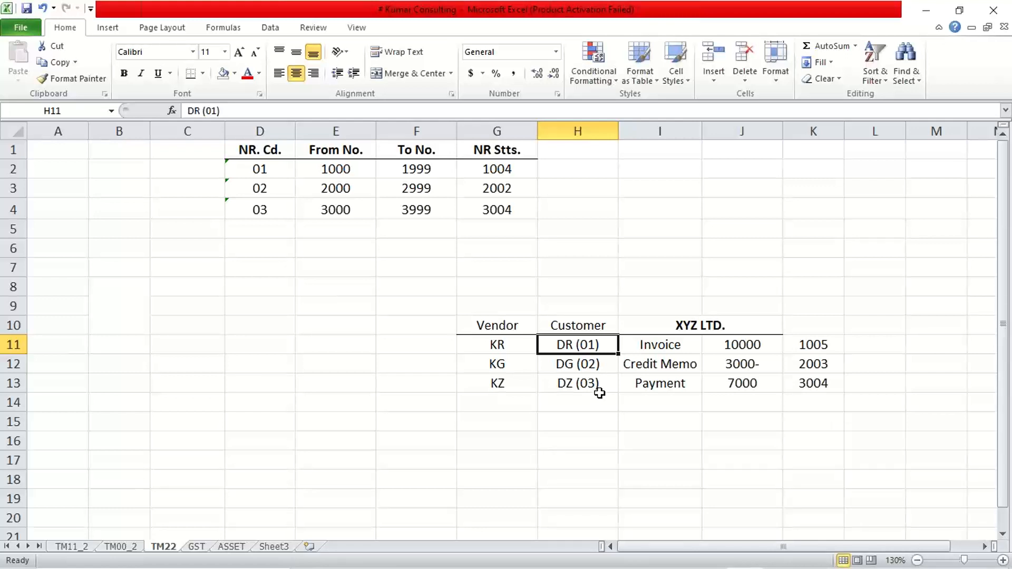
pyautogui.moveTo(346, 169); pyautogui.dragTo(413, 188)
pyautogui.moveTo(330, 210); pyautogui.dragTo(407, 207)
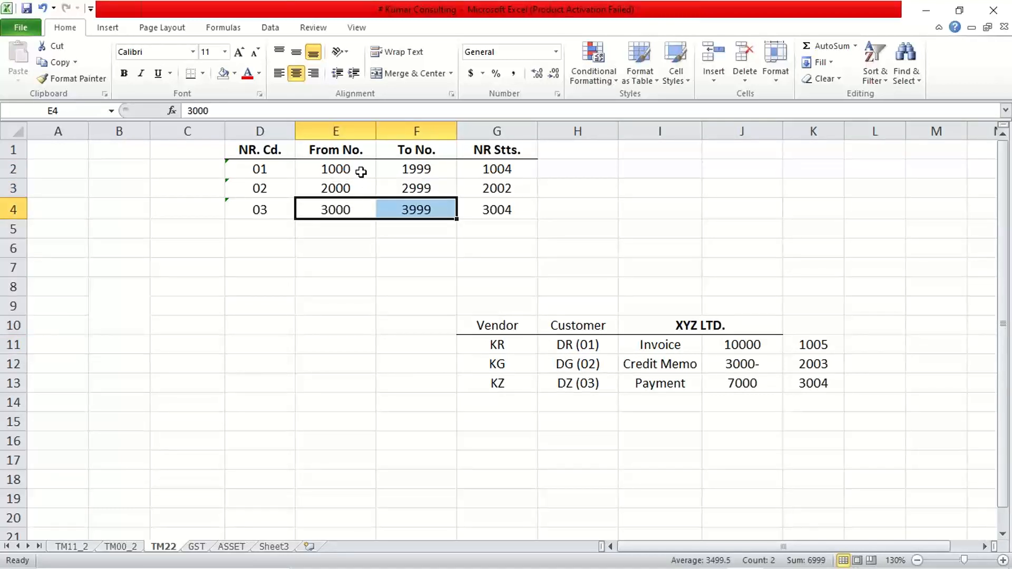
pyautogui.moveTo(359, 169); pyautogui.dragTo(406, 168)
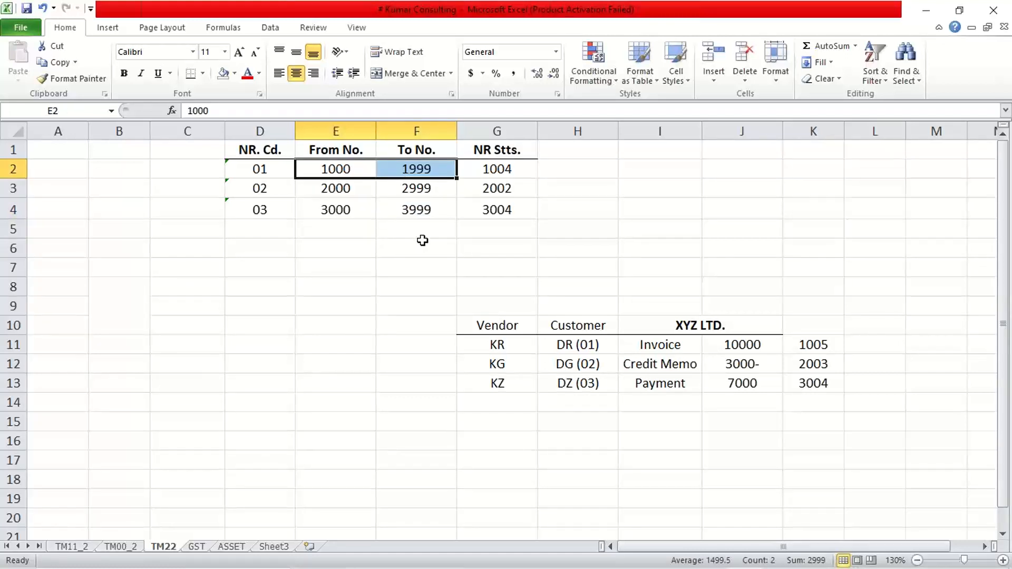
pyautogui.moveTo(567, 348); pyautogui.dragTo(569, 389)
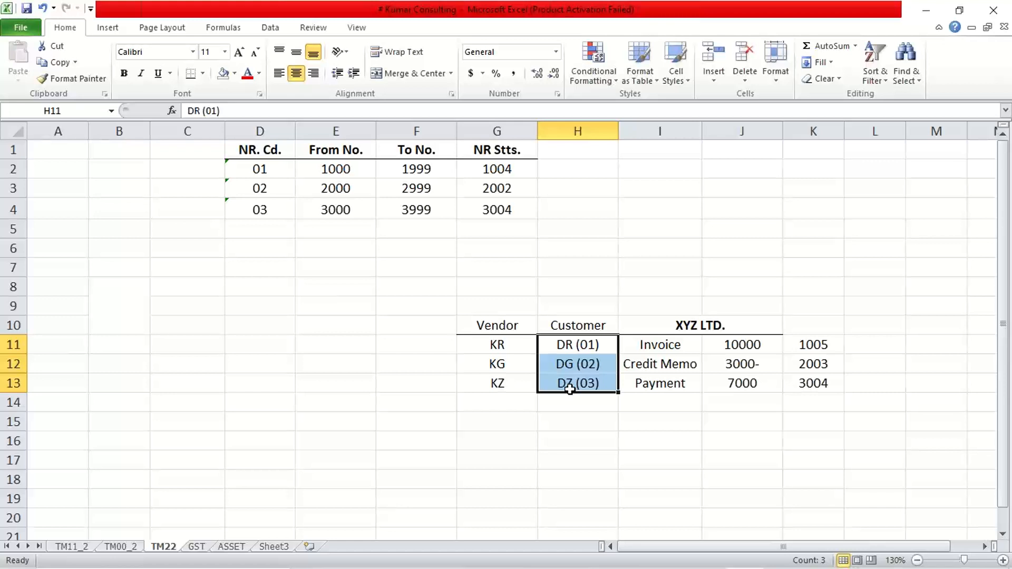
pyautogui.click(585, 345)
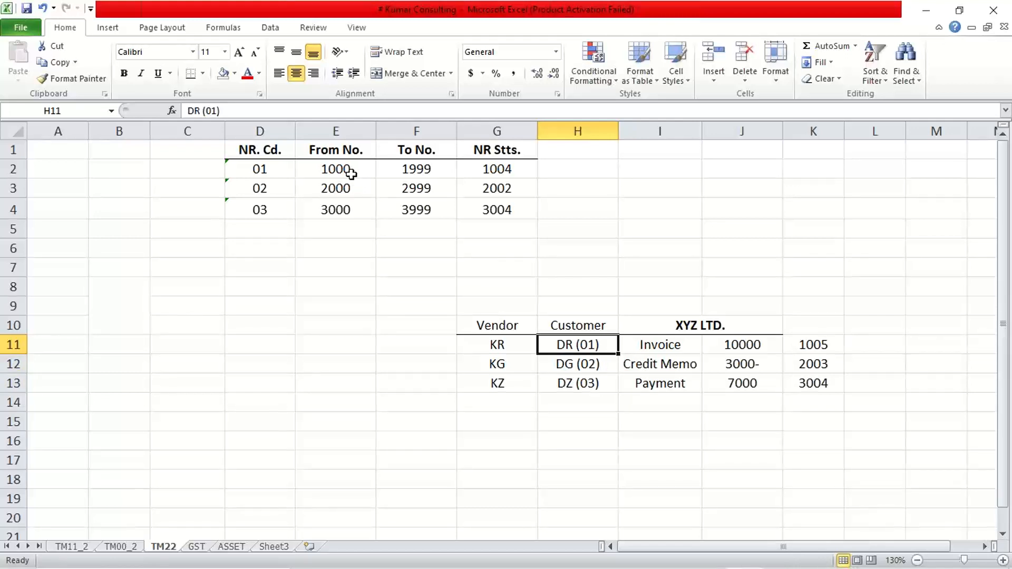
pyautogui.moveTo(350, 171); pyautogui.dragTo(403, 174)
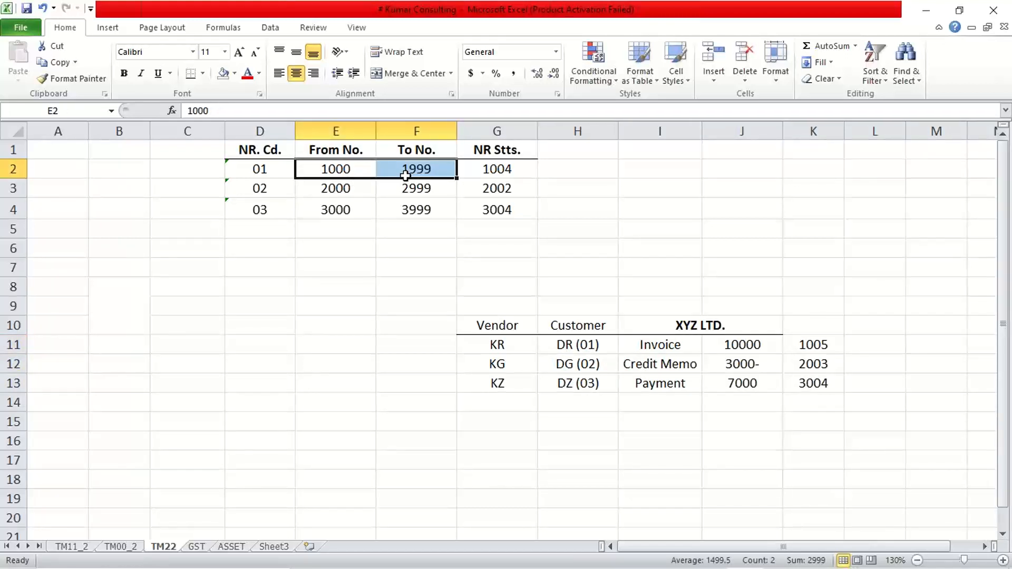
pyautogui.click(566, 346)
pyautogui.moveTo(565, 346); pyautogui.dragTo(561, 383)
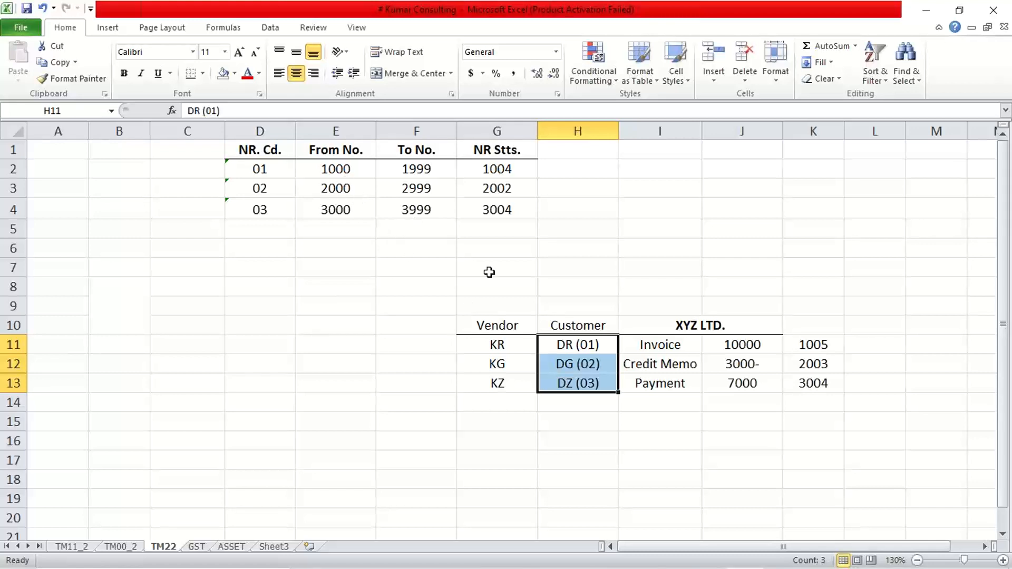
pyautogui.click(573, 345)
pyautogui.click(571, 364)
pyautogui.click(569, 384)
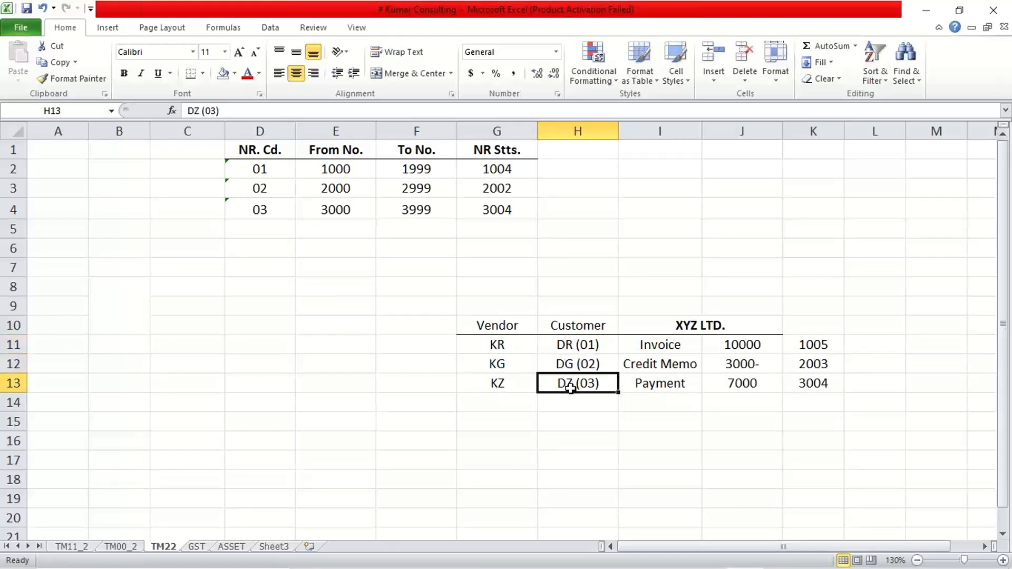
pyautogui.moveTo(564, 343); pyautogui.dragTo(569, 386)
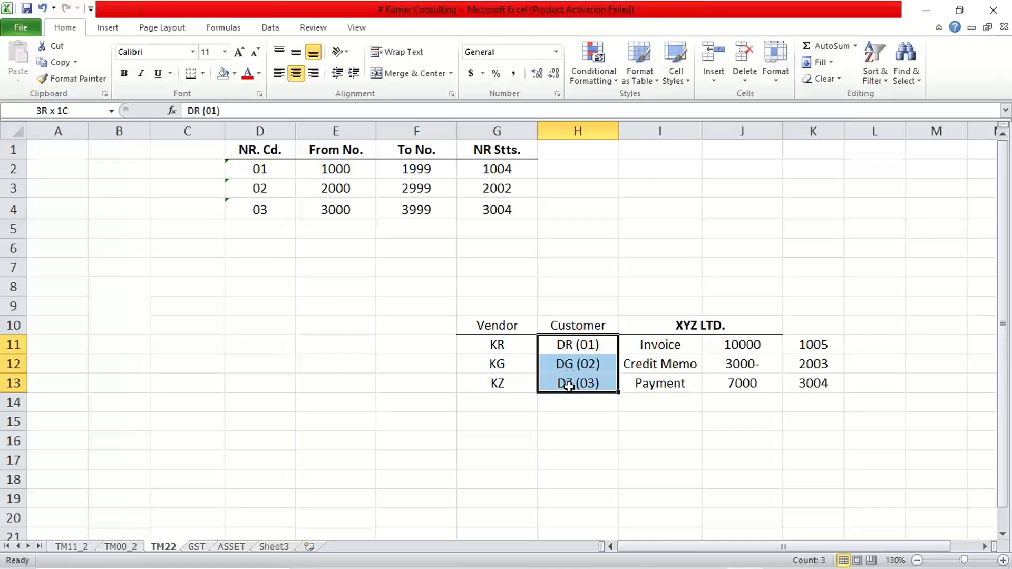
pyautogui.click(572, 346)
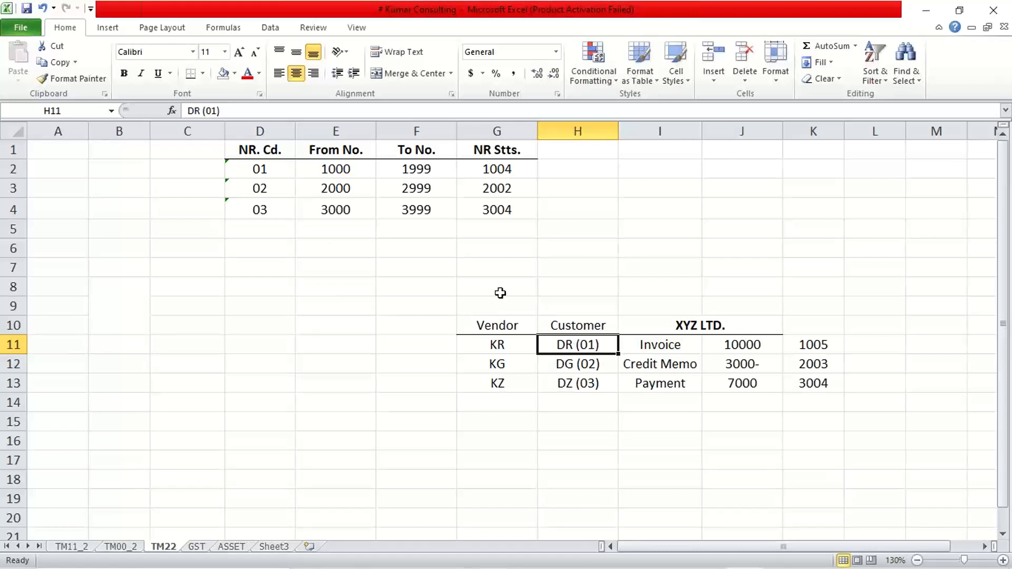
pyautogui.moveTo(306, 170); pyautogui.dragTo(416, 170)
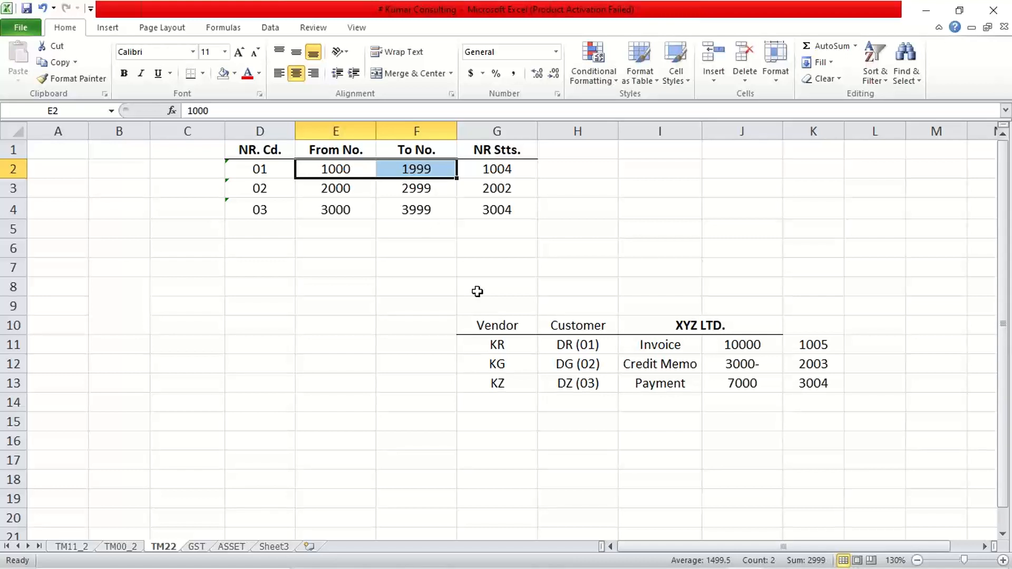
pyautogui.click(583, 345)
pyautogui.click(573, 368)
pyautogui.click(569, 388)
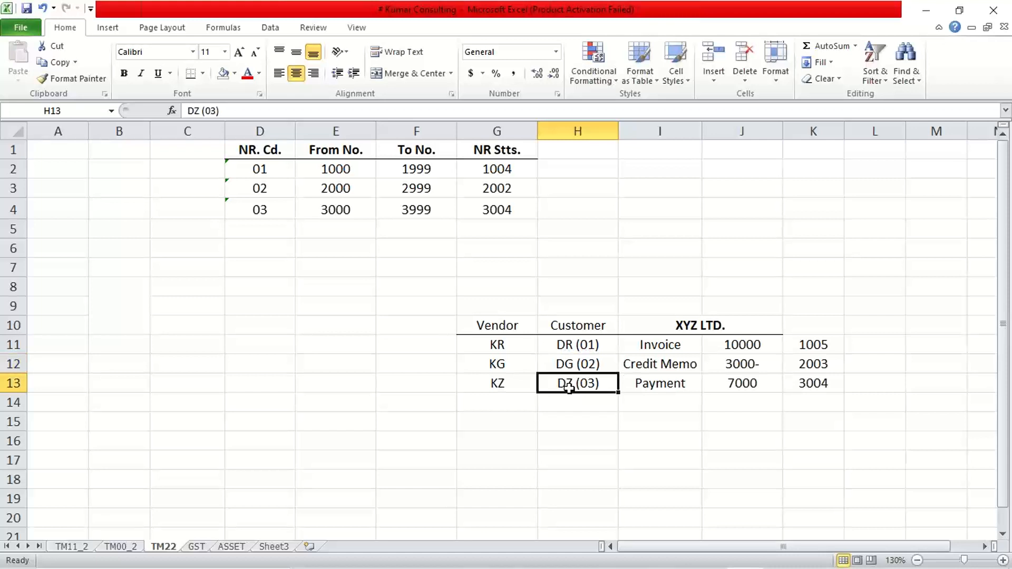
# Step: Switch to SAP Logon and open the SAP_2 connection
pyautogui.moveTo(643, 558)
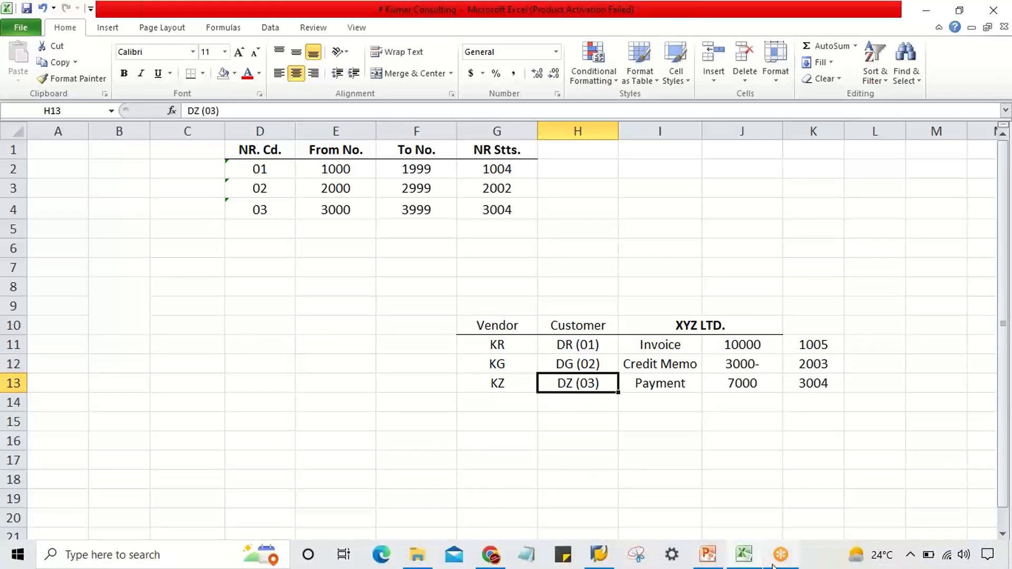
pyautogui.click(708, 554)
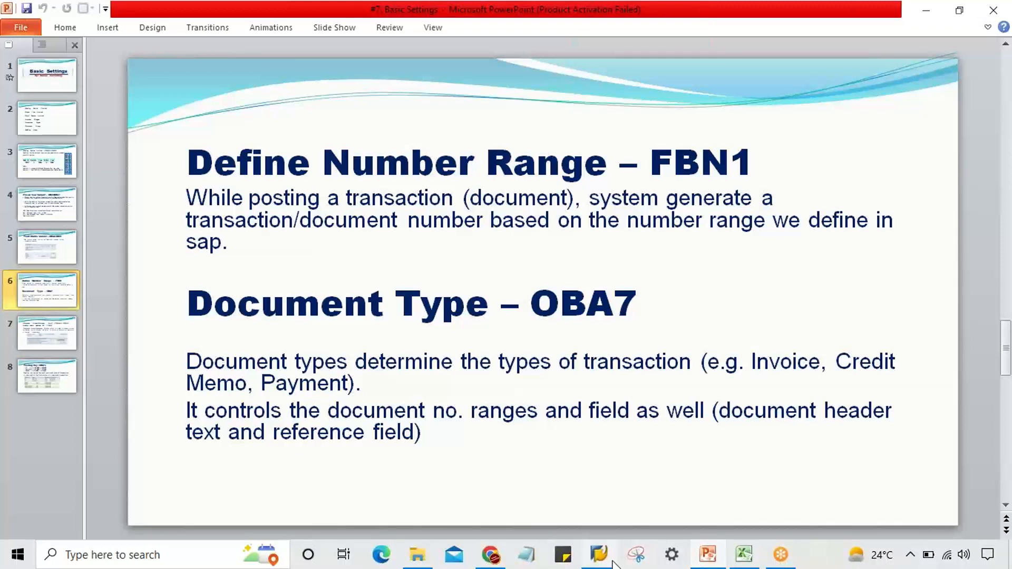
pyautogui.moveTo(614, 564)
pyautogui.click(606, 524)
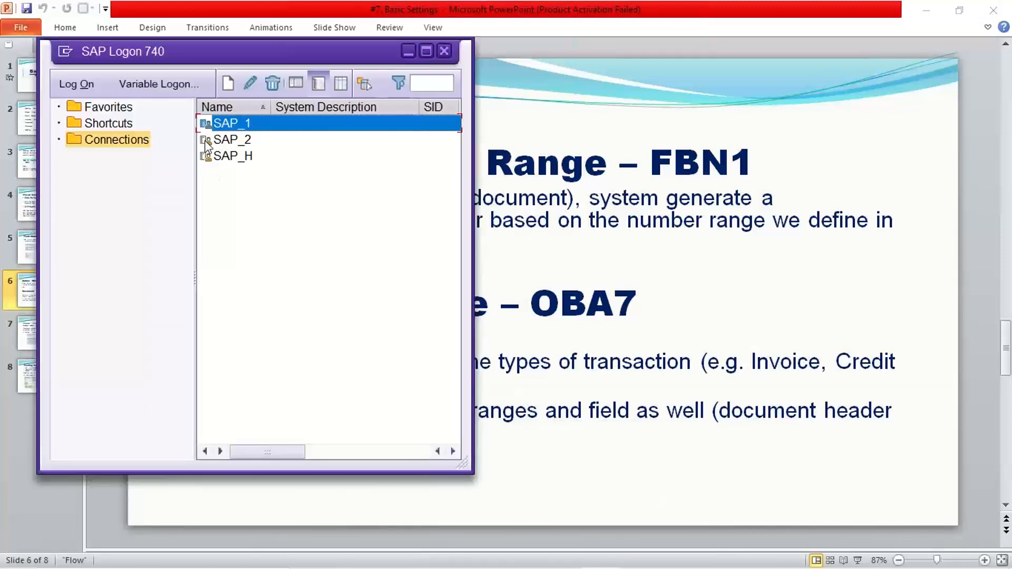
pyautogui.doubleClick(247, 141)
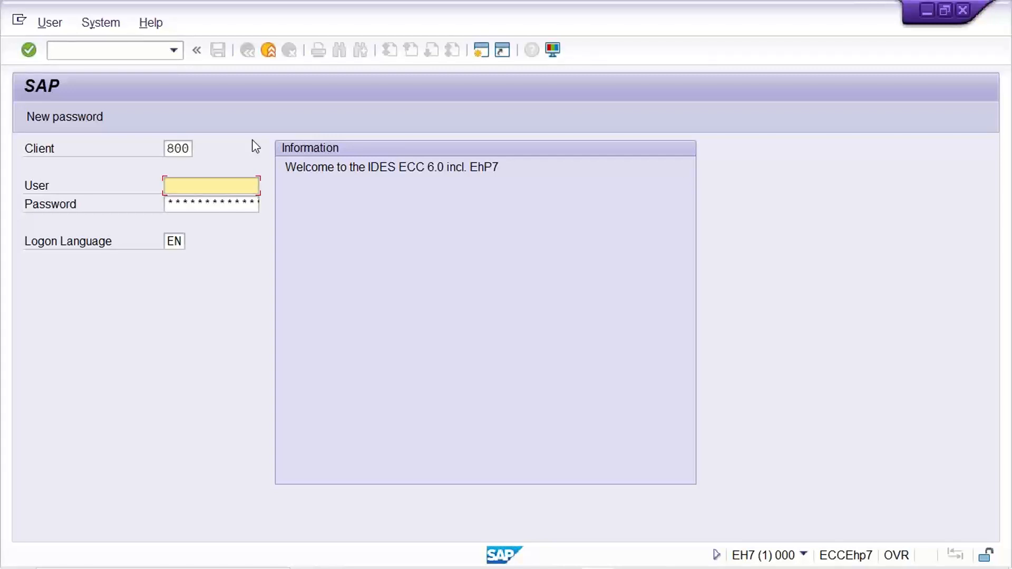
# Step: Log on to client 800 with the saved user name and the account password
pyautogui.press('Down')
pyautogui.press('Return')
pyautogui.press('Tab')
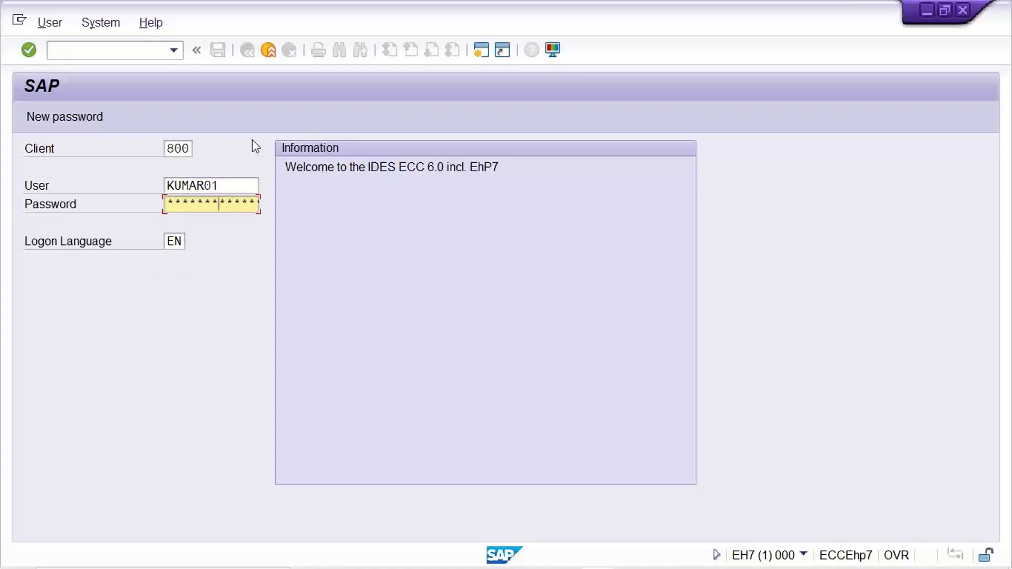
pyautogui.press('Return')
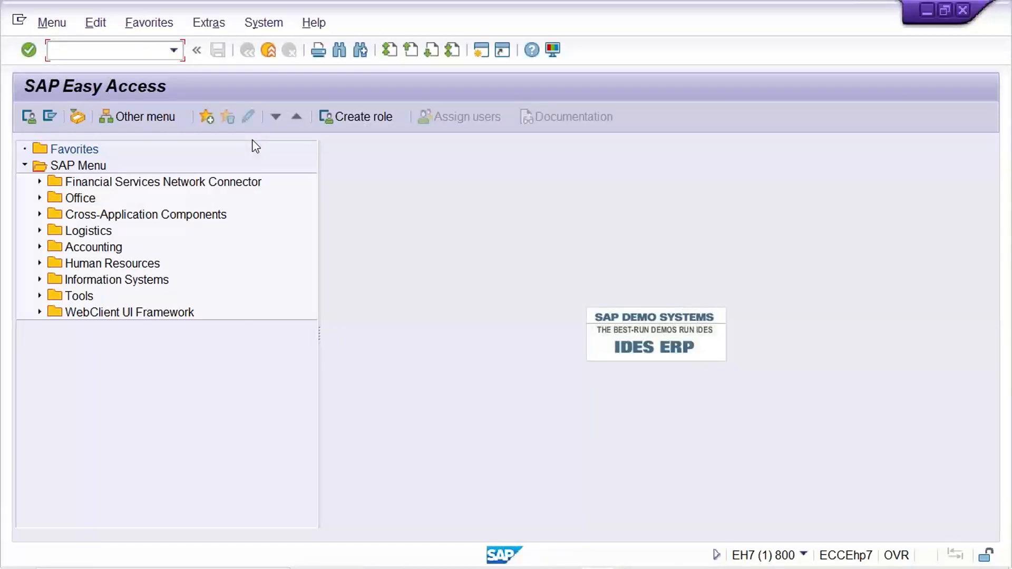
# Step: Open transaction OBA7 for document types
pyautogui.write('OBA7')
pyautogui.press('Return')
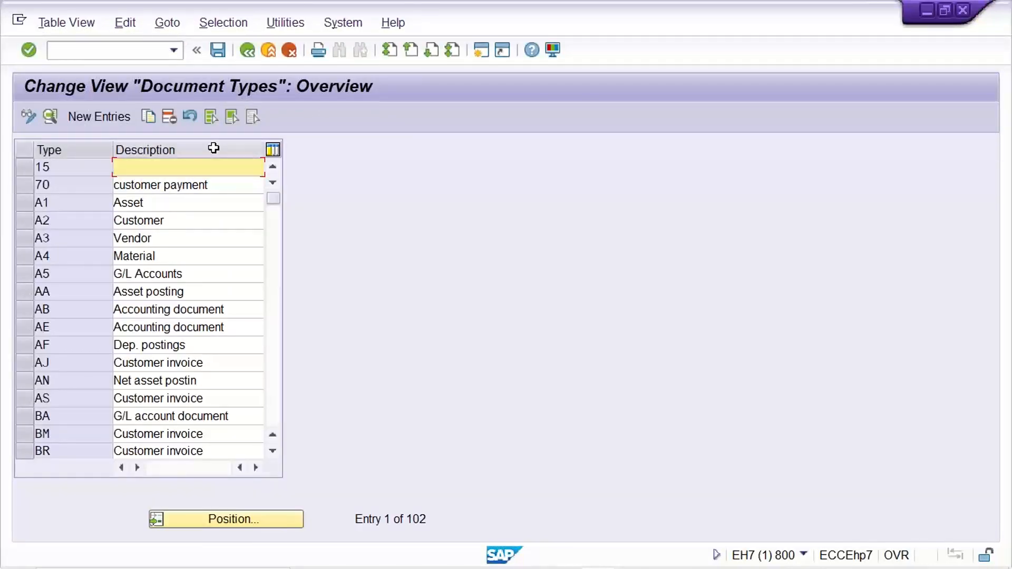
# Step: Delete document types 15, 70 and A1 through A5, then save under the existing customizing request
pyautogui.click(25, 166)
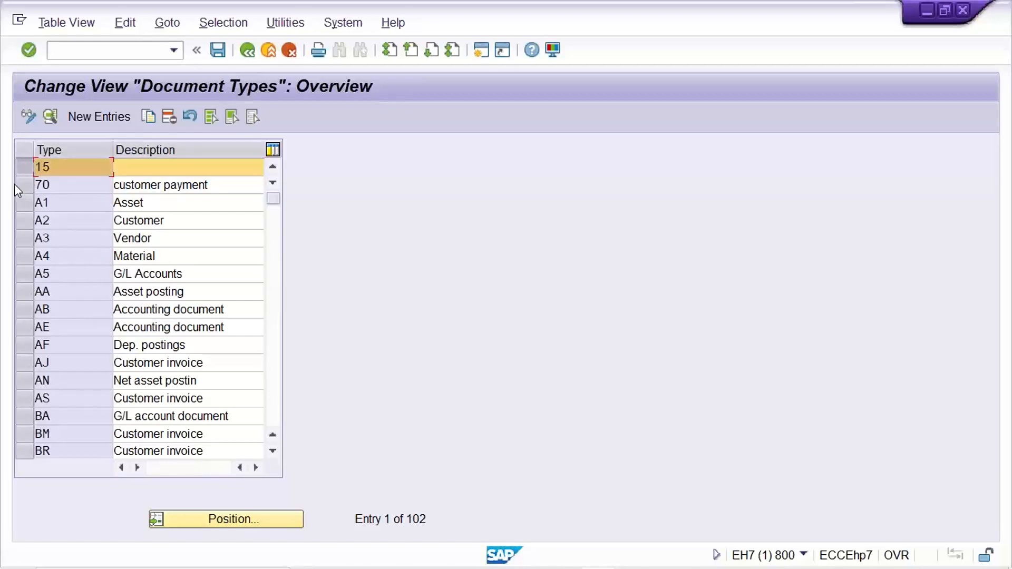
pyautogui.click(19, 186)
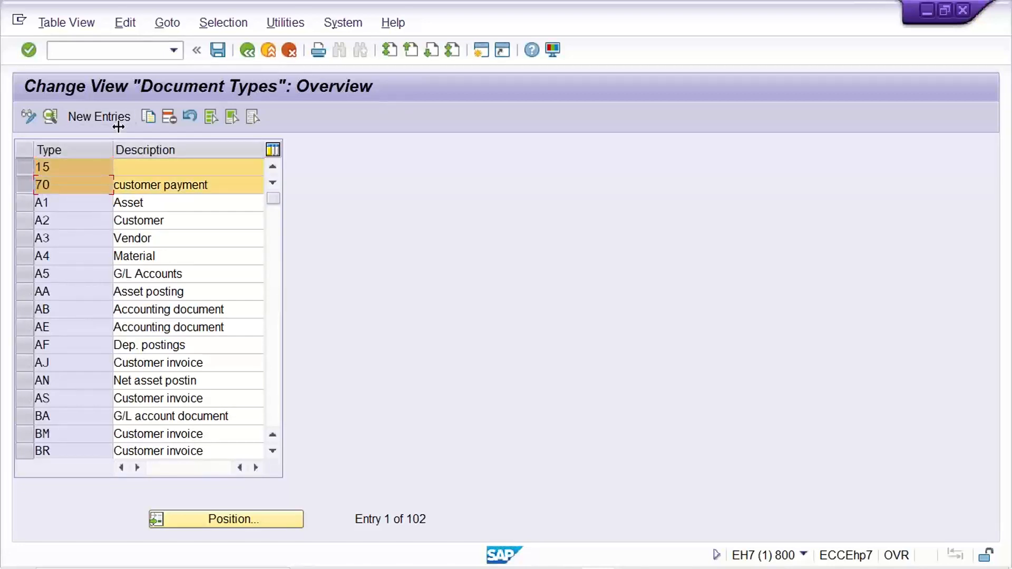
pyautogui.moveTo(26, 210); pyautogui.dragTo(27, 276)
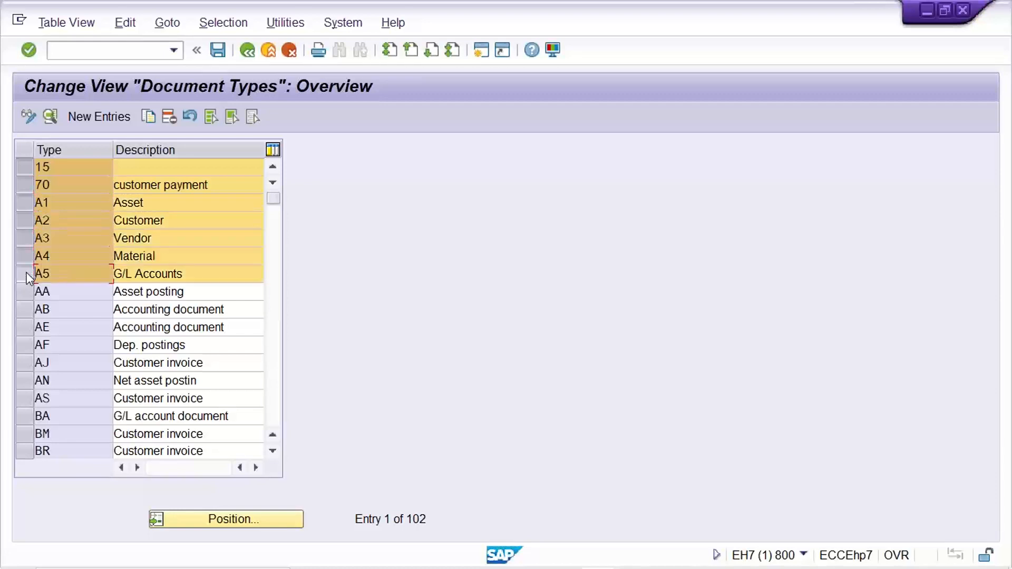
pyautogui.click(166, 120)
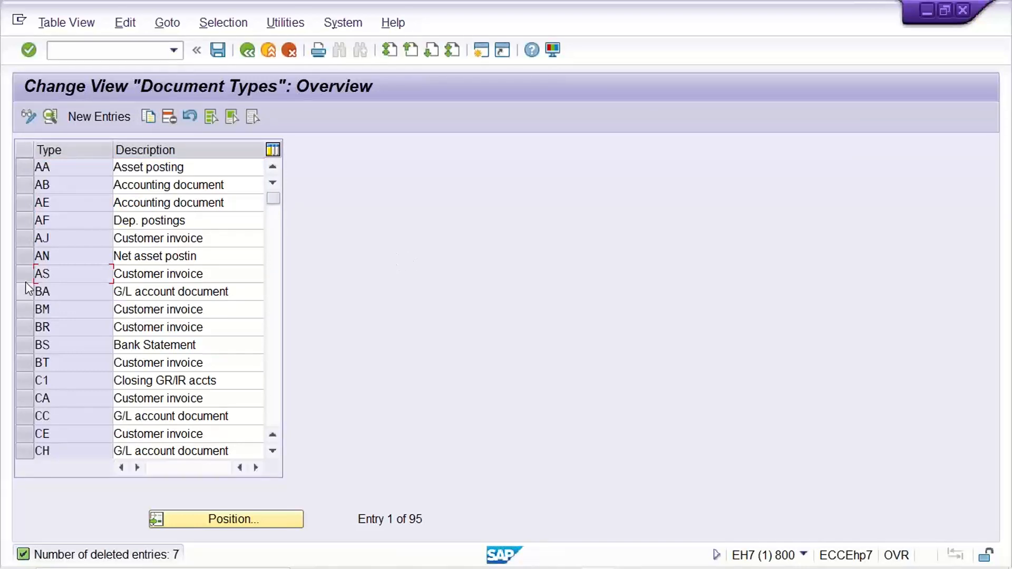
pyautogui.click(67, 172)
pyautogui.hotkey('ctrl', 's')
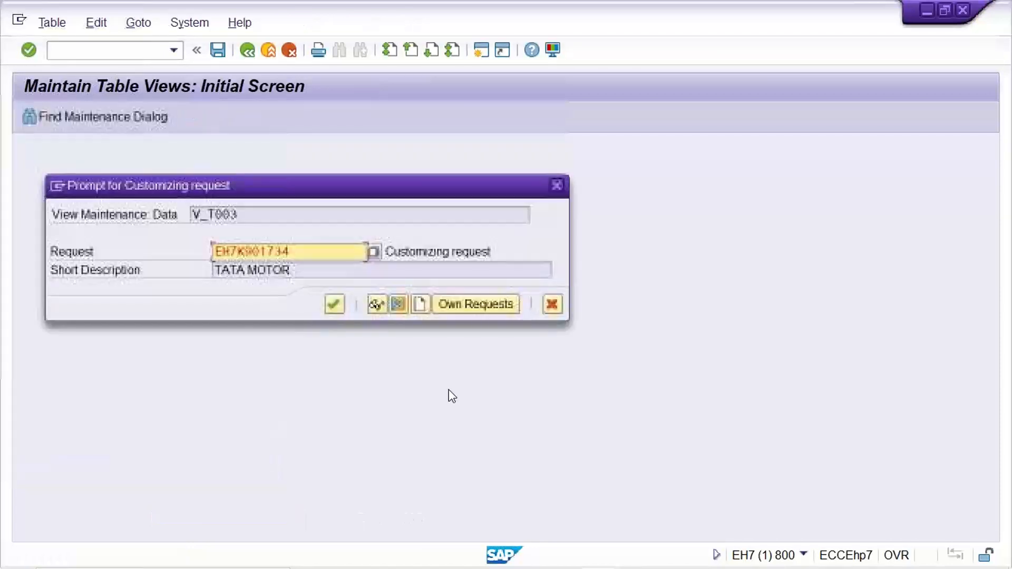
pyautogui.press('Return')
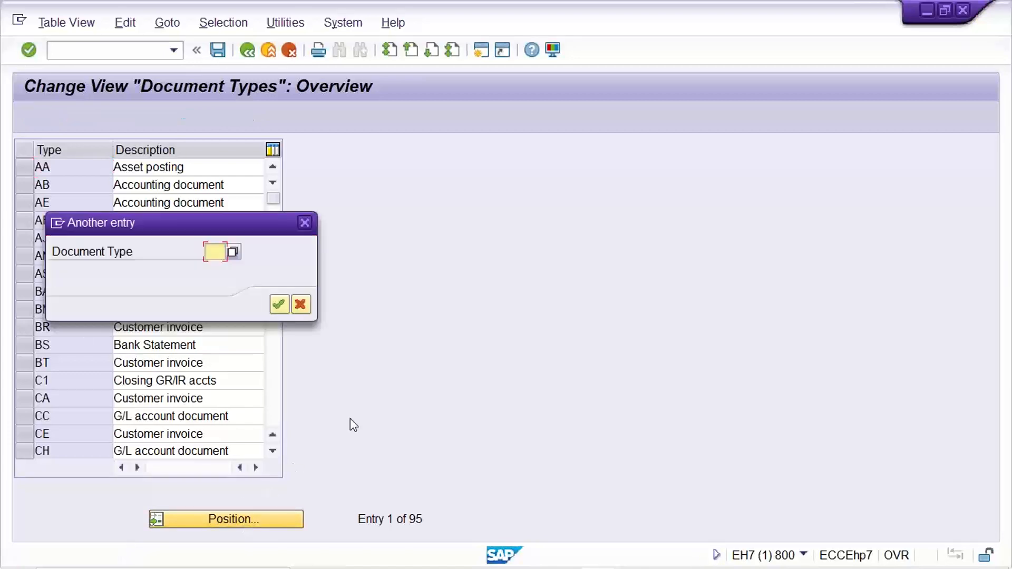
# Step: Locate document type DR in the list and copy it as a new document type DJ
pyautogui.write('DR')
pyautogui.press('Return')
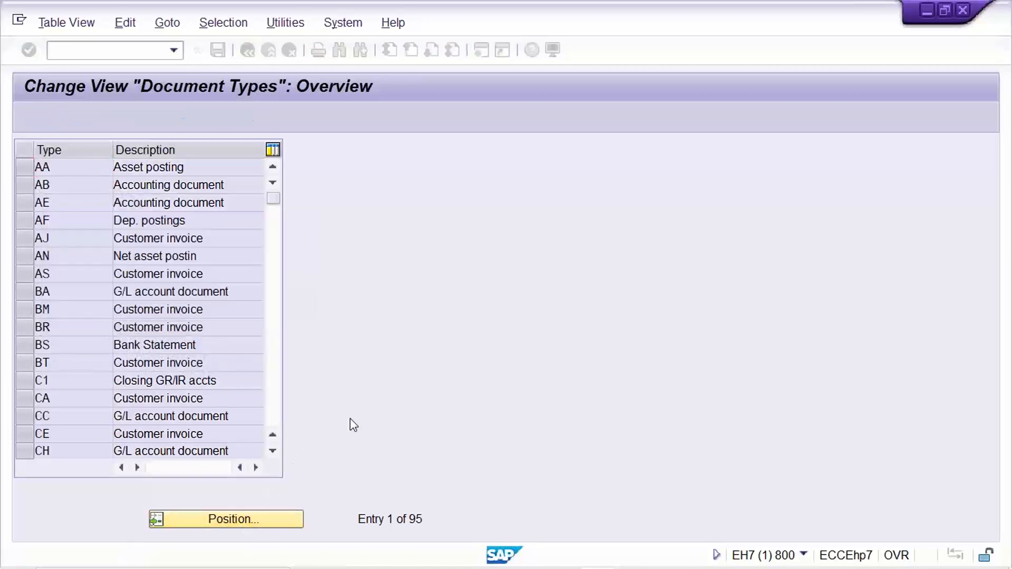
pyautogui.click(210, 173)
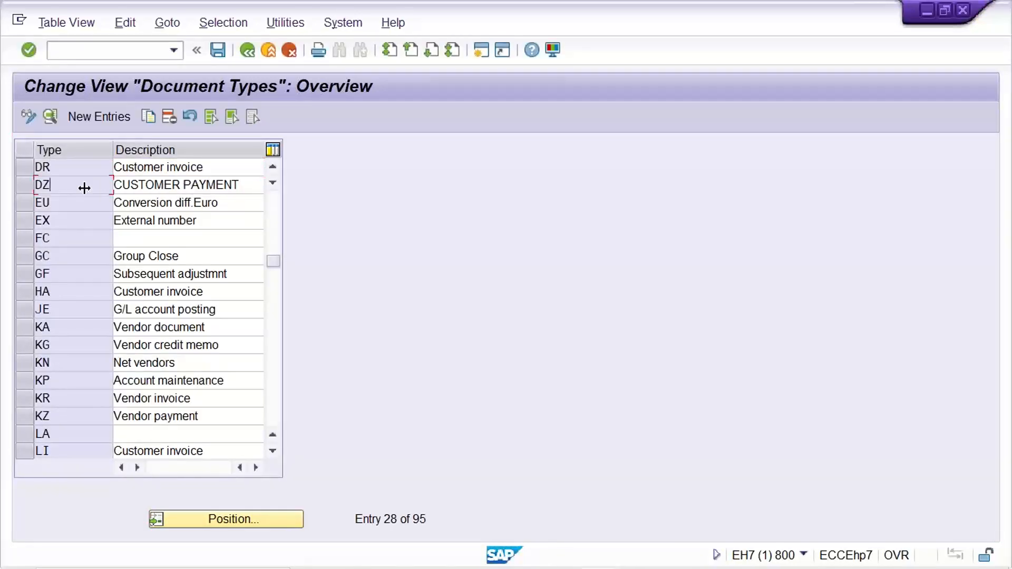
pyautogui.click(246, 187)
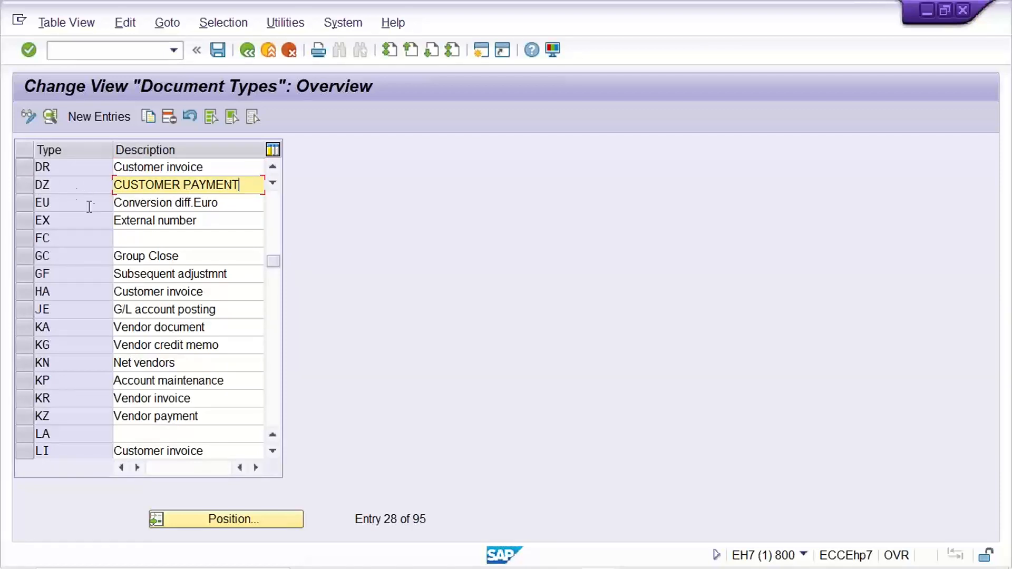
pyautogui.click(273, 167)
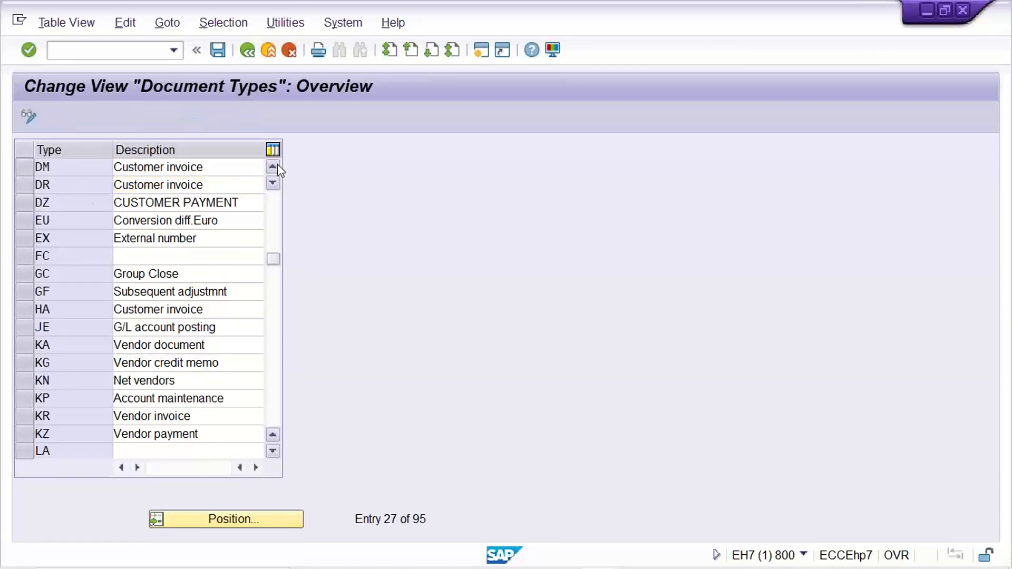
pyautogui.click(272, 167)
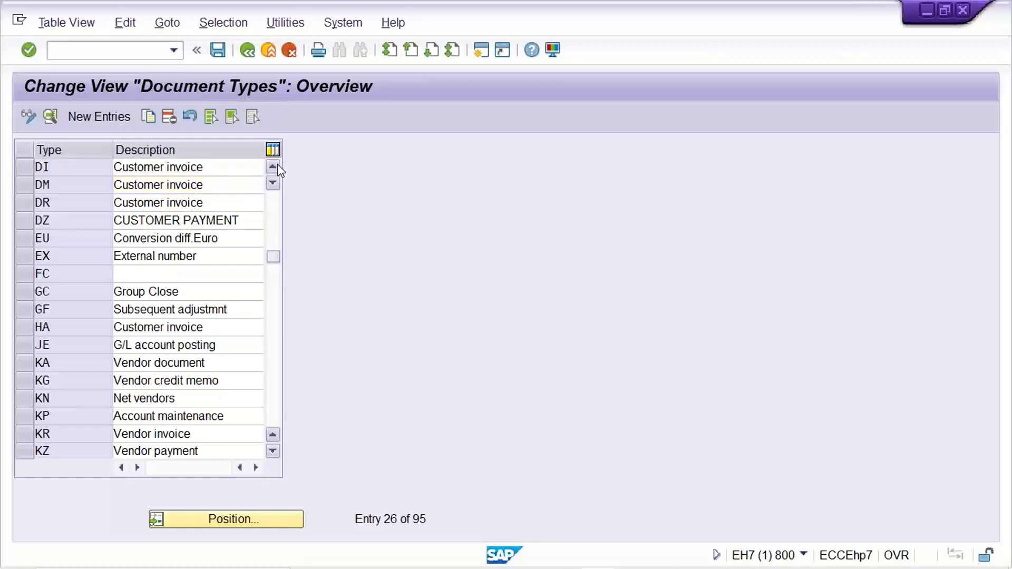
pyautogui.click(277, 165)
pyautogui.click(277, 166)
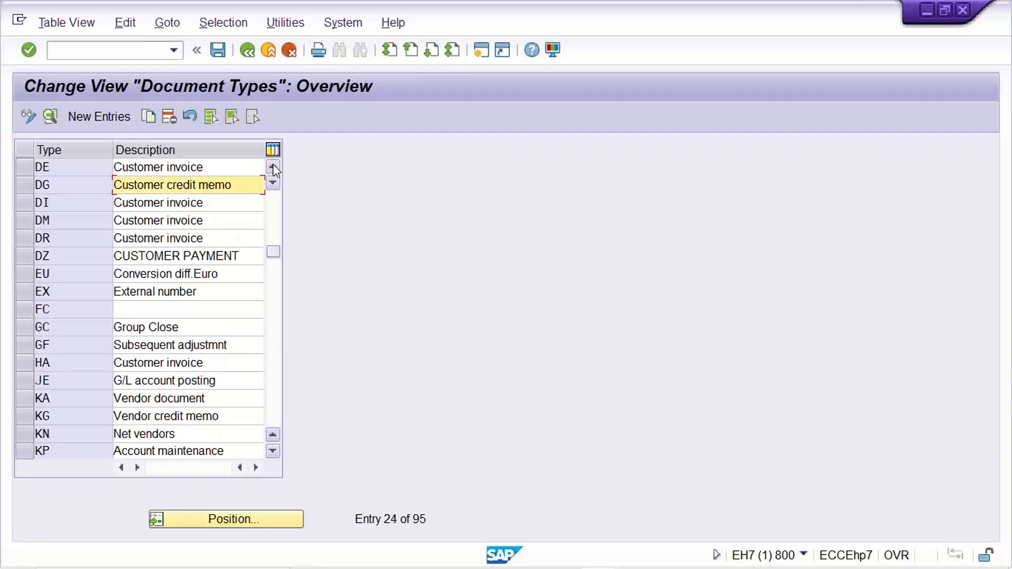
pyautogui.click(103, 180)
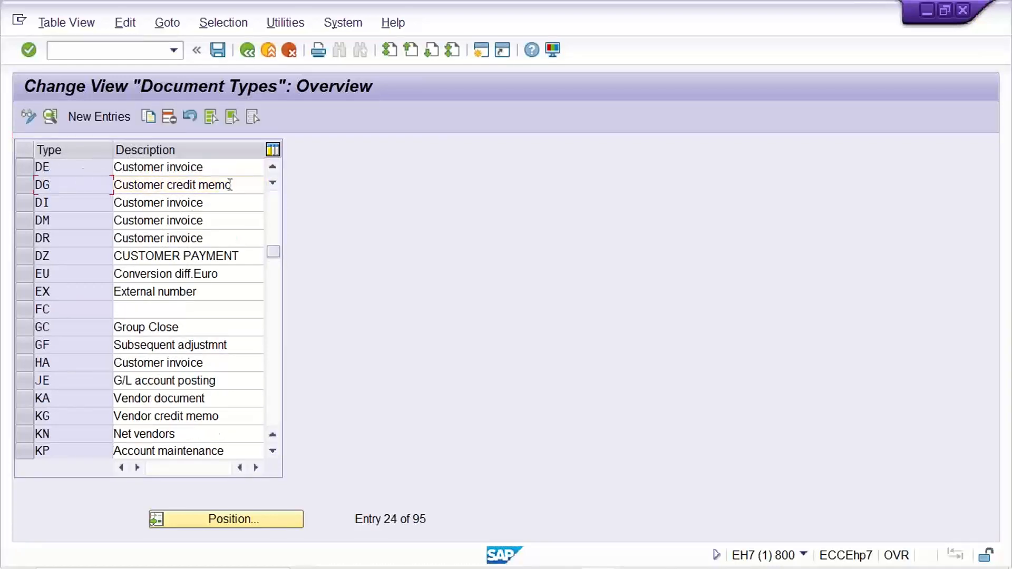
pyautogui.click(230, 185)
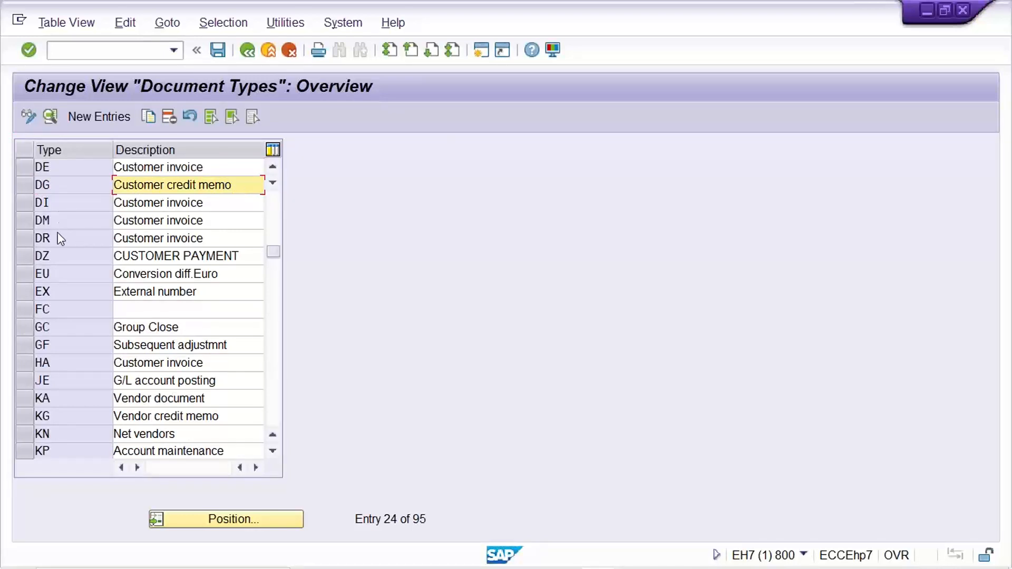
pyautogui.click(59, 204)
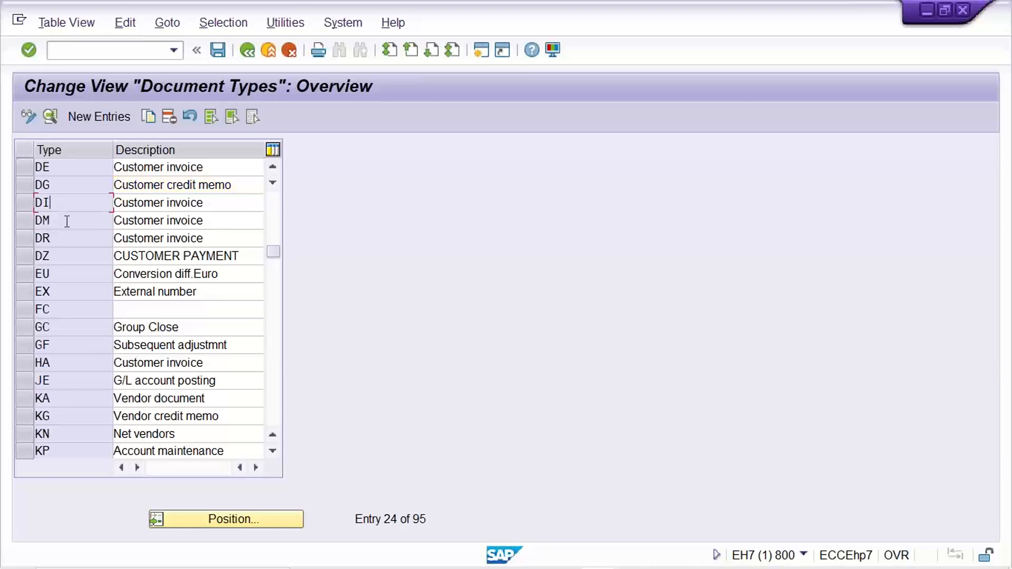
pyautogui.click(67, 220)
pyautogui.click(39, 237)
pyautogui.click(24, 237)
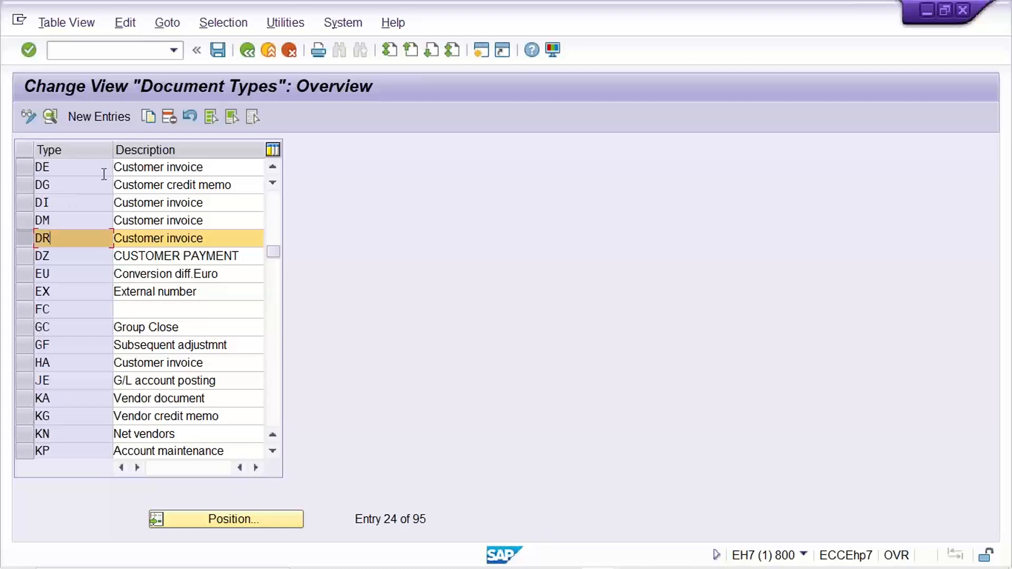
pyautogui.click(149, 117)
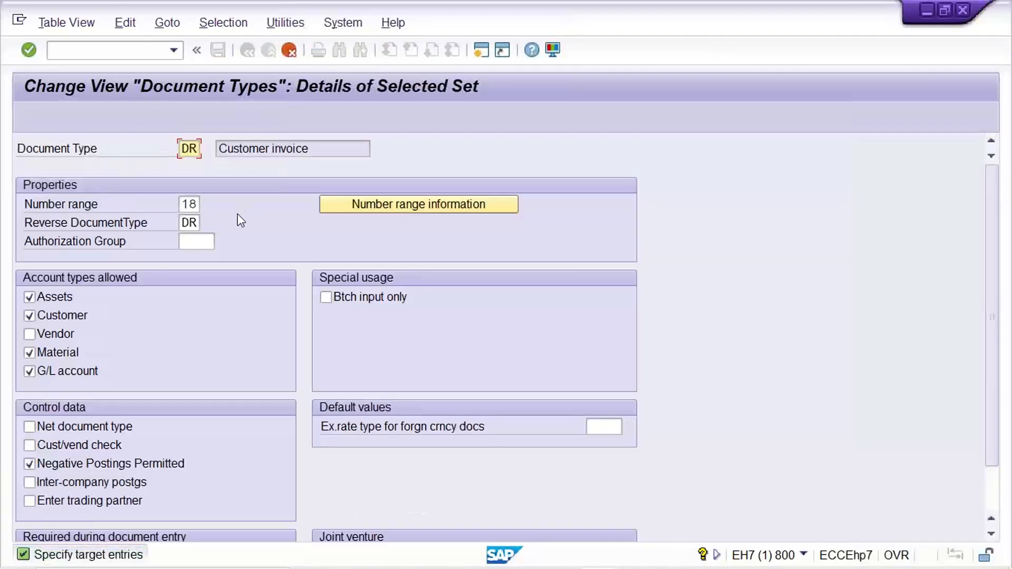
pyautogui.write('J')
pyautogui.press('Return')
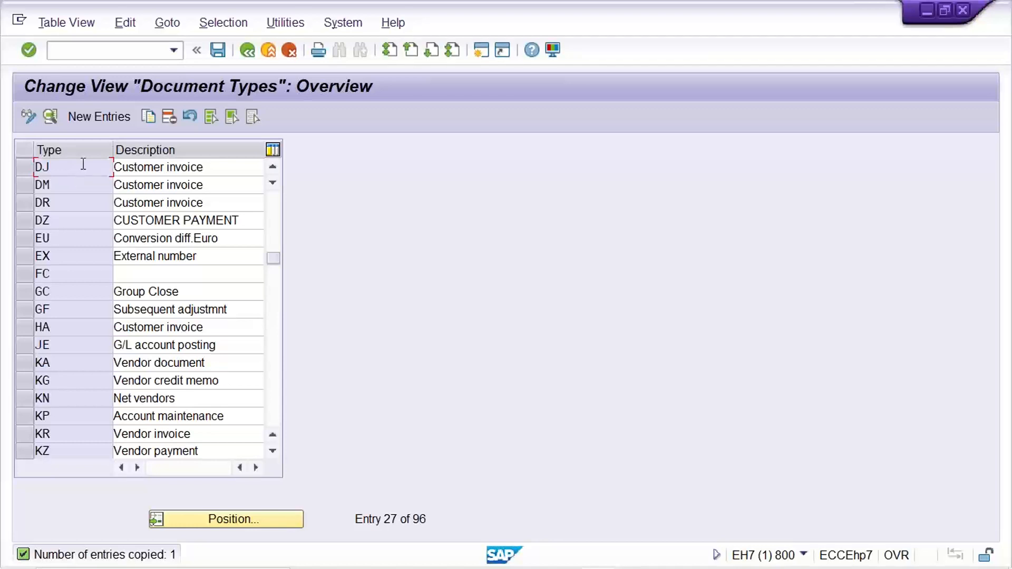
# Step: Open the DR document type details and display its number range intervals for company code TM22
pyautogui.click(80, 205)
pyautogui.doubleClick(80, 207)
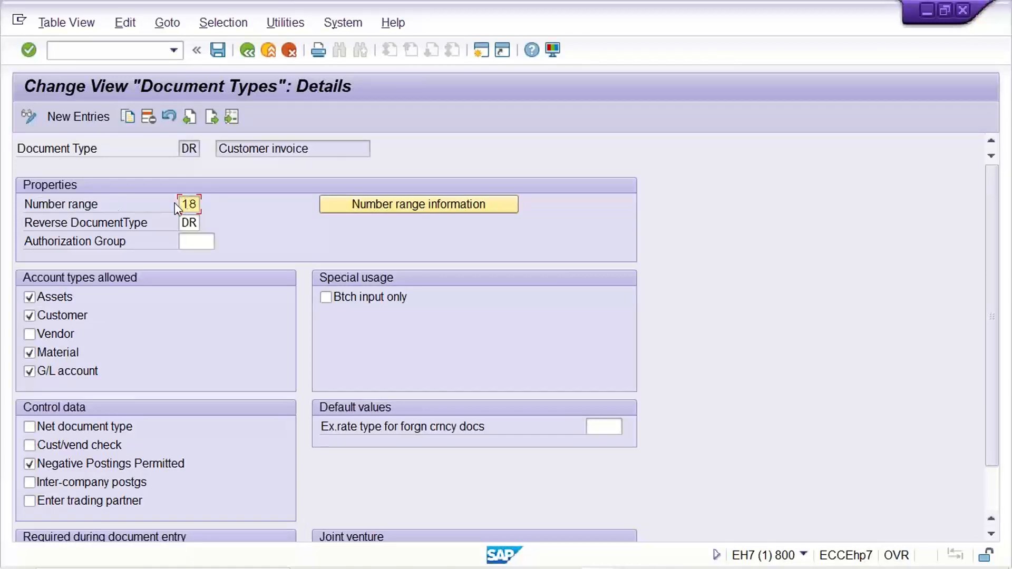
pyautogui.moveTo(181, 207); pyautogui.dragTo(244, 200)
pyautogui.click(396, 205)
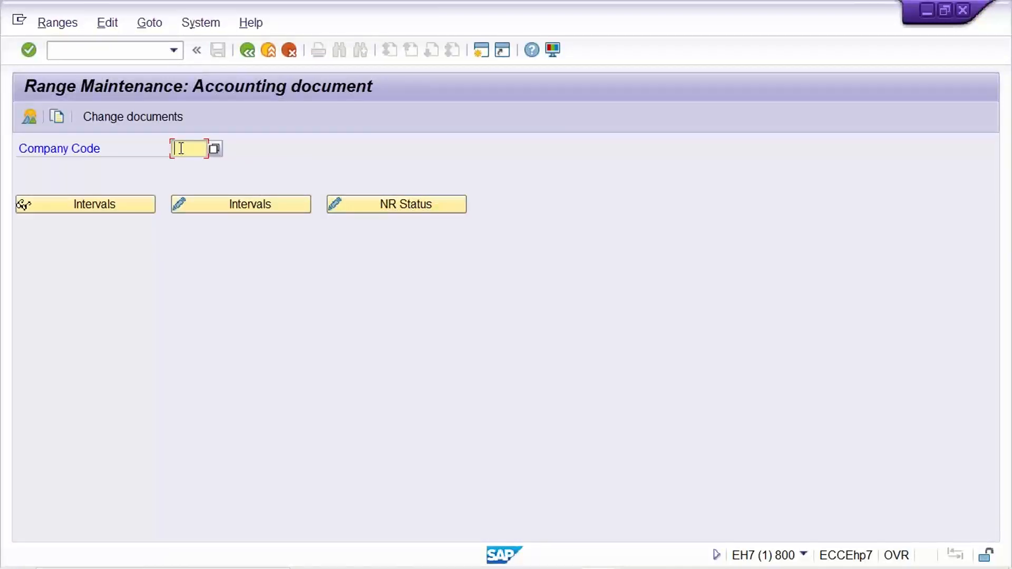
pyautogui.write('T')
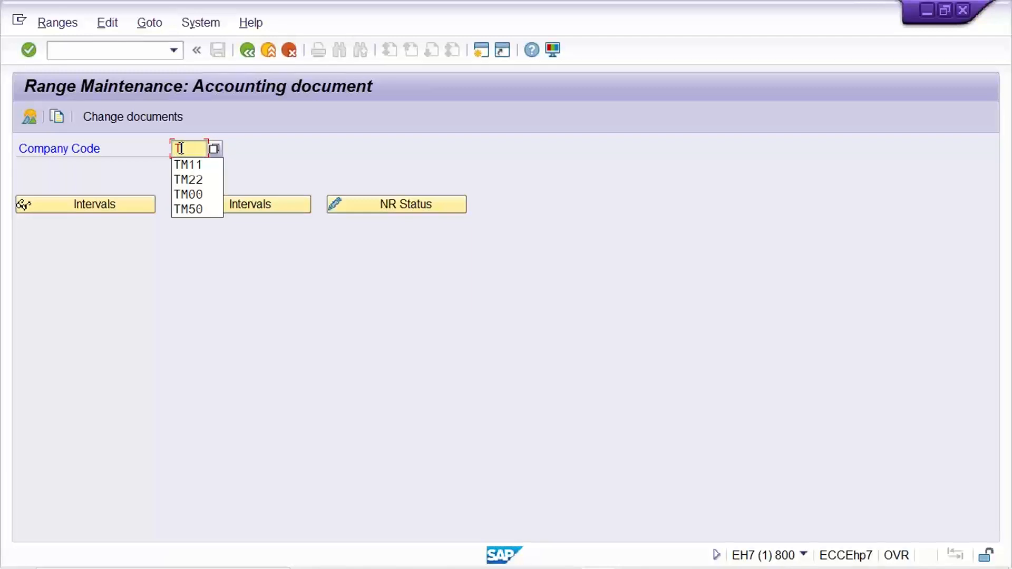
pyautogui.write('M22')
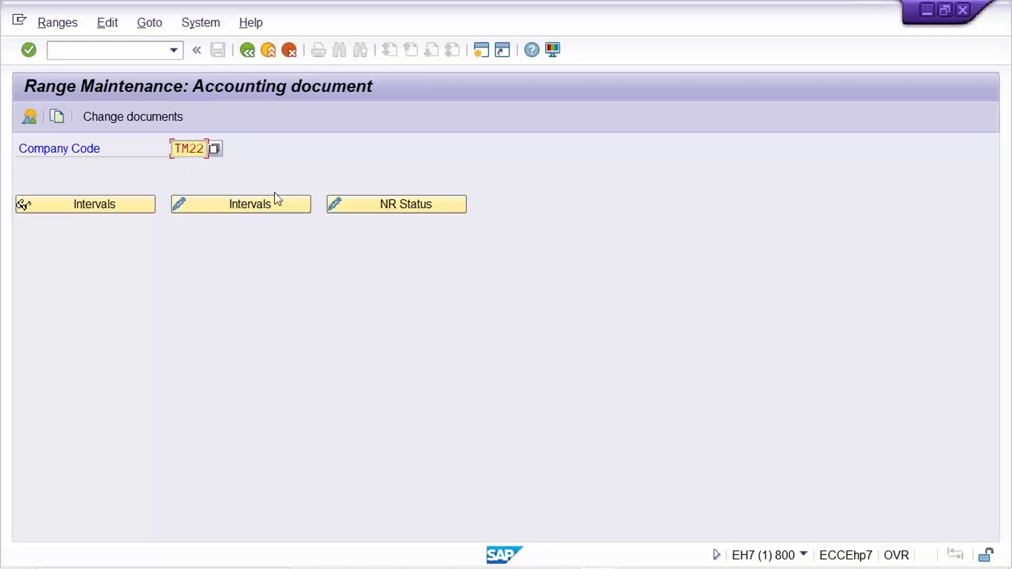
pyautogui.click(278, 200)
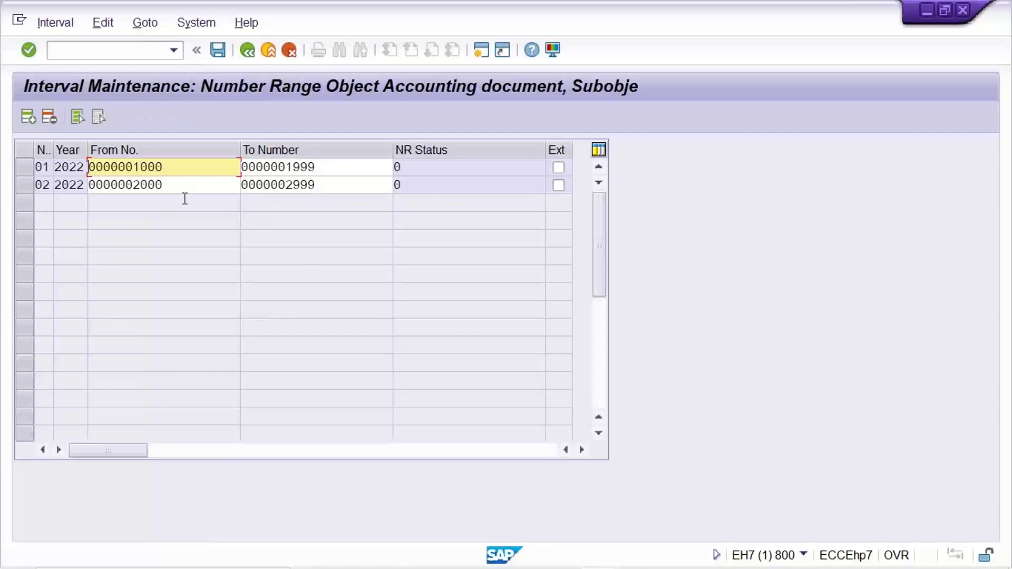
pyautogui.click(170, 185)
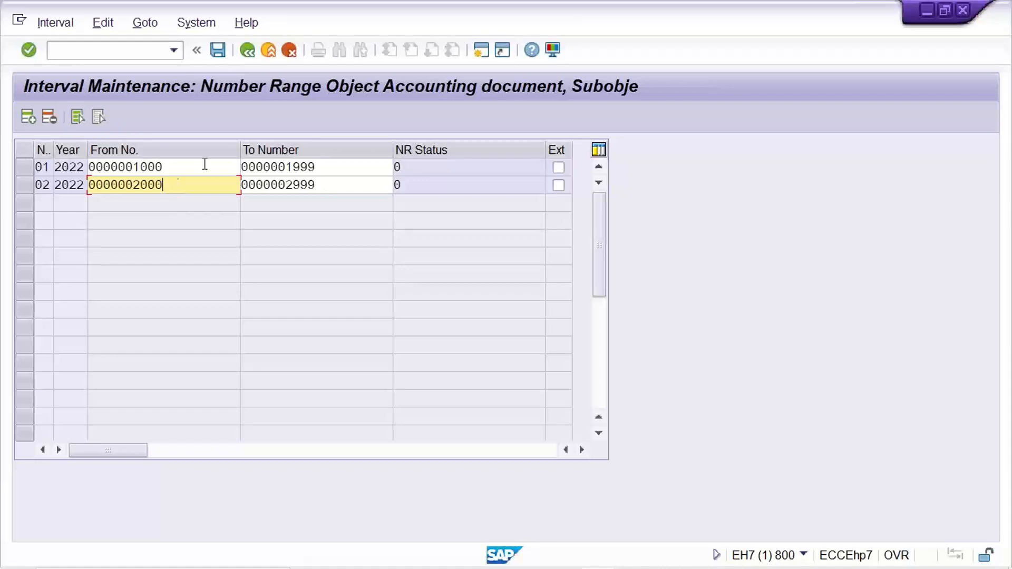
# Step: Open a new session and start transaction FB70 to enter a customer invoice
pyautogui.click(486, 55)
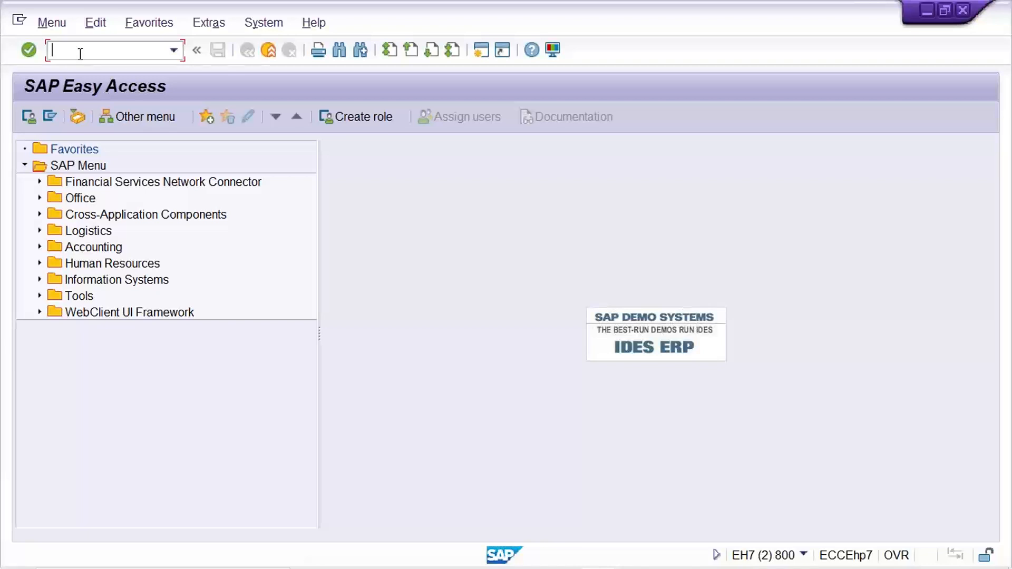
pyautogui.write('FB70')
pyautogui.press('Return')
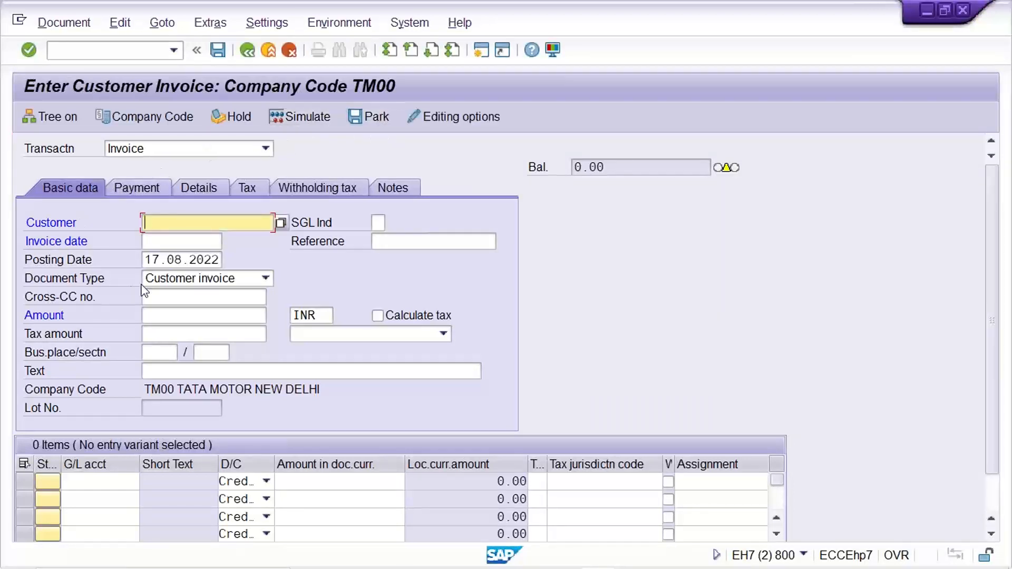
# Step: Set the editing option for document type to Display with short name and save the options
pyautogui.click(219, 284)
pyautogui.click(219, 285)
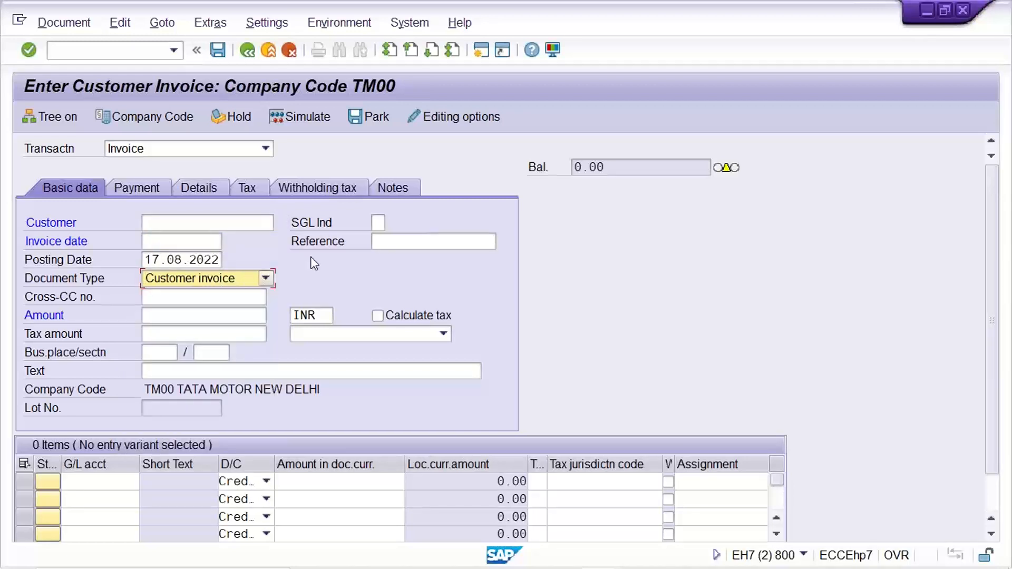
pyautogui.click(190, 274)
pyautogui.click(456, 114)
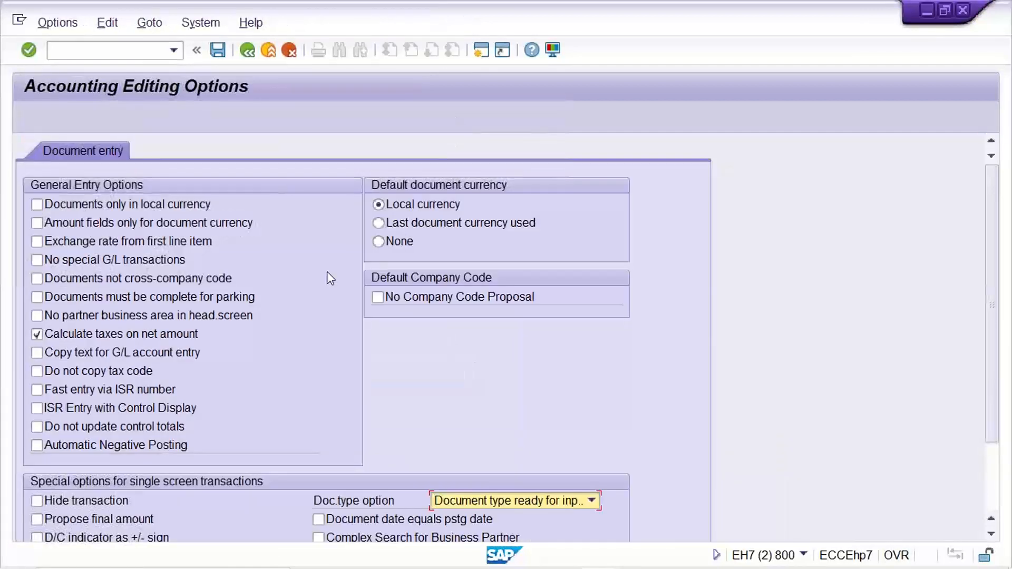
pyautogui.click(483, 504)
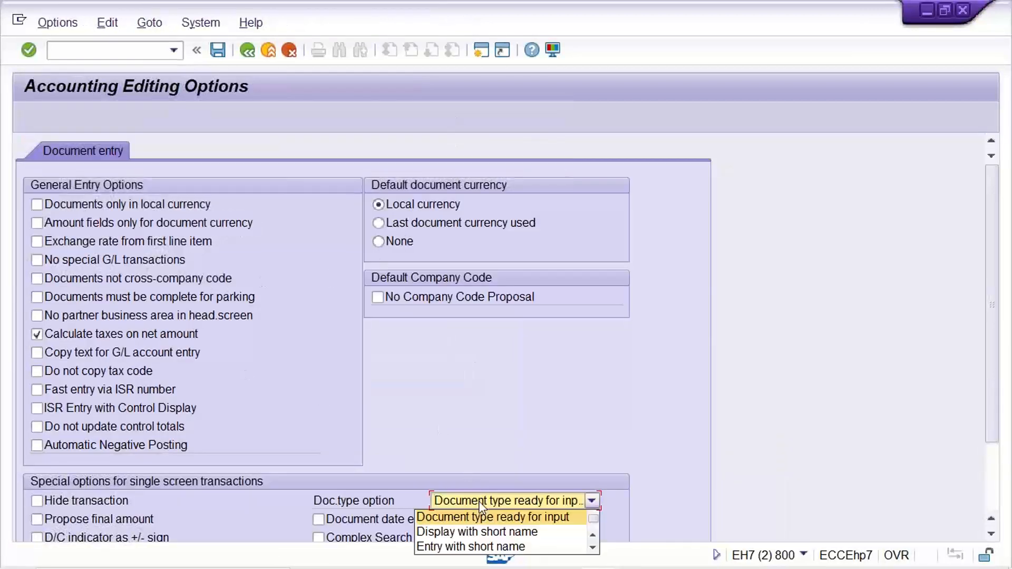
pyautogui.click(484, 535)
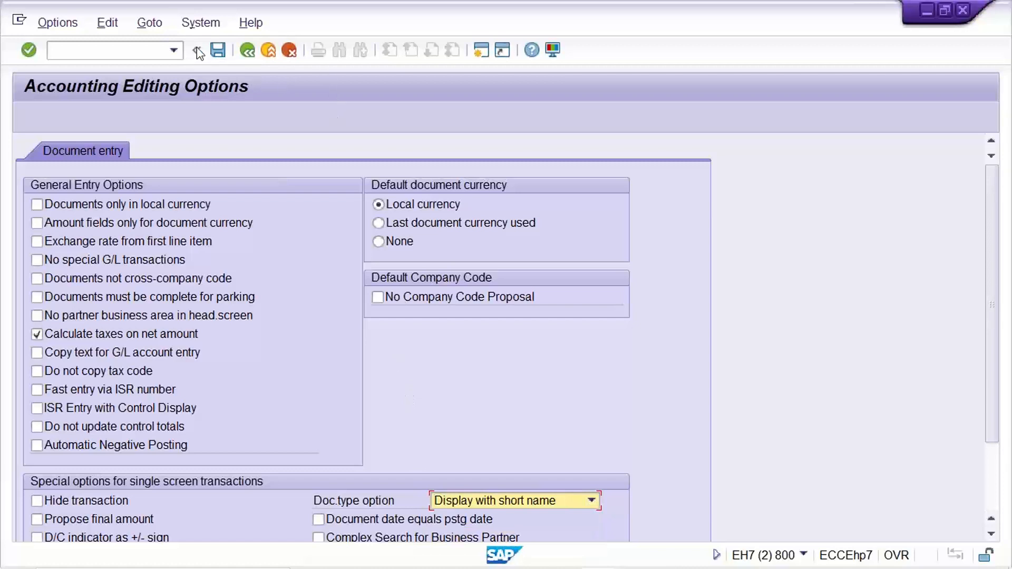
pyautogui.click(217, 51)
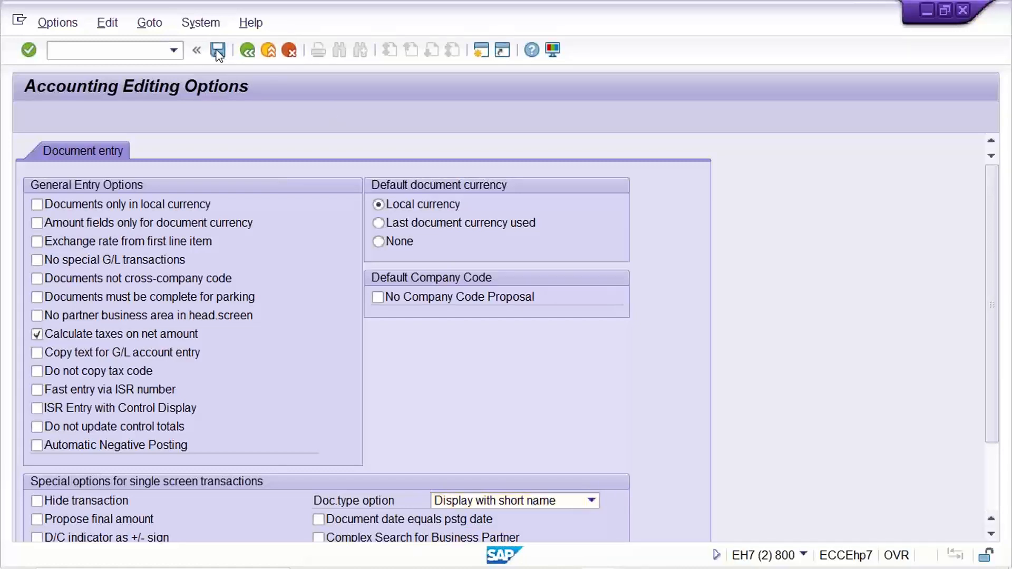
pyautogui.click(243, 55)
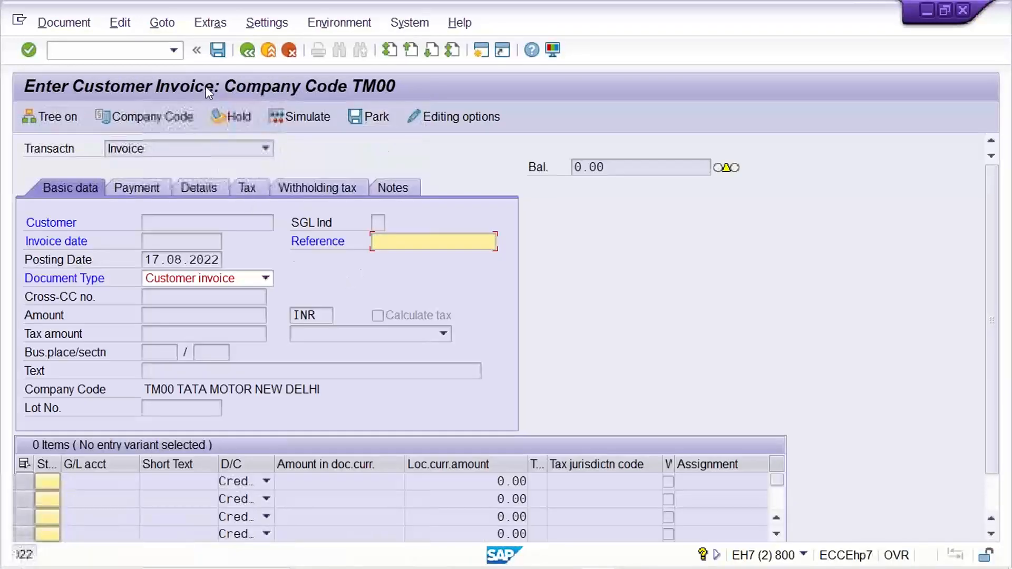
# Step: Restart transaction FB70 and review the document types offered in the Document Type list
pyautogui.click(173, 50)
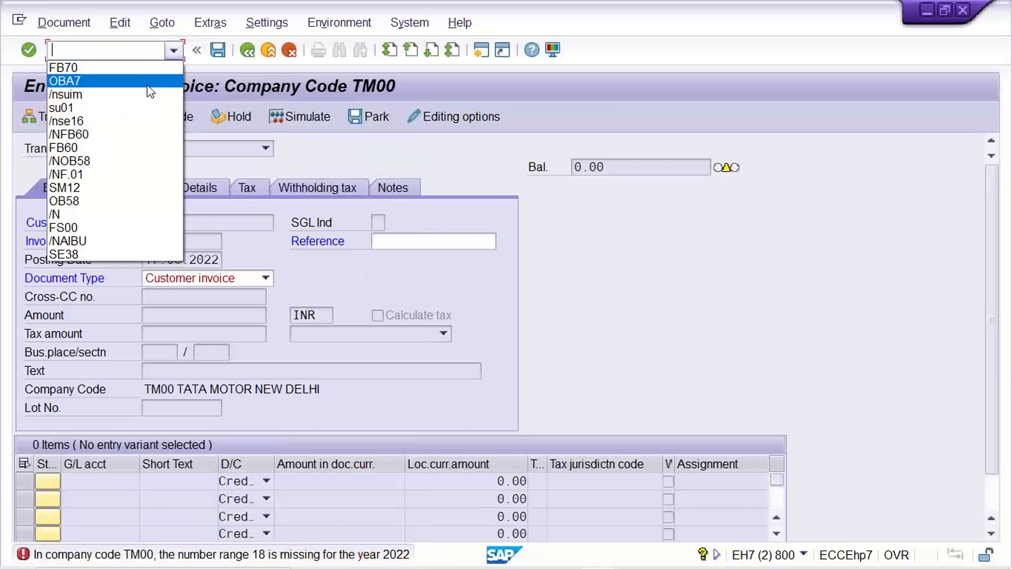
pyautogui.click(141, 66)
pyautogui.press('Home')
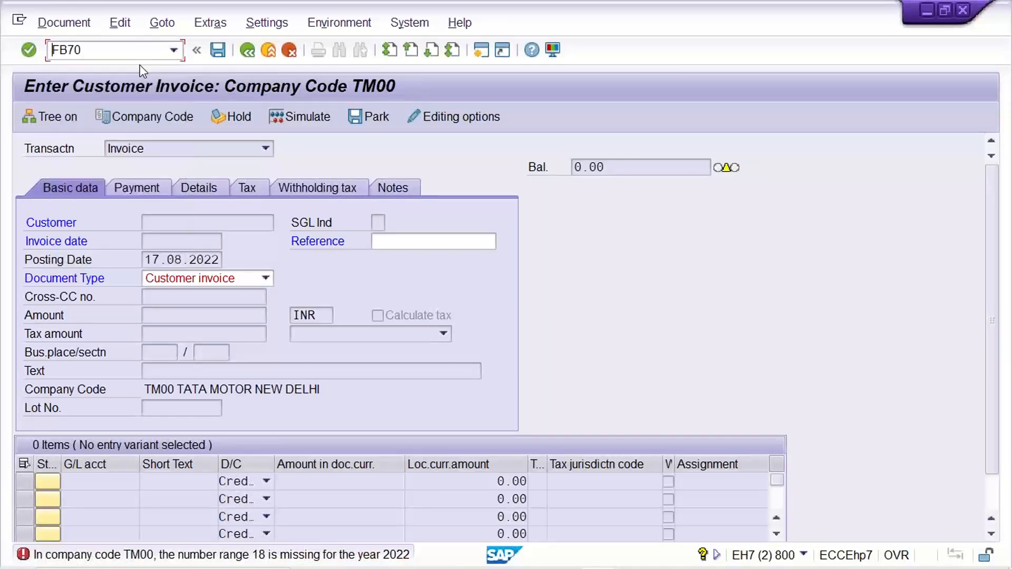
pyautogui.write('/M')
pyautogui.press('BackSpace')
pyautogui.write('N')
pyautogui.press('Return')
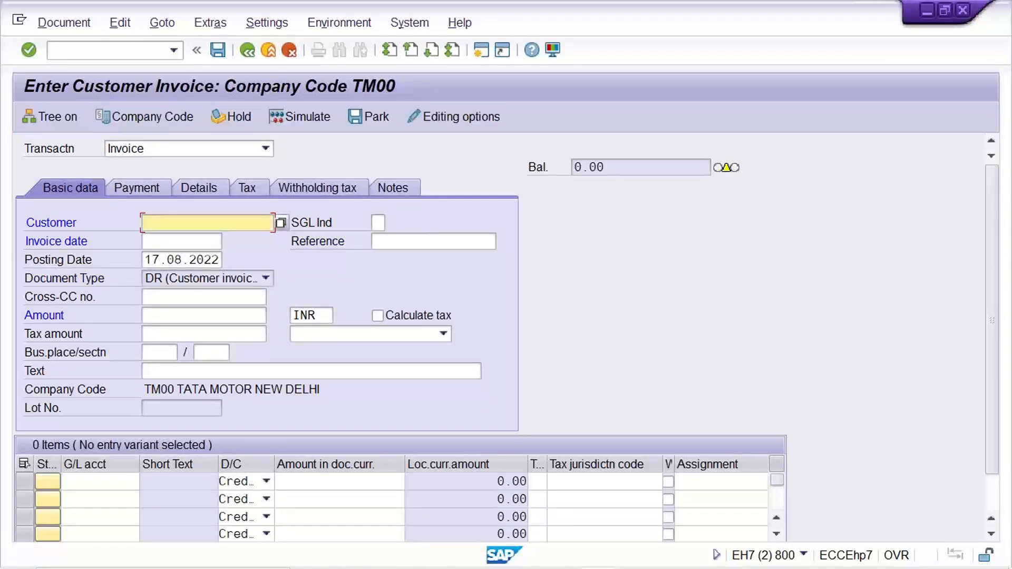
pyautogui.click(162, 281)
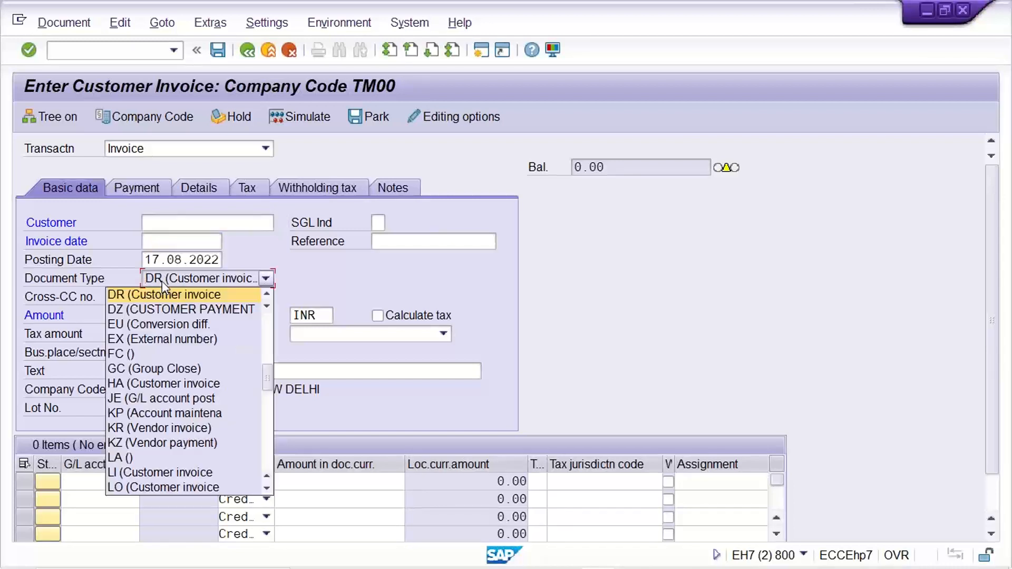
pyautogui.click(162, 281)
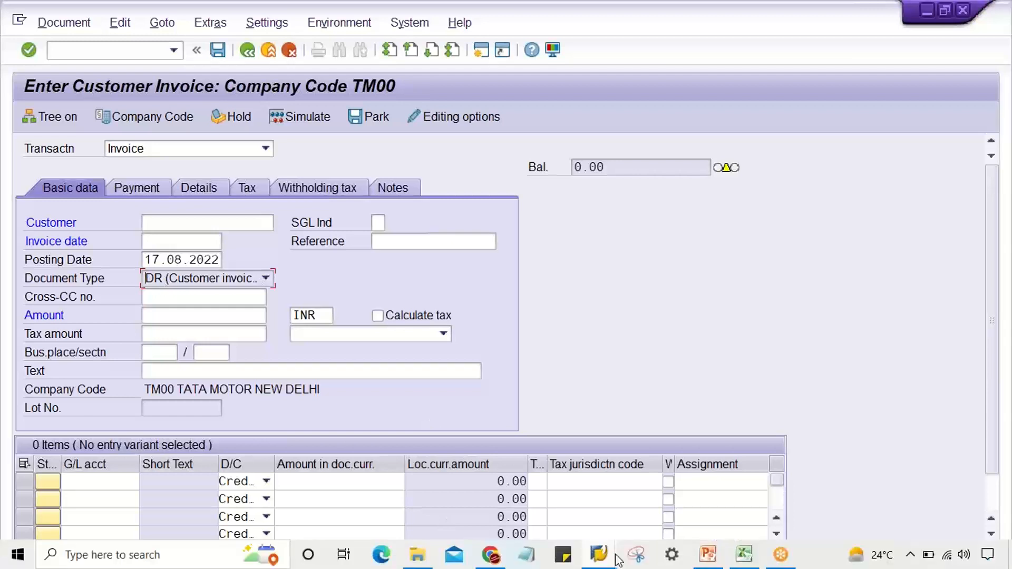
# Step: Switch back to the first session and reopen the number range information for document type DR
pyautogui.moveTo(599, 562)
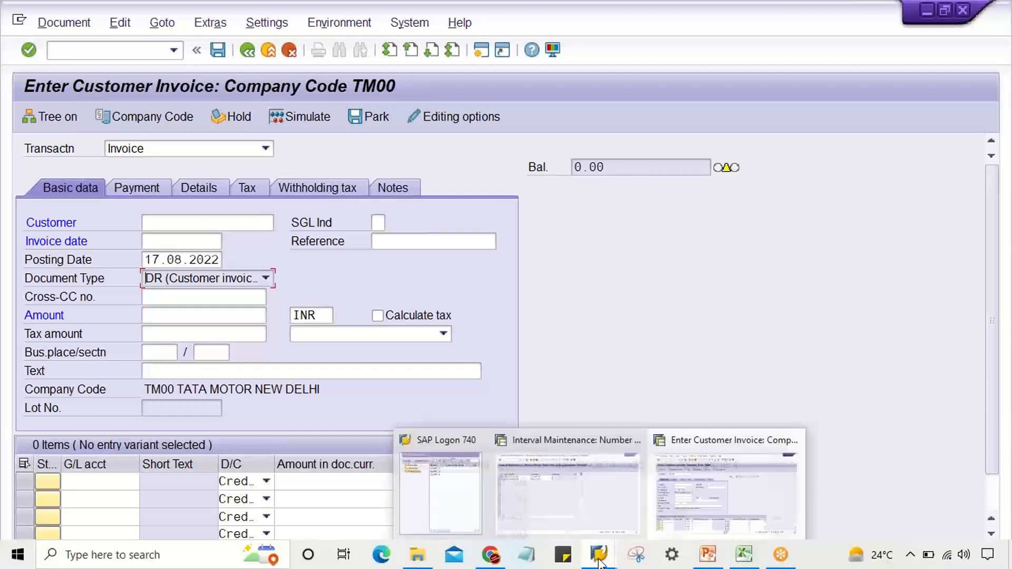
pyautogui.click(605, 501)
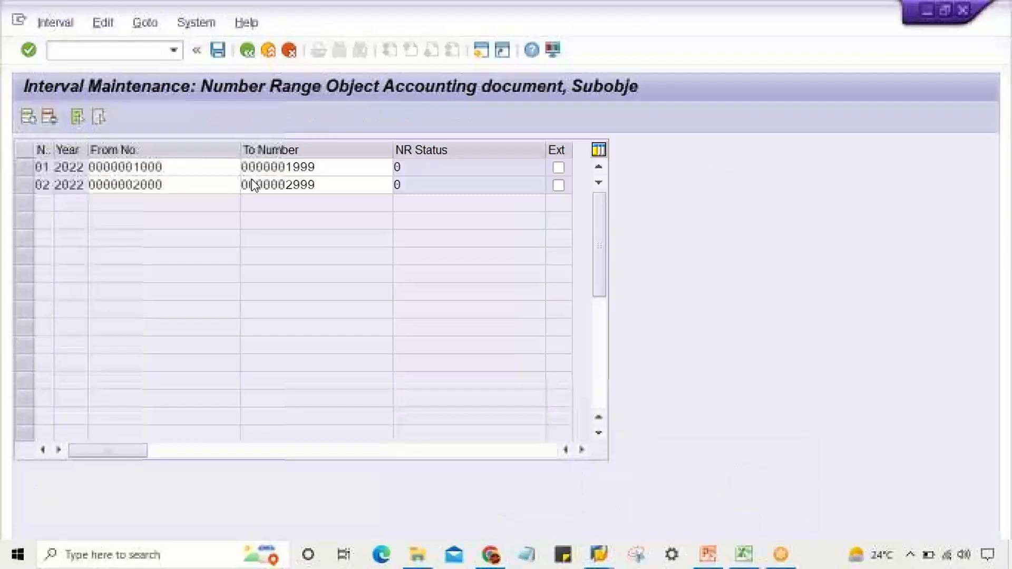
pyautogui.click(247, 50)
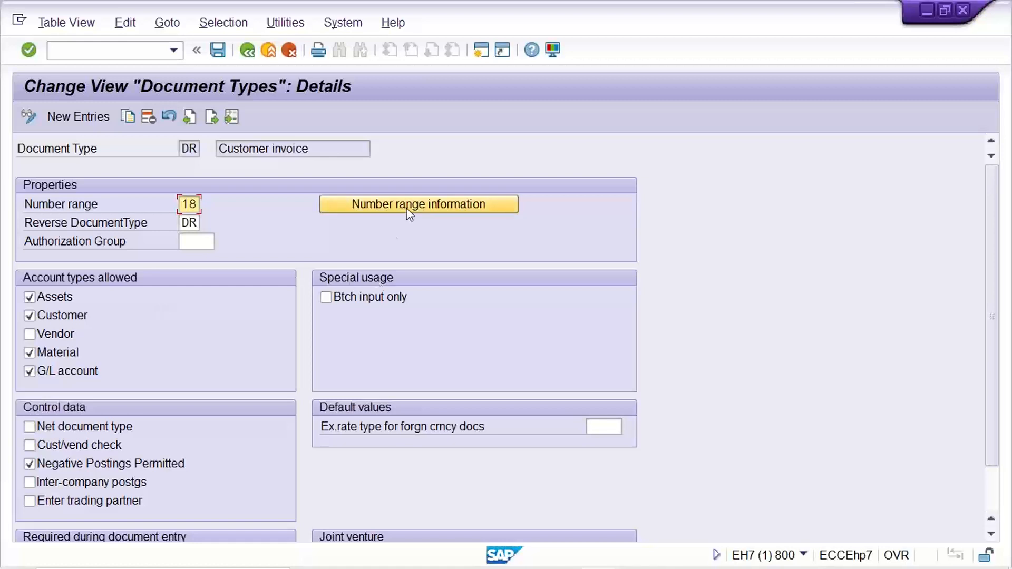
pyautogui.click(369, 205)
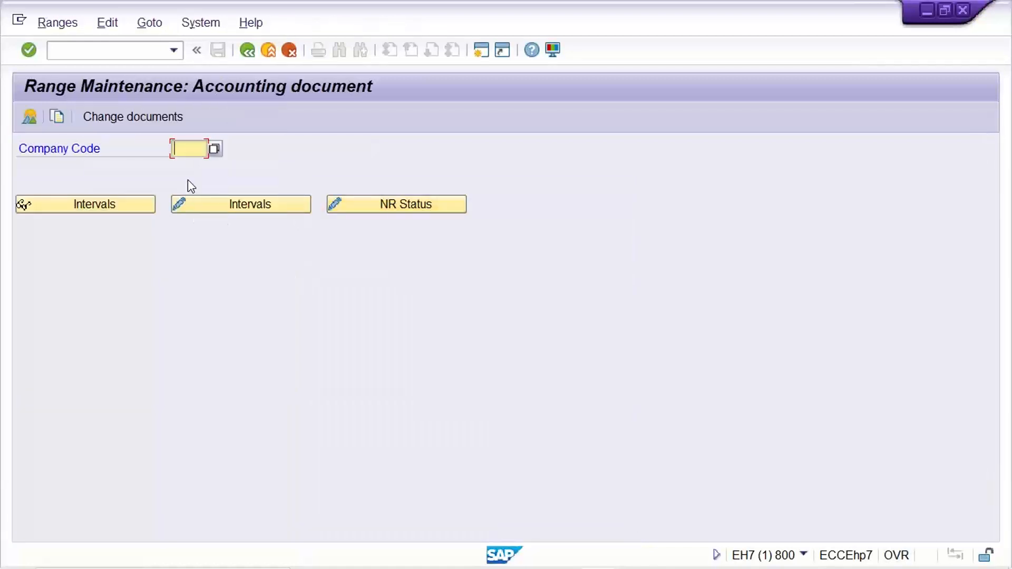
# Step: Display the accounting document number range intervals for company code TM22
pyautogui.press('Down')
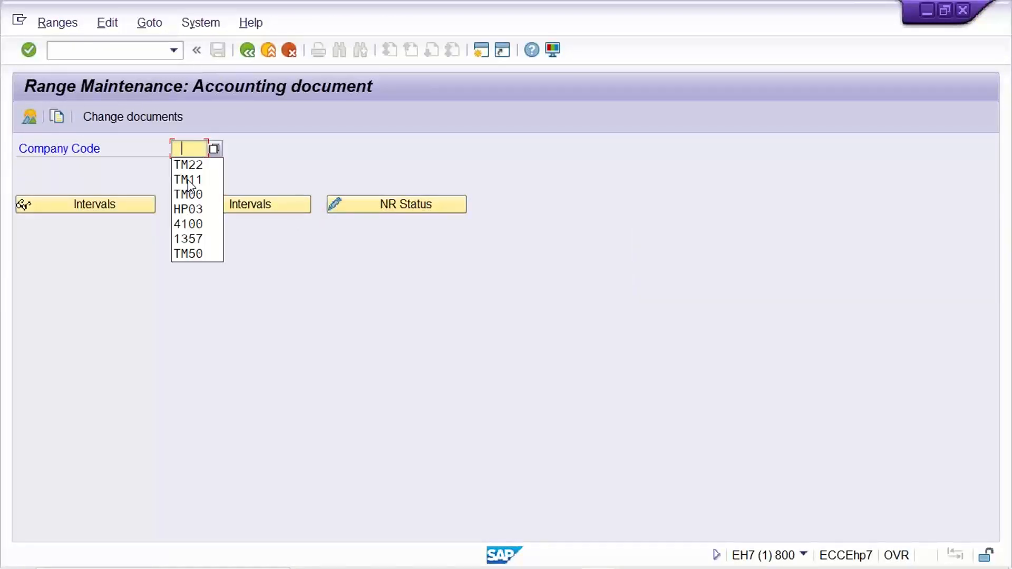
pyautogui.press('Down')
pyautogui.press('Return')
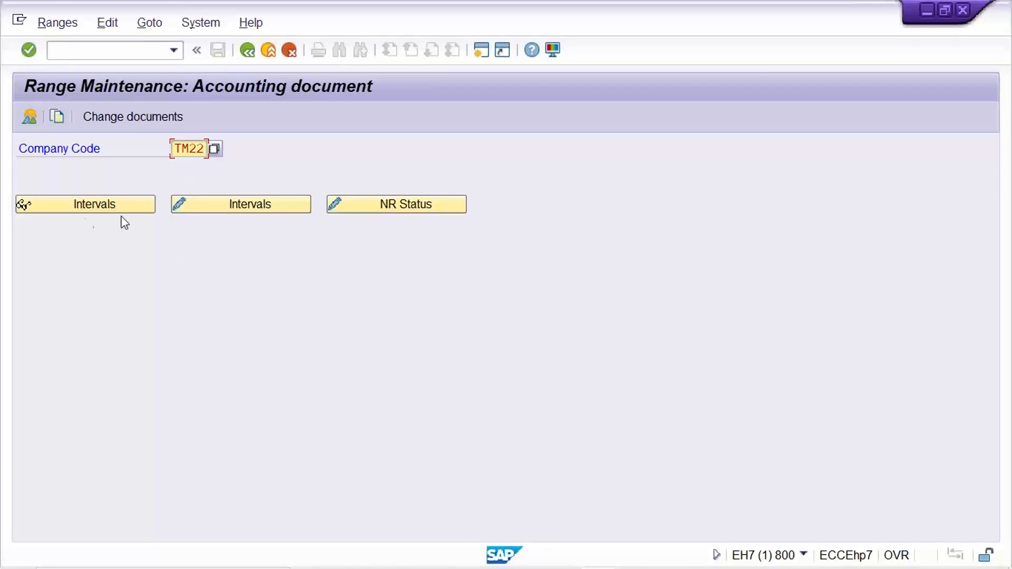
pyautogui.click(80, 204)
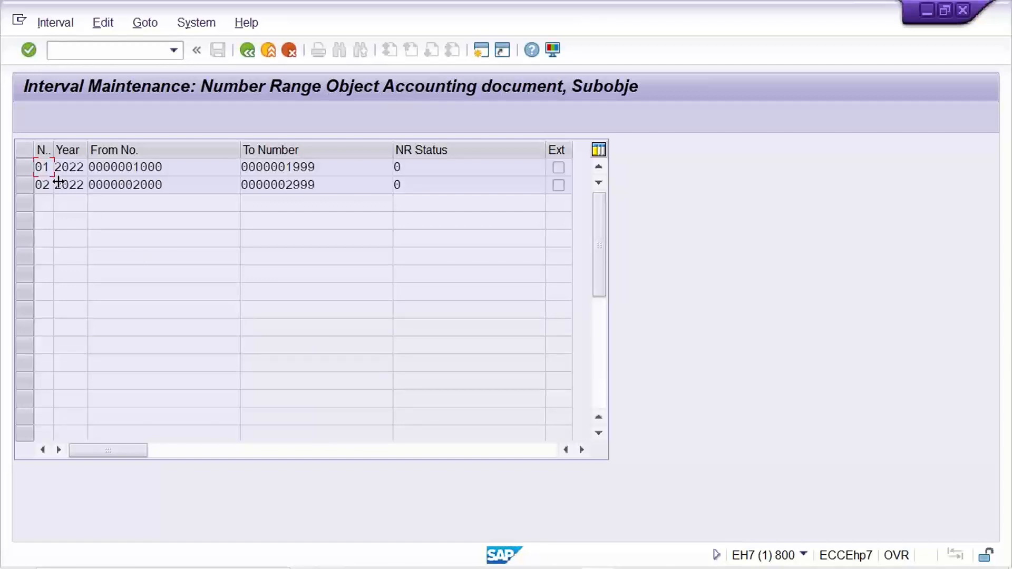
pyautogui.click(156, 169)
pyautogui.press('Tab')
# Step: Return to the details of document type DR and set its number range to 01
pyautogui.click(247, 50)
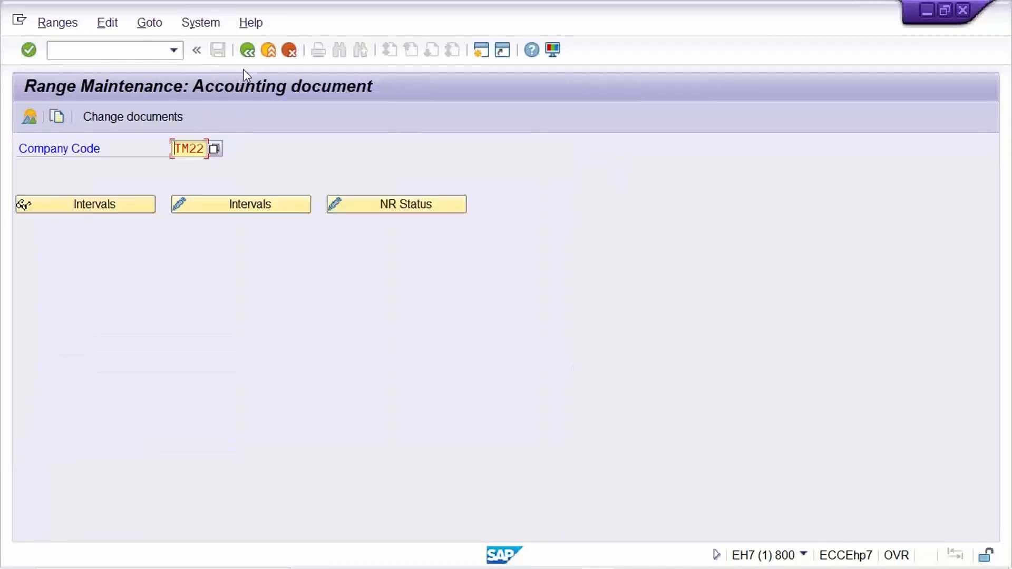
pyautogui.click(248, 50)
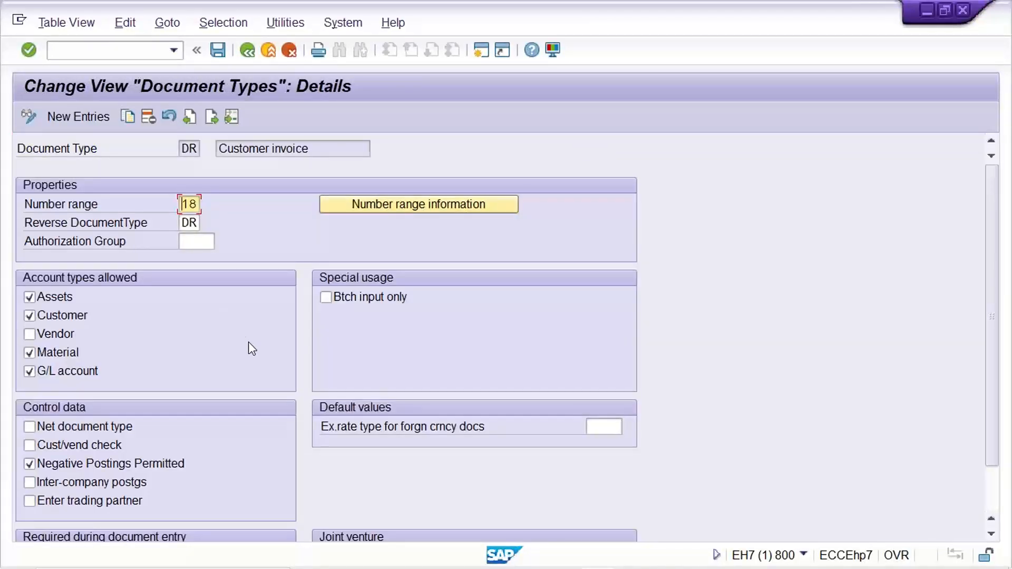
pyautogui.write('01')
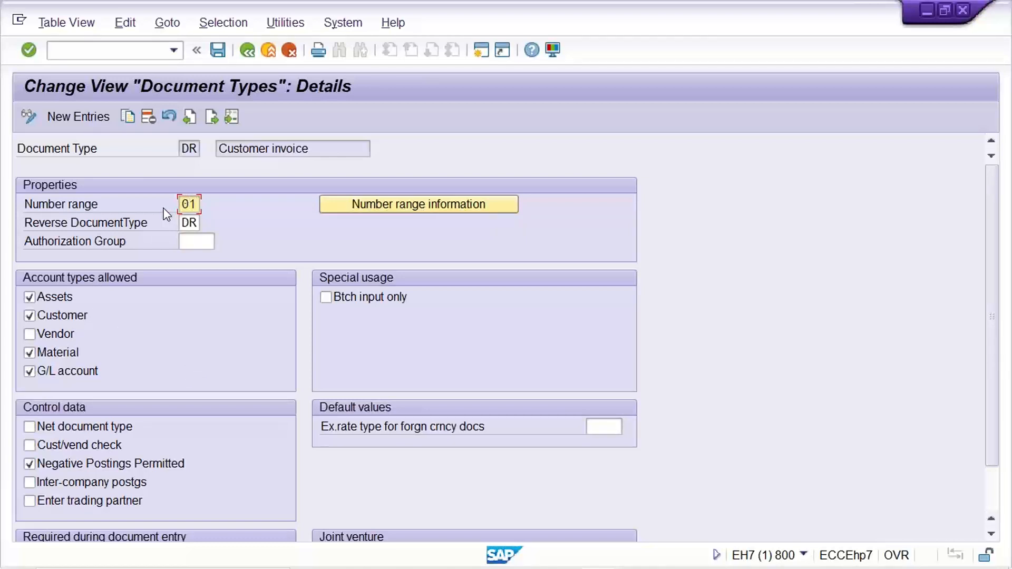
# Step: Make Reference number and Document header text required during entry for document type DR
pyautogui.click(187, 223)
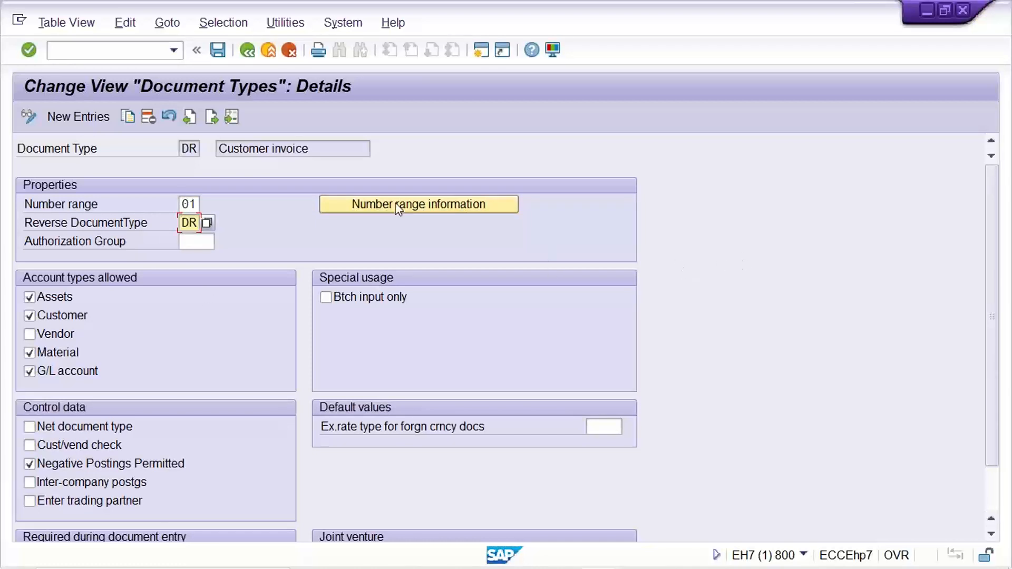
pyautogui.moveTo(182, 204); pyautogui.dragTo(218, 210)
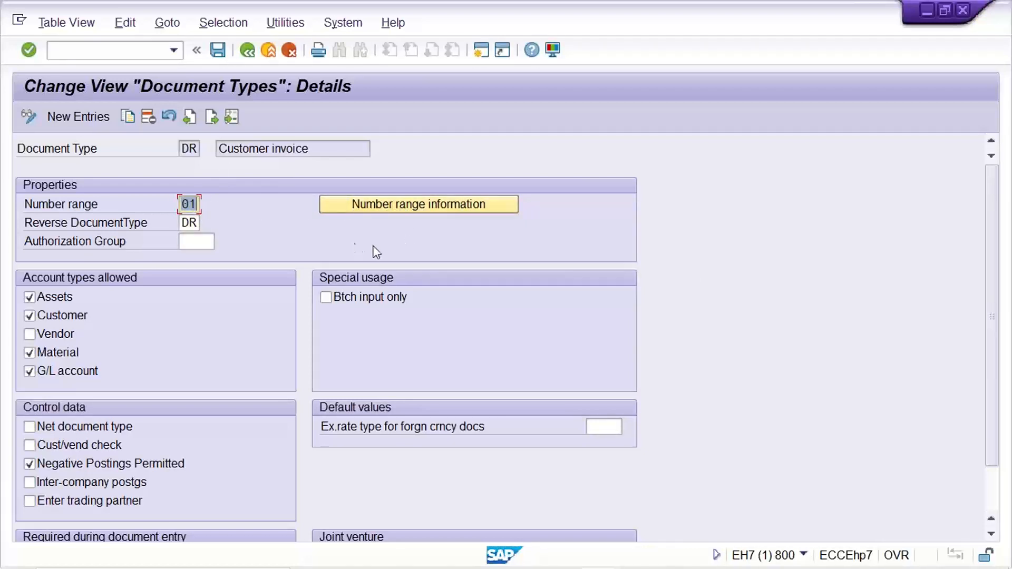
pyautogui.moveTo(994, 179); pyautogui.dragTo(997, 283)
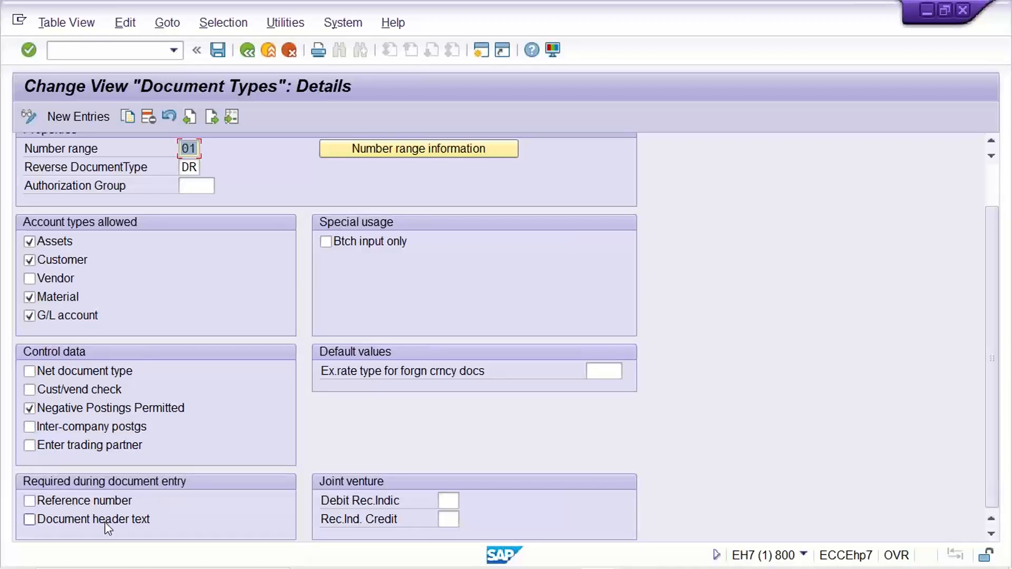
pyautogui.click(45, 504)
pyautogui.click(45, 519)
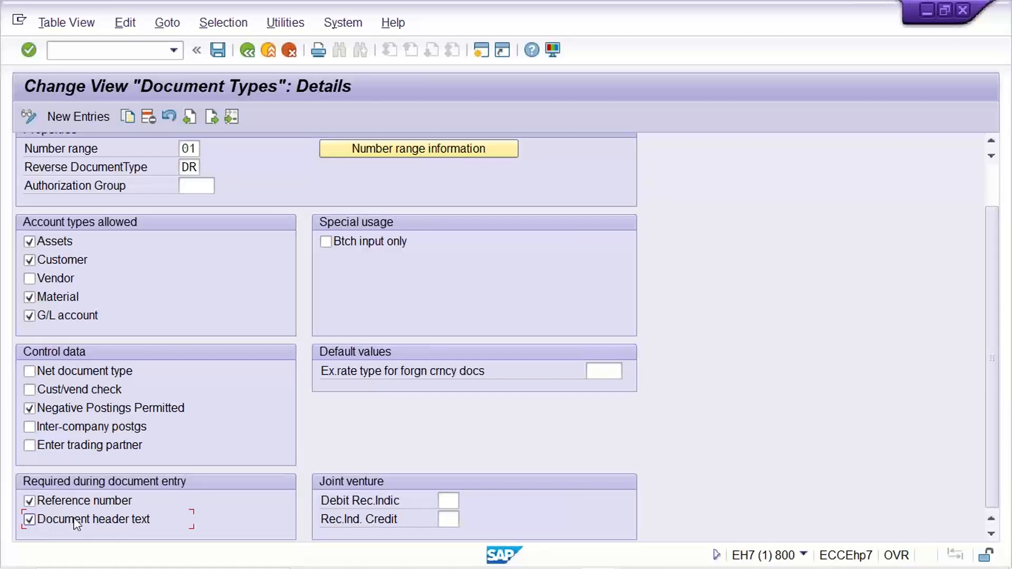
# Step: Switch to the second session and start transaction FB50
pyautogui.moveTo(495, 561)
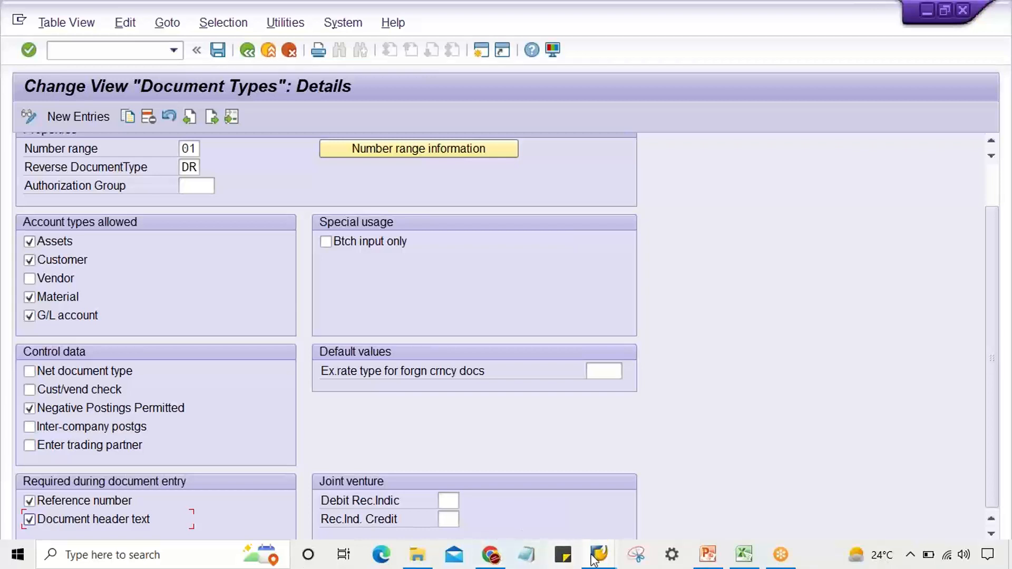
pyautogui.moveTo(598, 555)
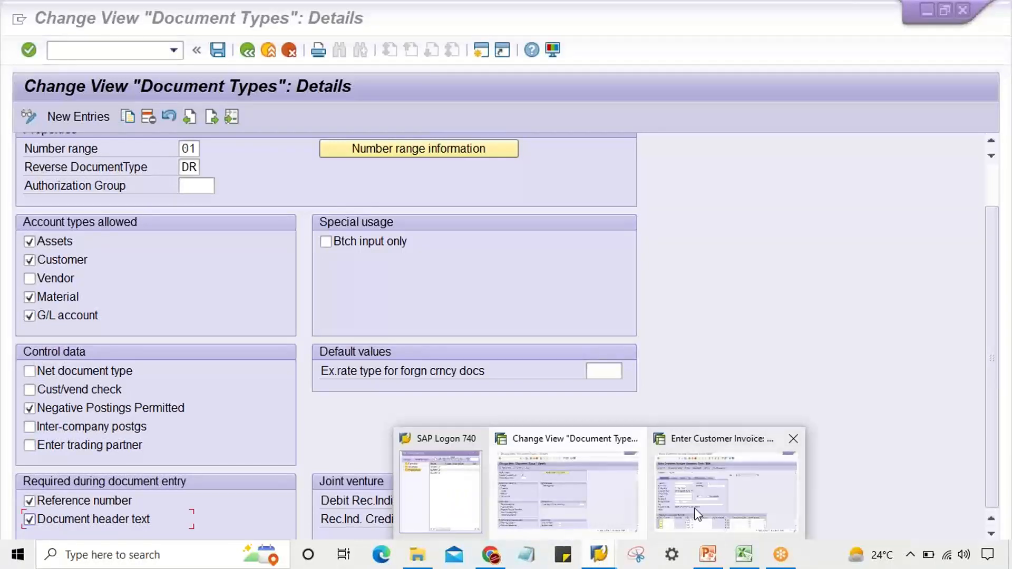
pyautogui.click(699, 514)
pyautogui.click(419, 242)
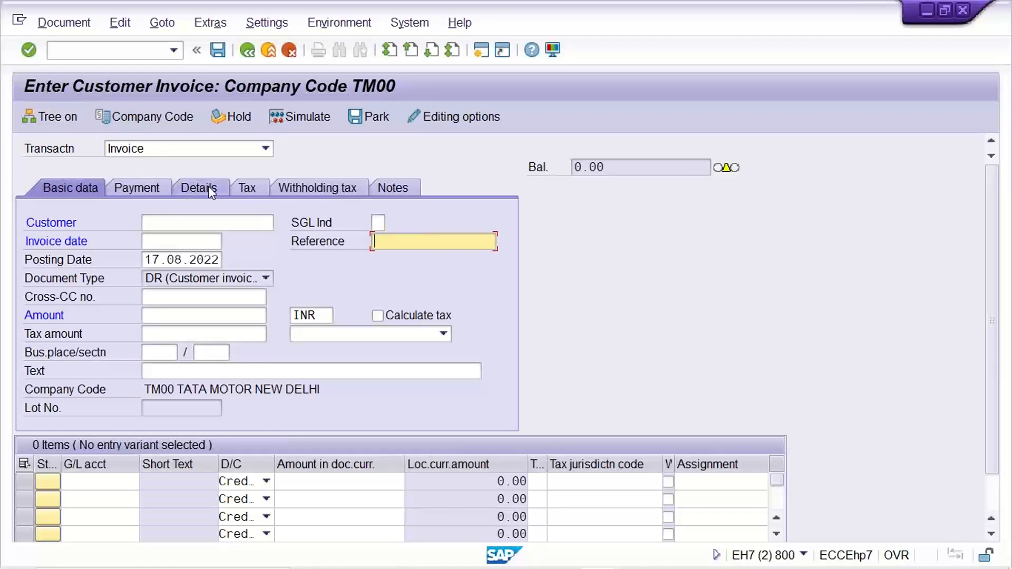
pyautogui.click(124, 49)
pyautogui.write('/NF')
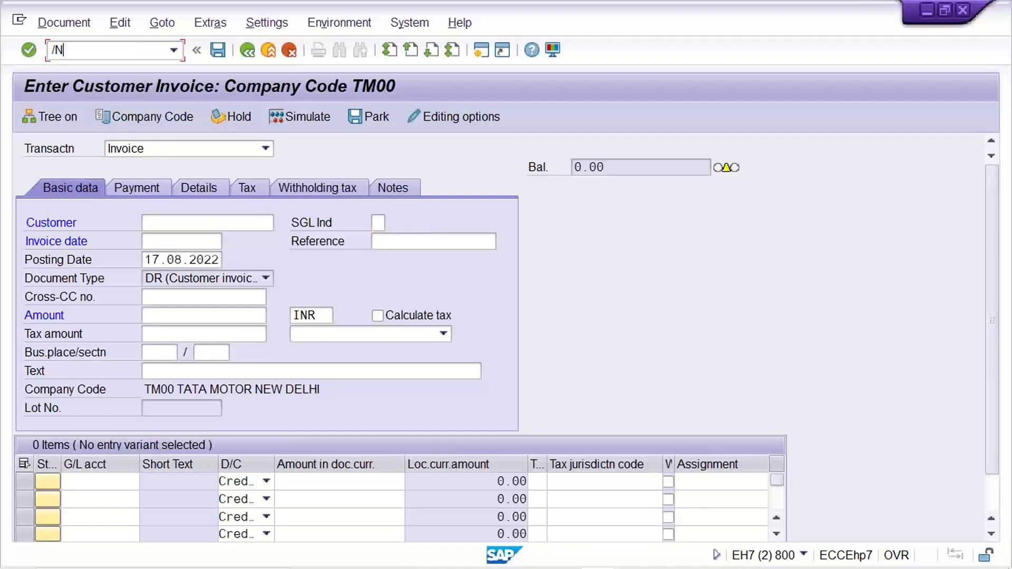
pyautogui.write('B50')
pyautogui.press('Return')
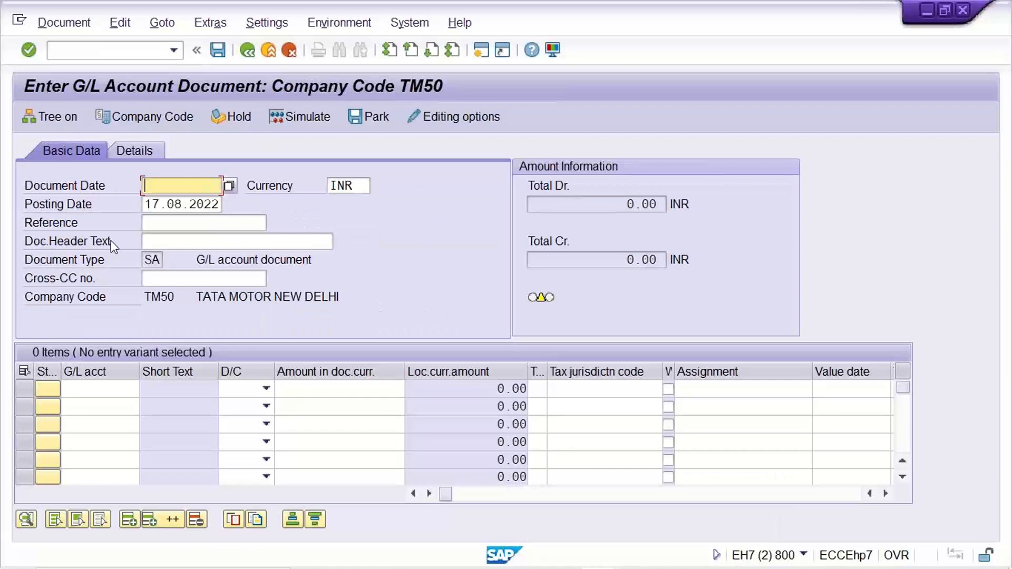
# Step: Start transaction F-02 for G/L account posting
pyautogui.click(154, 240)
pyautogui.hotkey('shift', 'Tab')
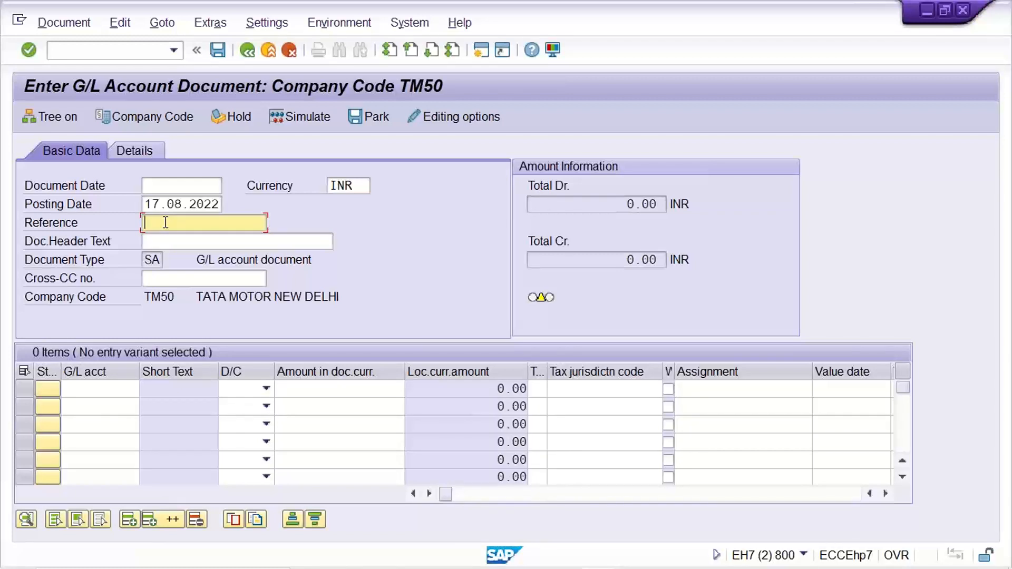
pyautogui.click(64, 51)
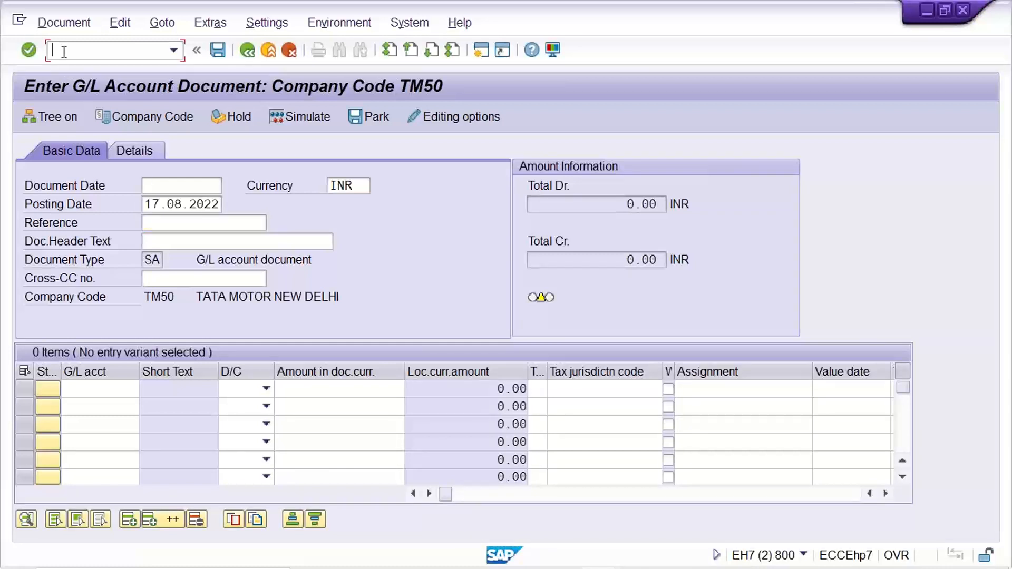
pyautogui.write('/NF-02')
pyautogui.press('Return')
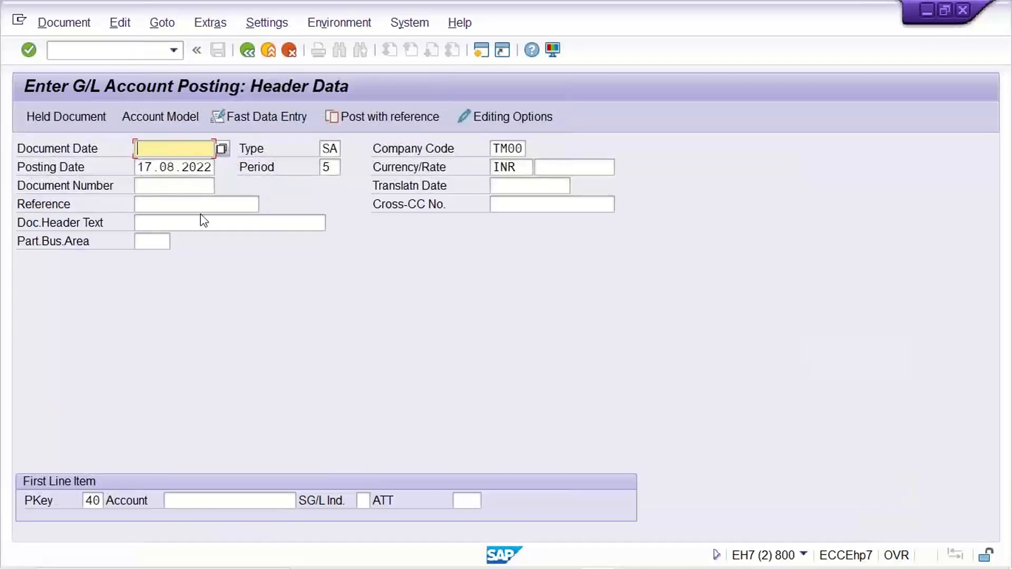
# Step: Examine the Reference, Doc.Header Text and document type fields in the F-02 header
pyautogui.click(157, 202)
pyautogui.click(175, 222)
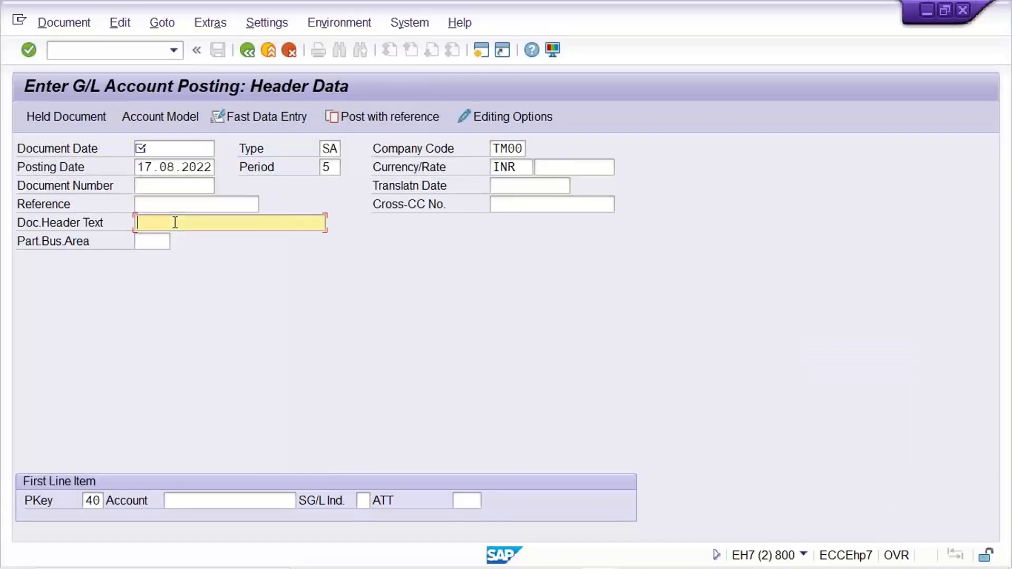
pyautogui.click(168, 205)
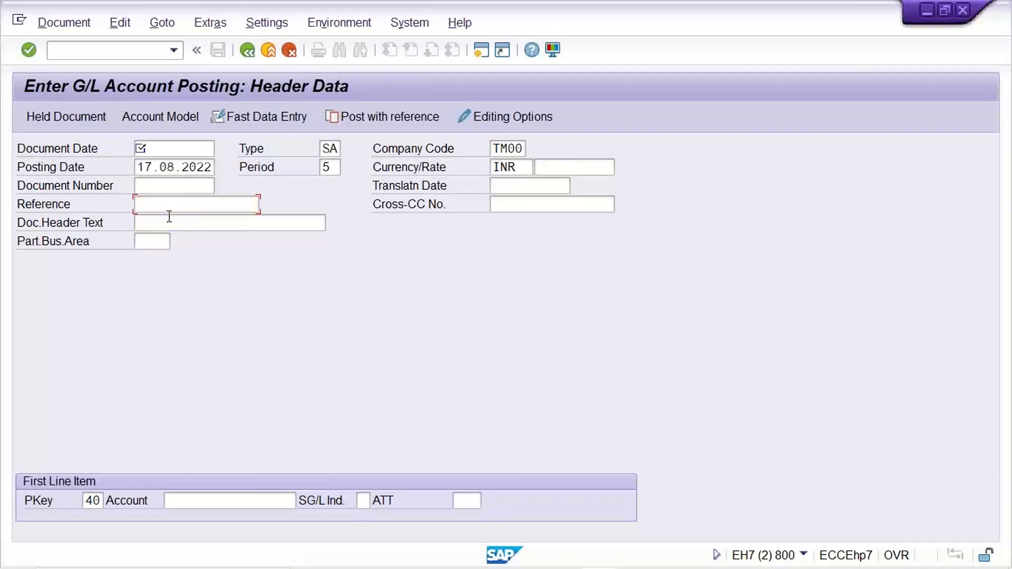
pyautogui.click(172, 205)
pyautogui.click(170, 224)
pyautogui.click(172, 208)
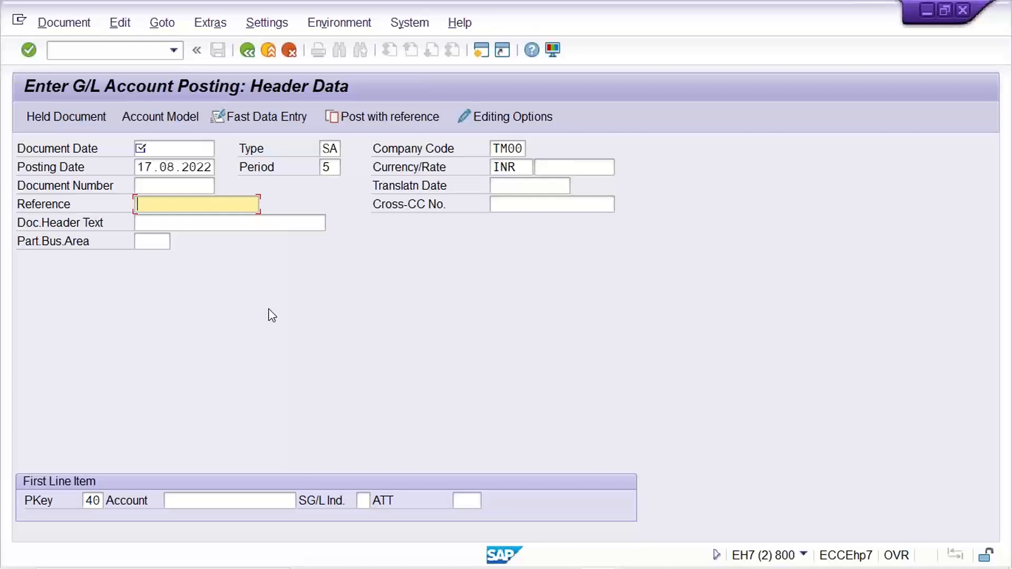
pyautogui.click(214, 226)
pyautogui.click(206, 208)
pyautogui.click(209, 223)
pyautogui.click(205, 209)
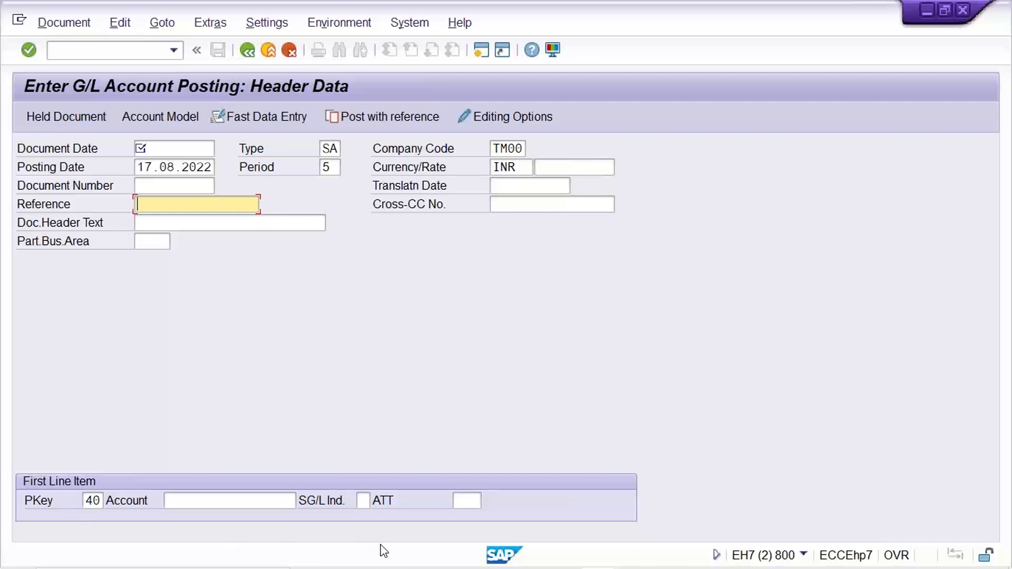
pyautogui.click(186, 222)
pyautogui.click(189, 207)
pyautogui.click(190, 219)
pyautogui.click(192, 207)
pyautogui.click(194, 225)
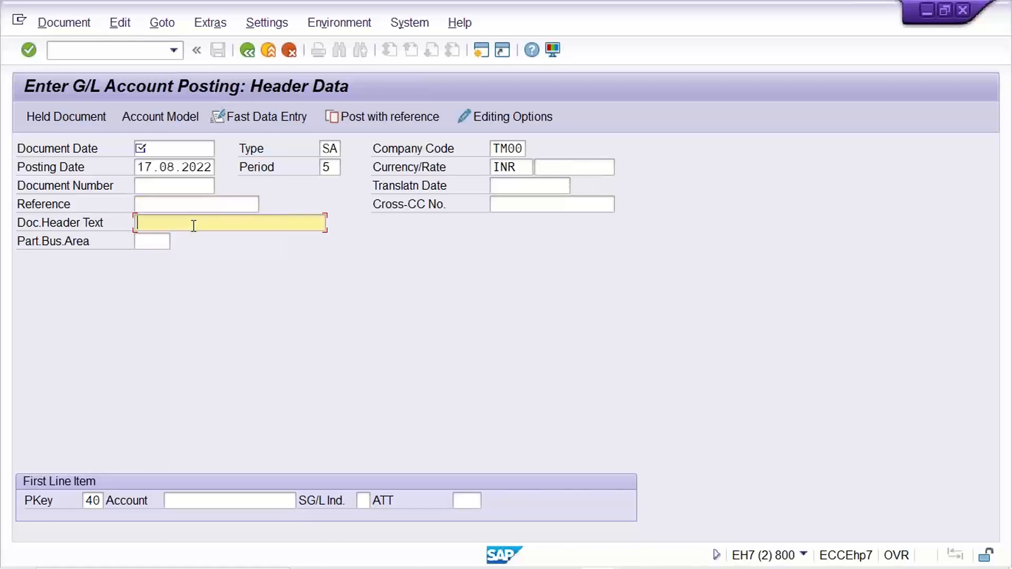
pyautogui.doubleClick(326, 149)
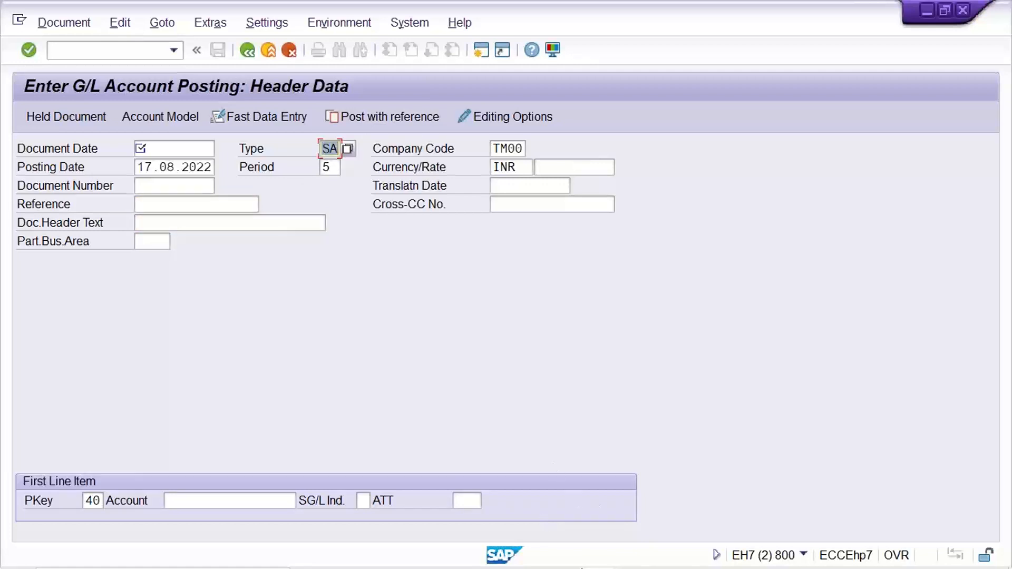
# Step: Switch back to the DR details, untick both required entry fields, and save the document type
pyautogui.click(598, 559)
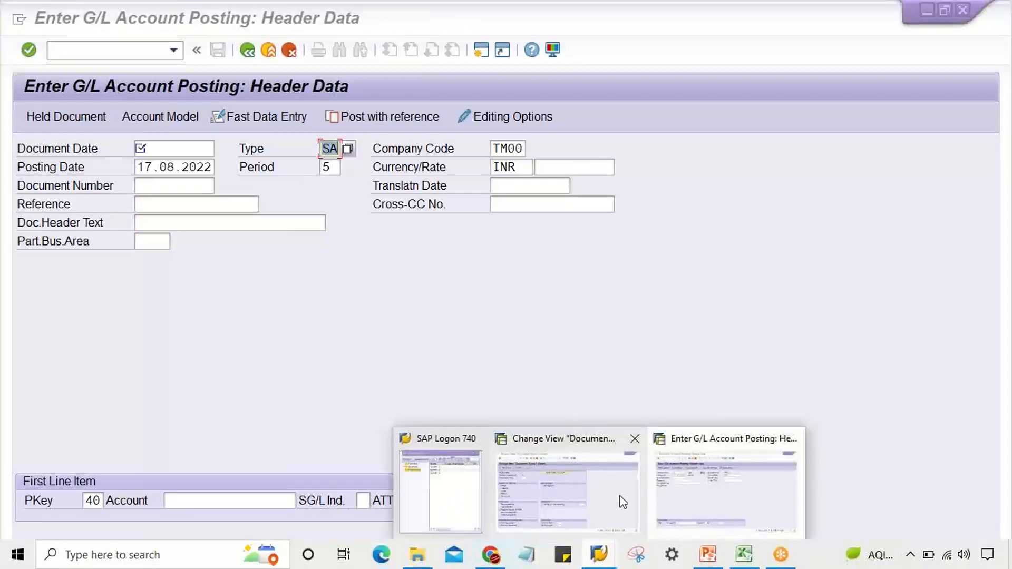
pyautogui.click(623, 502)
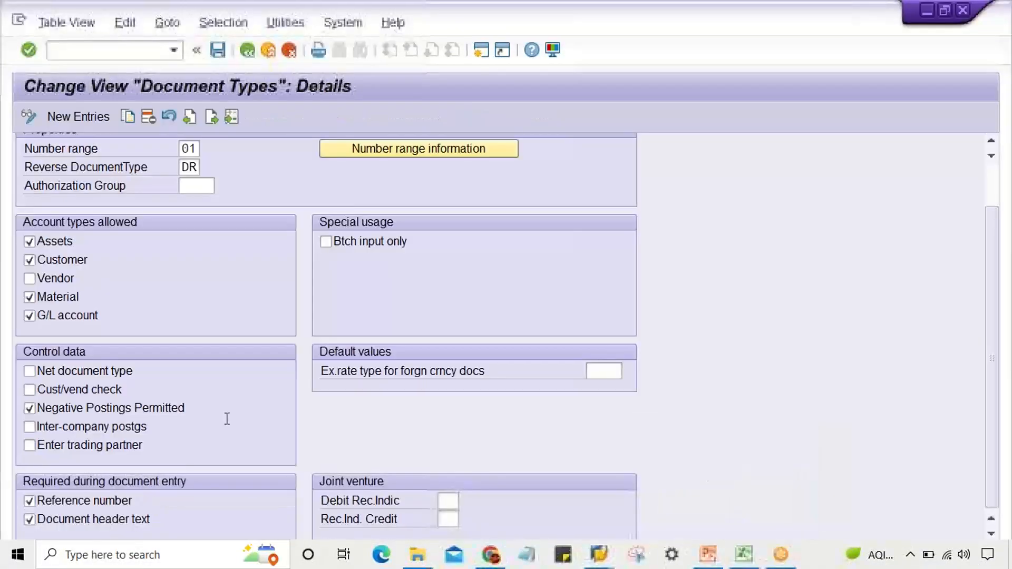
pyautogui.click(67, 522)
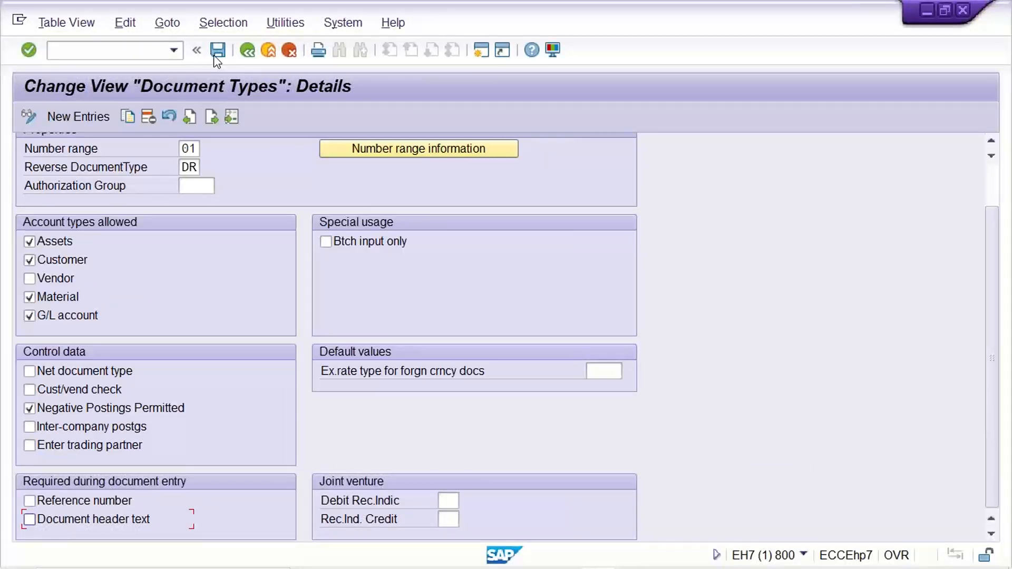
pyautogui.click(249, 55)
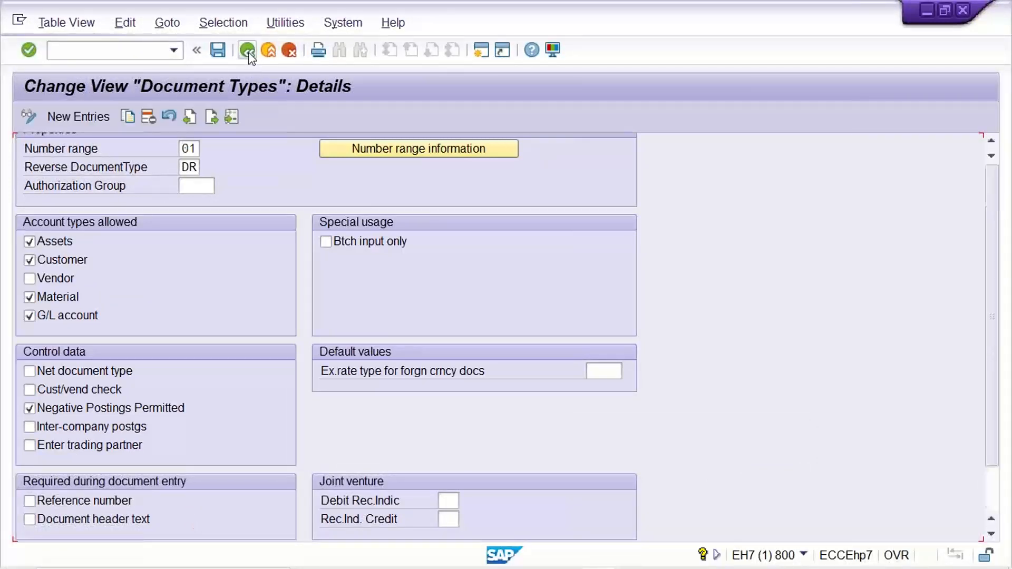
pyautogui.click(247, 52)
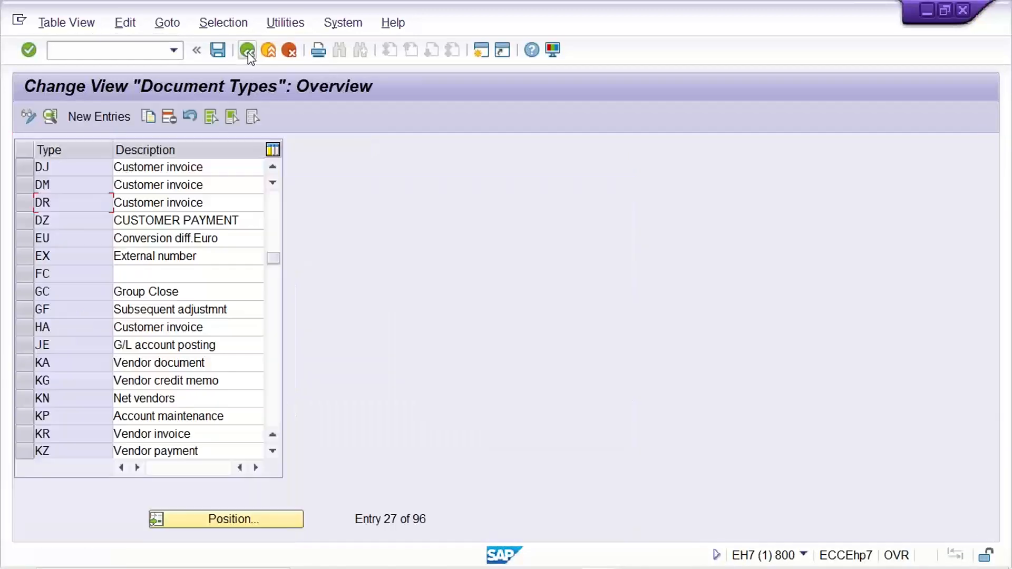
# Step: Position the document type list on SA and open its details
pyautogui.click(206, 518)
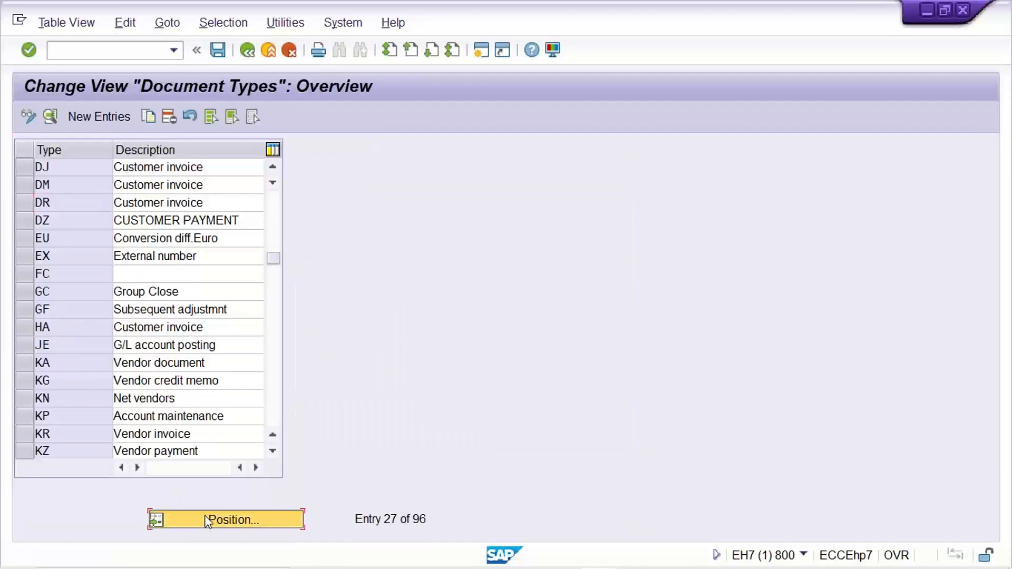
pyautogui.write('SA')
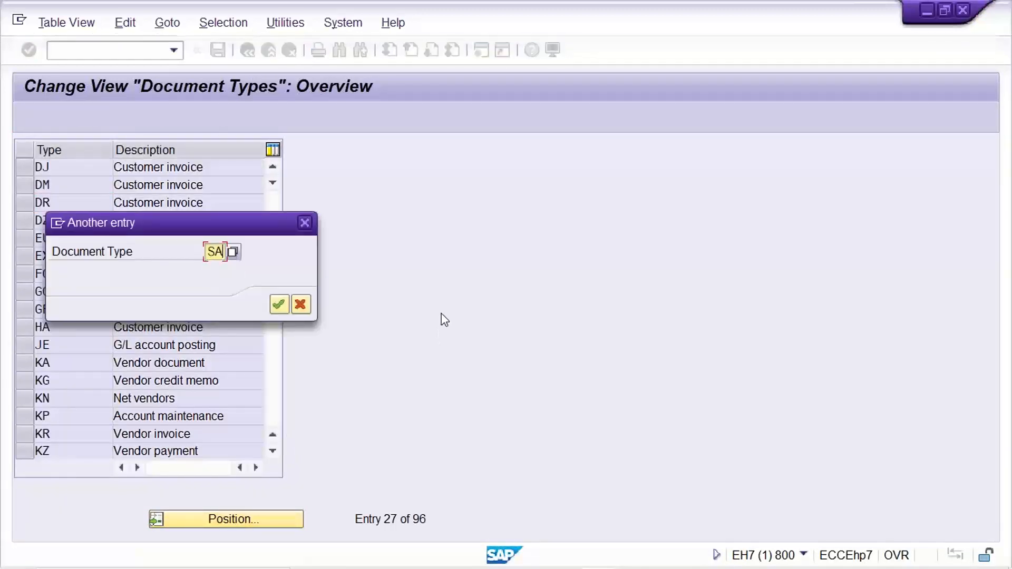
pyautogui.press('Return')
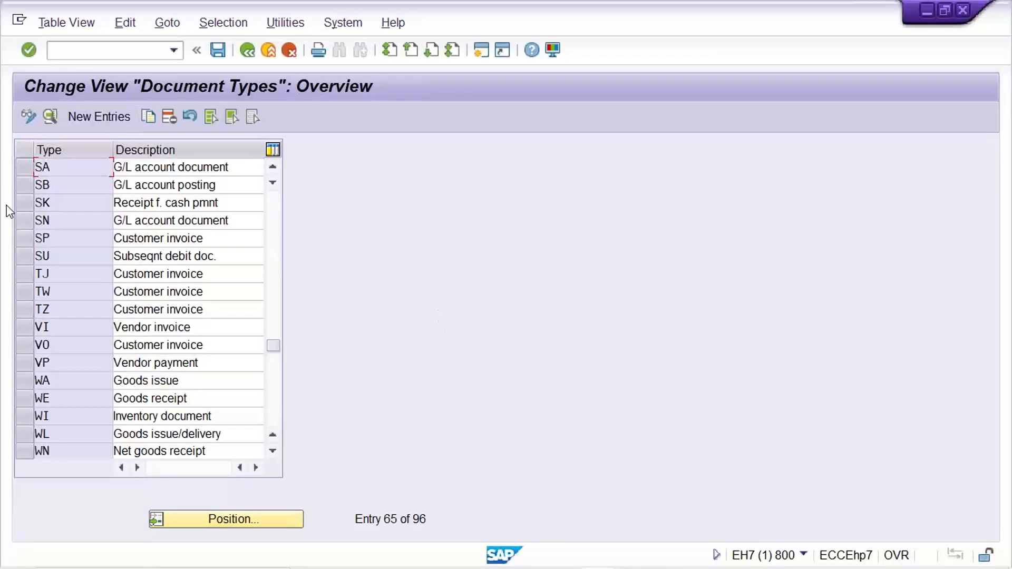
pyautogui.doubleClick(76, 169)
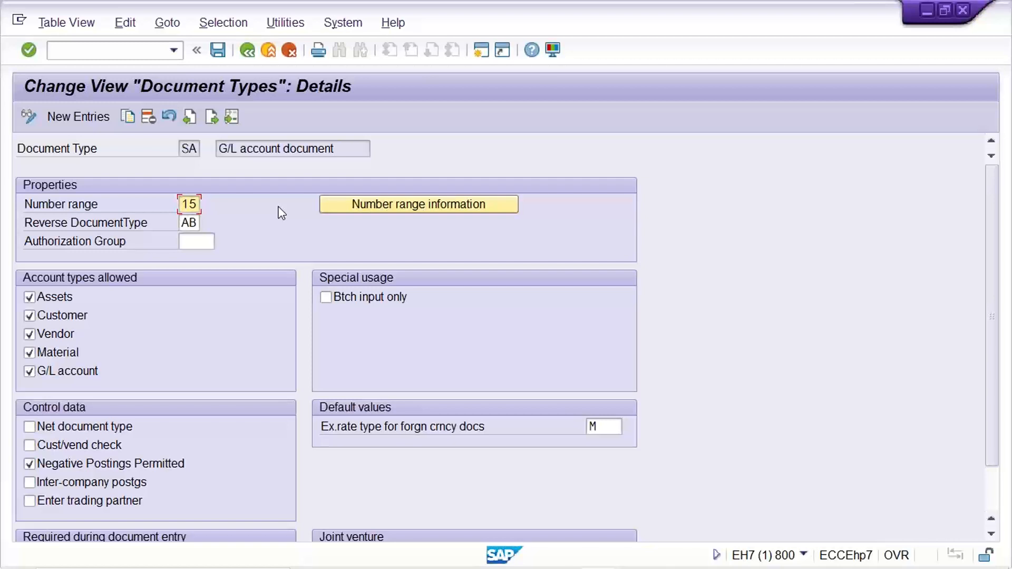
# Step: Set SA's number range to 01, require Reference number and Document header text, and save
pyautogui.write('01')
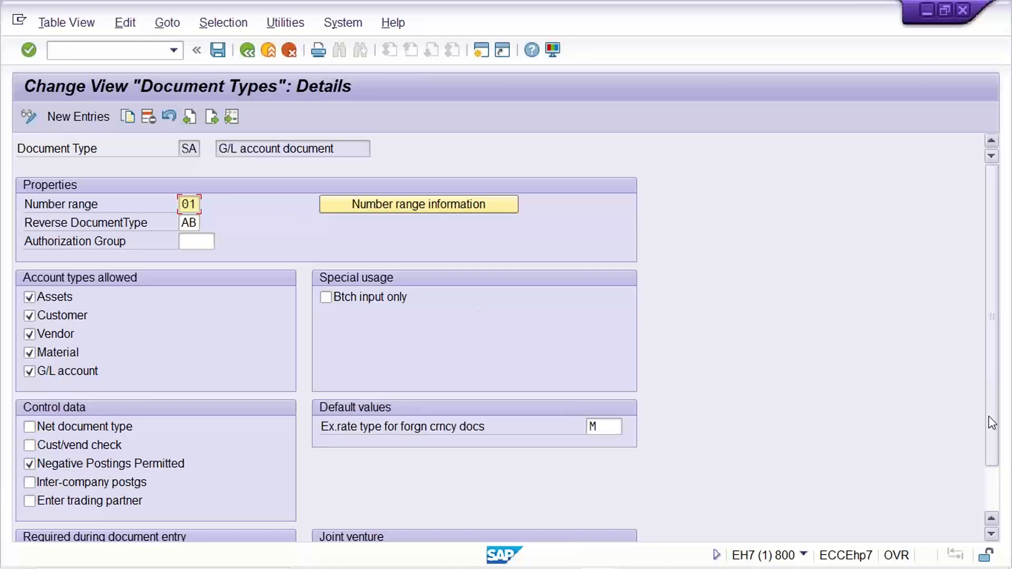
pyautogui.scroll(-1, 997, 369)
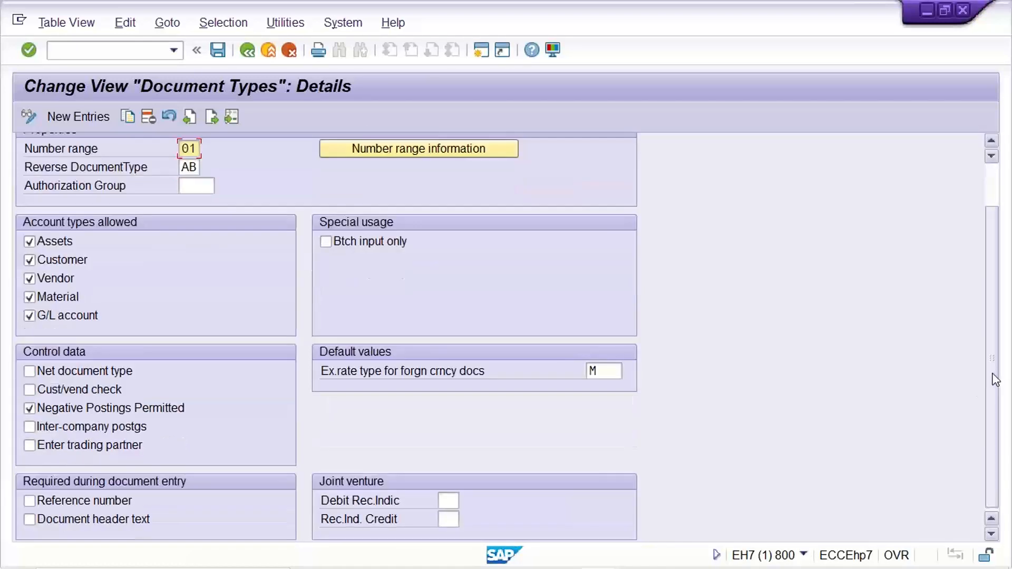
pyautogui.click(40, 501)
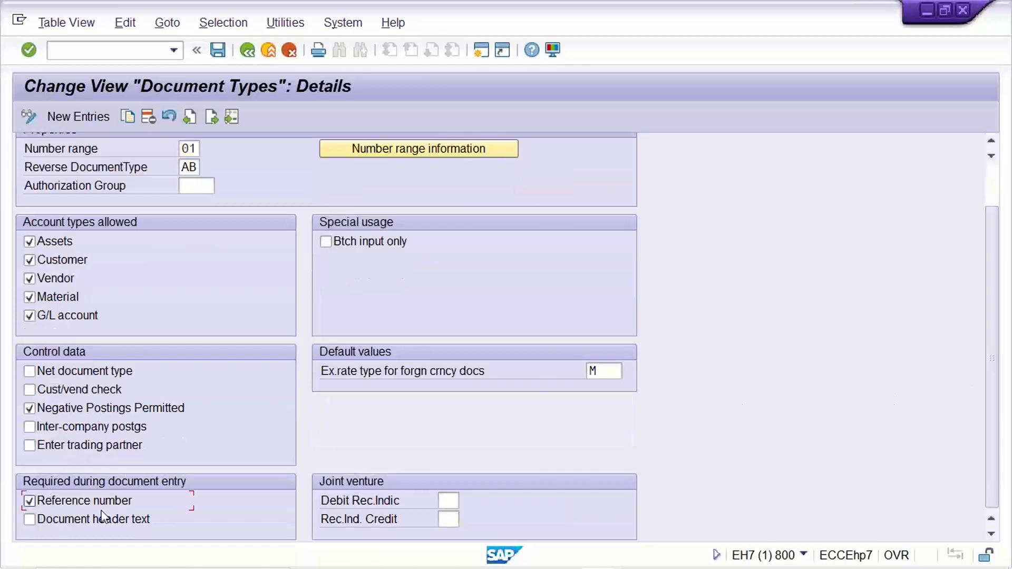
pyautogui.click(100, 517)
pyautogui.hotkey('ctrl', 's')
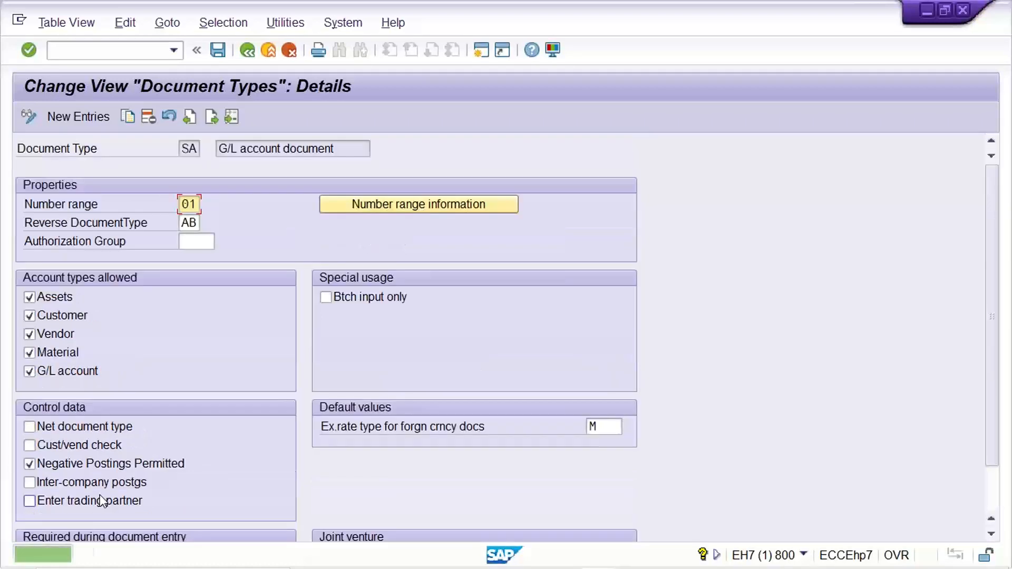
# Step: Switch to the G/L account posting window and copy the posting date 17.08.2022 into the document date
pyautogui.moveTo(195, 568)
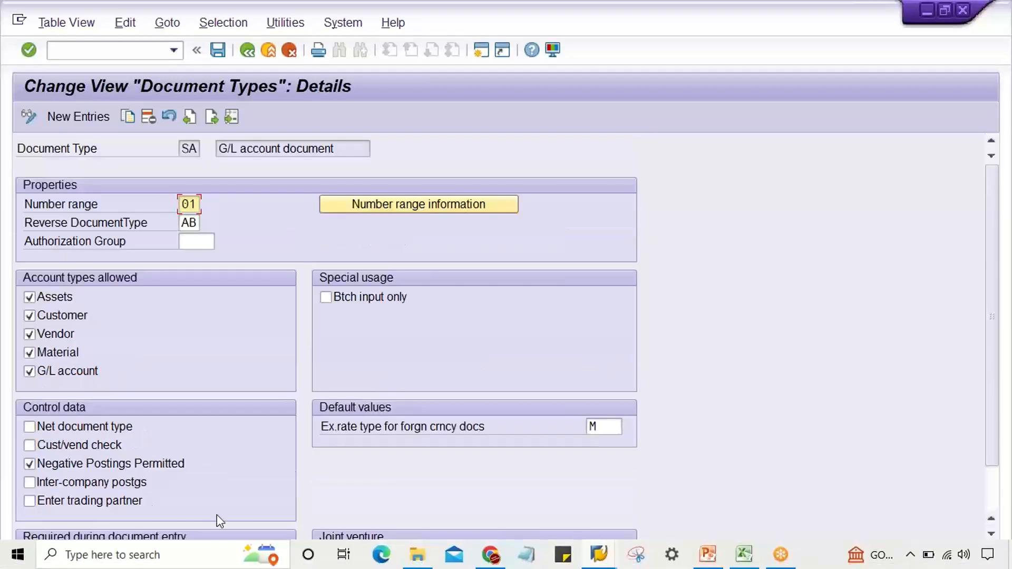
pyautogui.moveTo(599, 553)
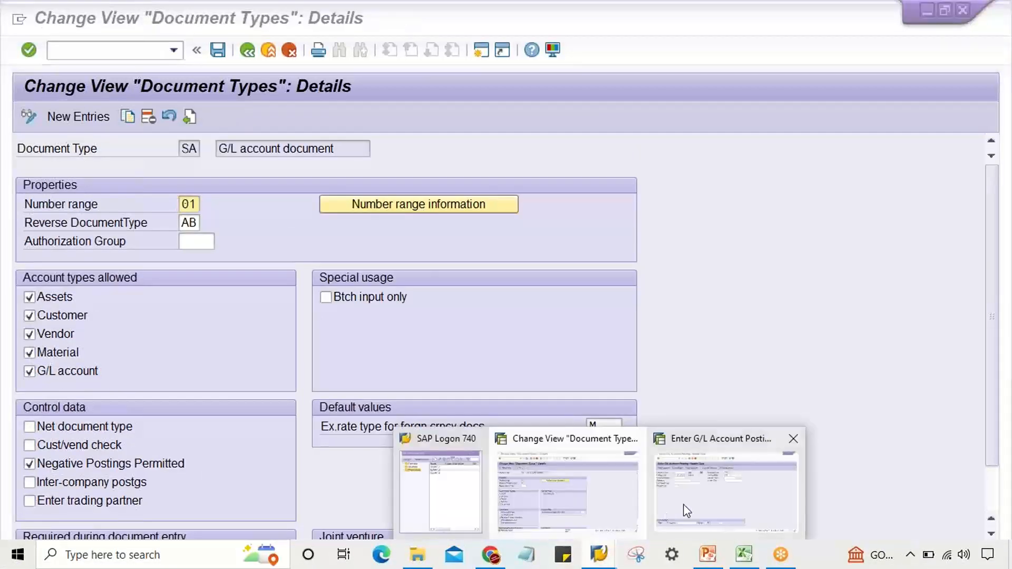
pyautogui.click(655, 510)
pyautogui.click(163, 167)
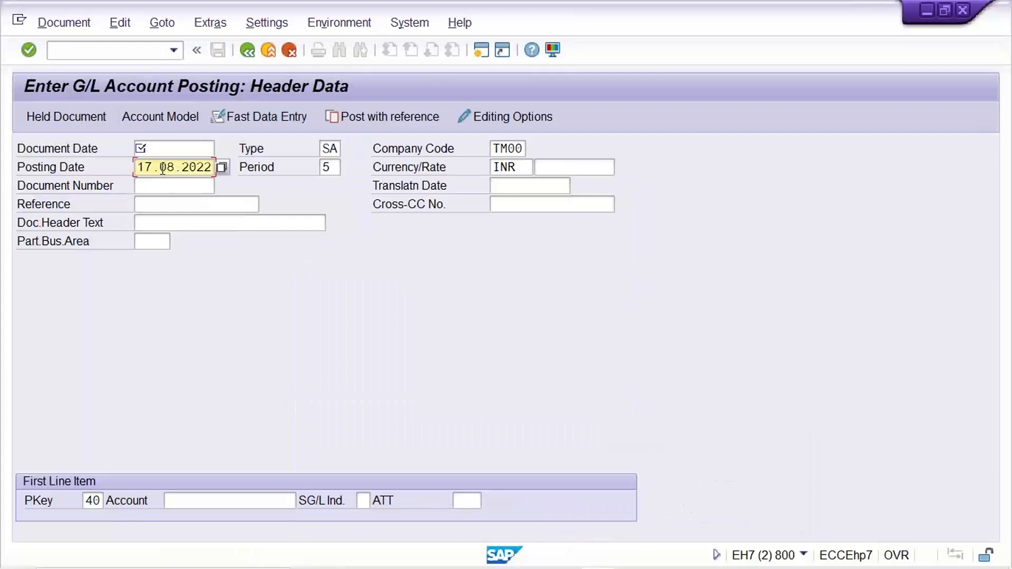
pyautogui.doubleClick(163, 168)
pyautogui.hotkey('ctrl', 'c')
pyautogui.press('Up')
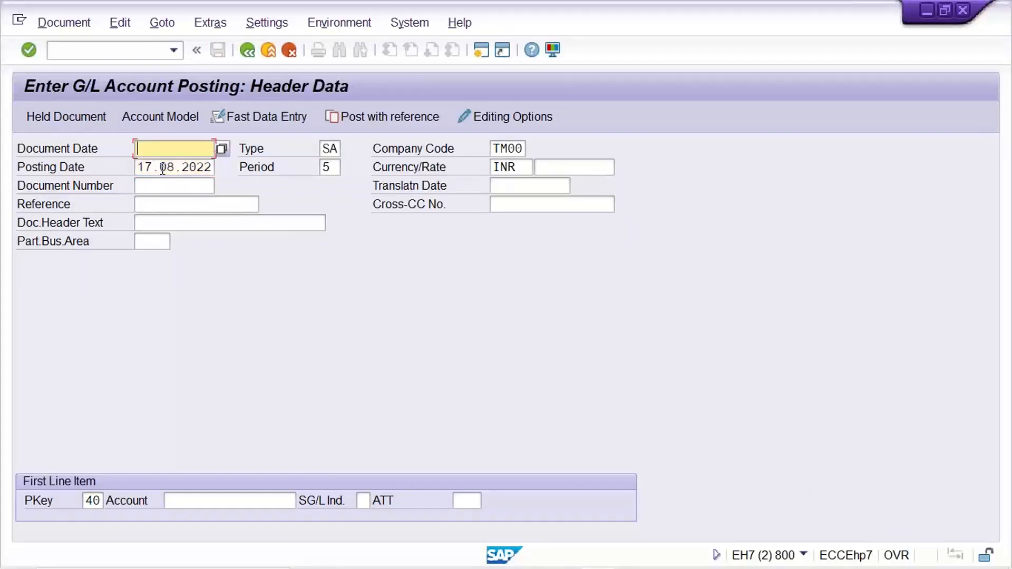
pyautogui.hotkey('ctrl', 'v')
# Step: Enter G/L account 4000 for the first line item with posting key 40 under document type SA and proceed
pyautogui.click(322, 149)
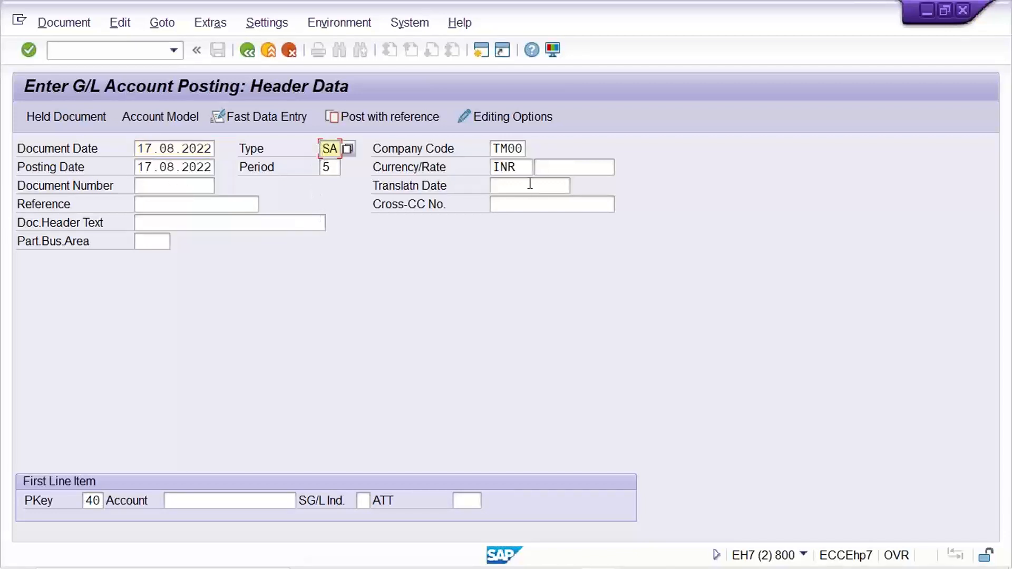
pyautogui.click(524, 150)
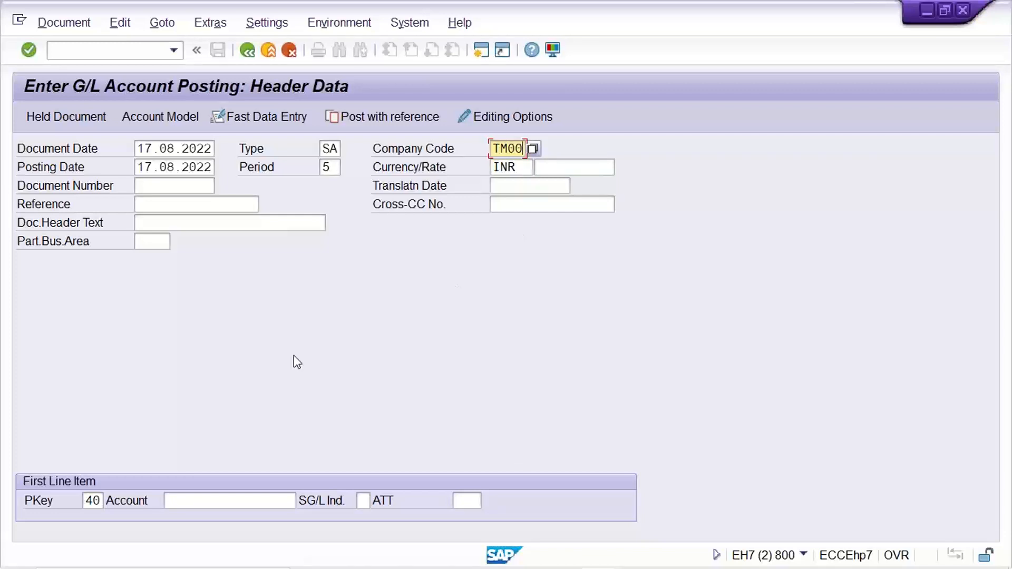
pyautogui.click(204, 501)
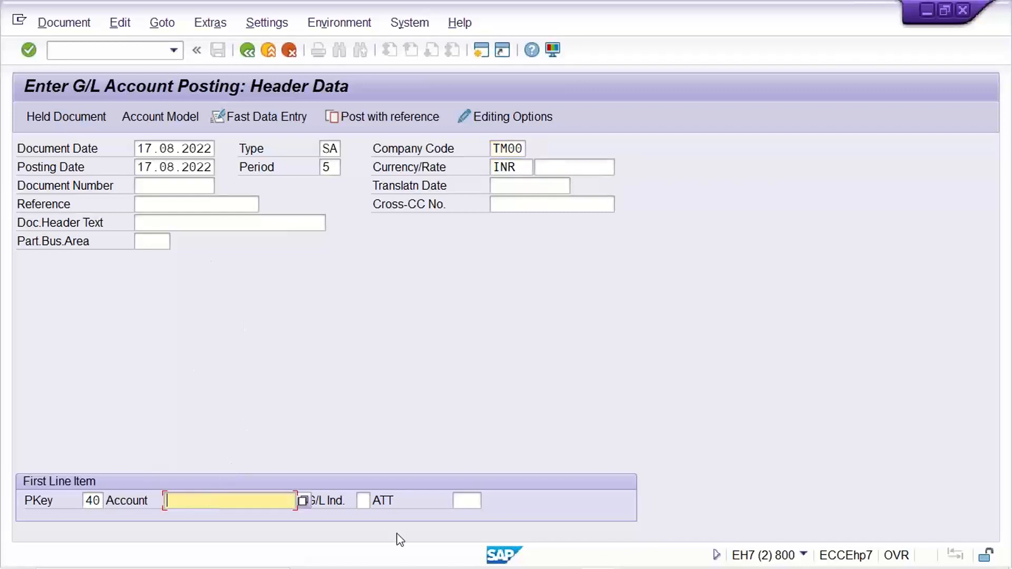
pyautogui.write('4000')
pyautogui.press('Return')
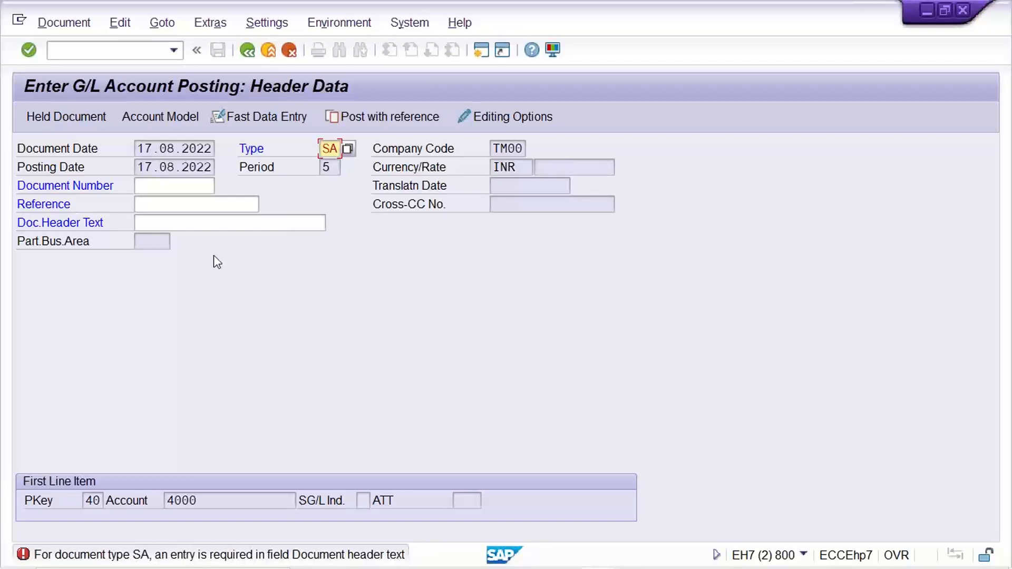
# Step: Review the SA document type's required-entry settings in the document type details, then return to the posting
pyautogui.click(188, 226)
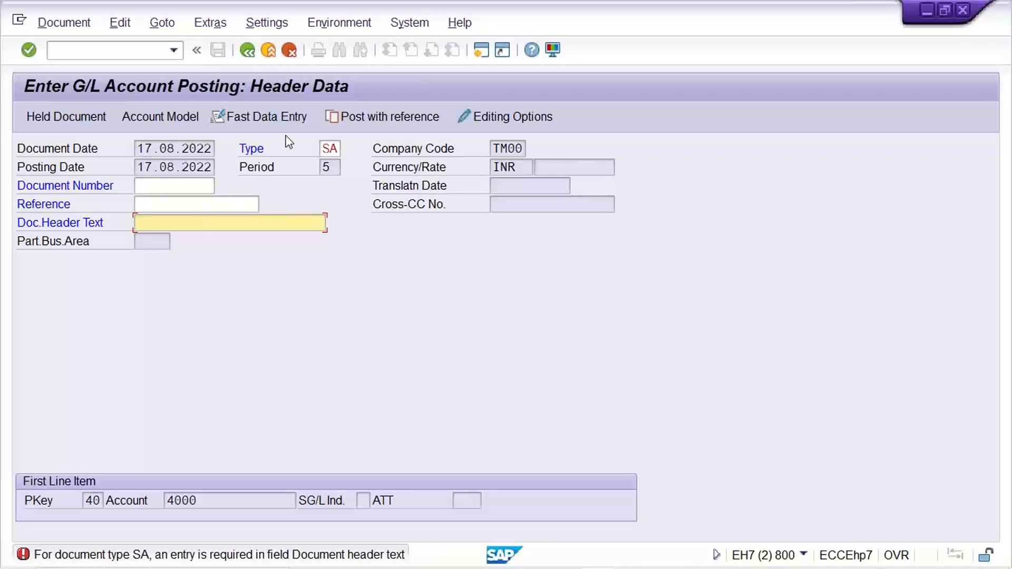
pyautogui.doubleClick(328, 152)
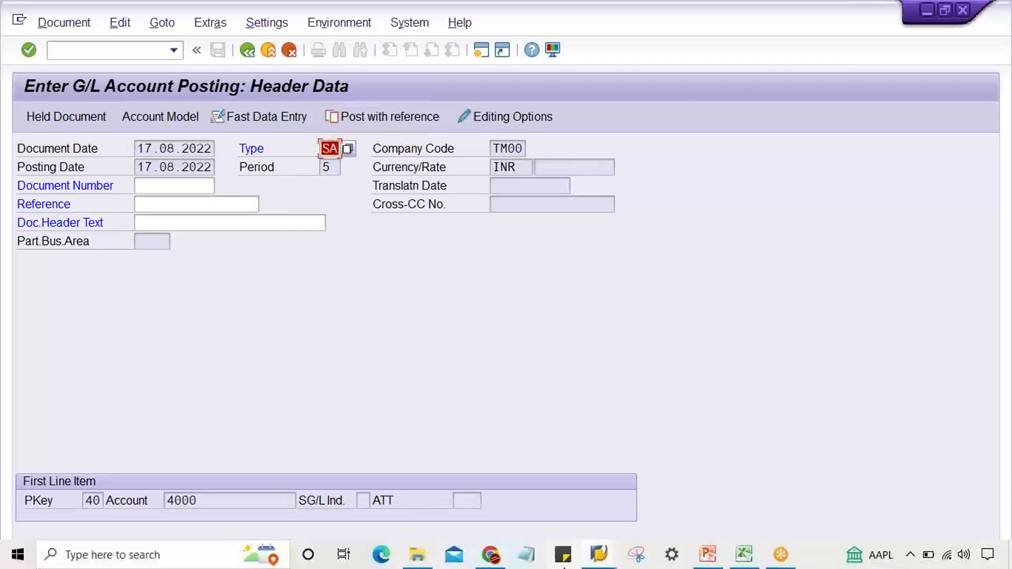
pyautogui.moveTo(598, 553)
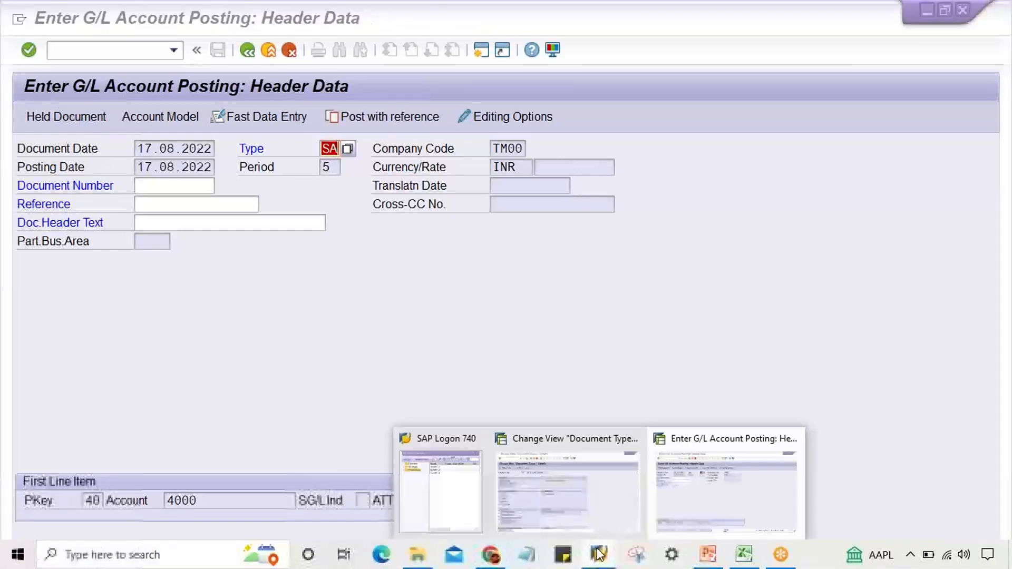
pyautogui.click(596, 500)
pyautogui.scroll(-1, 211, 512)
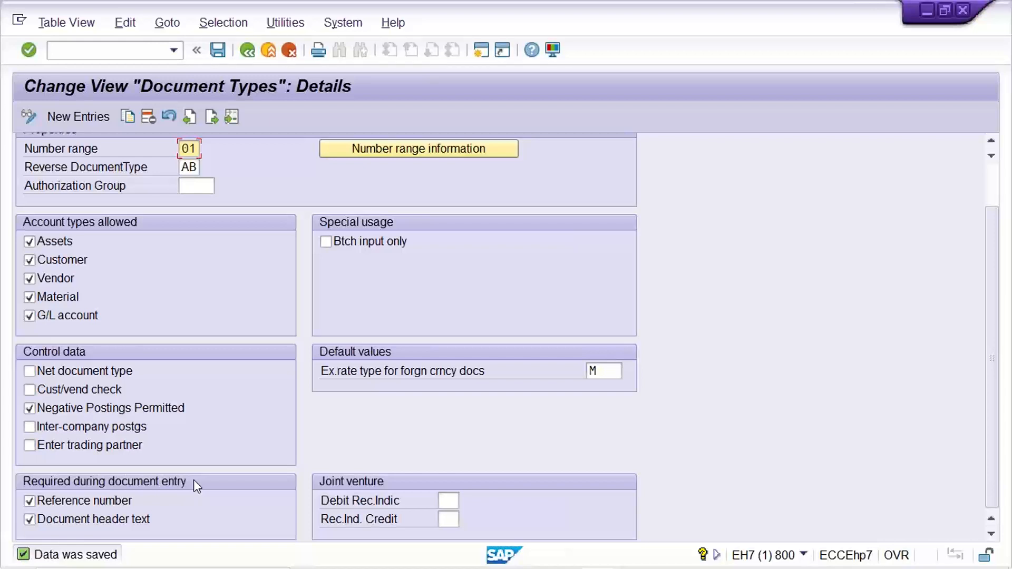
pyautogui.click(74, 522)
pyautogui.click(74, 522)
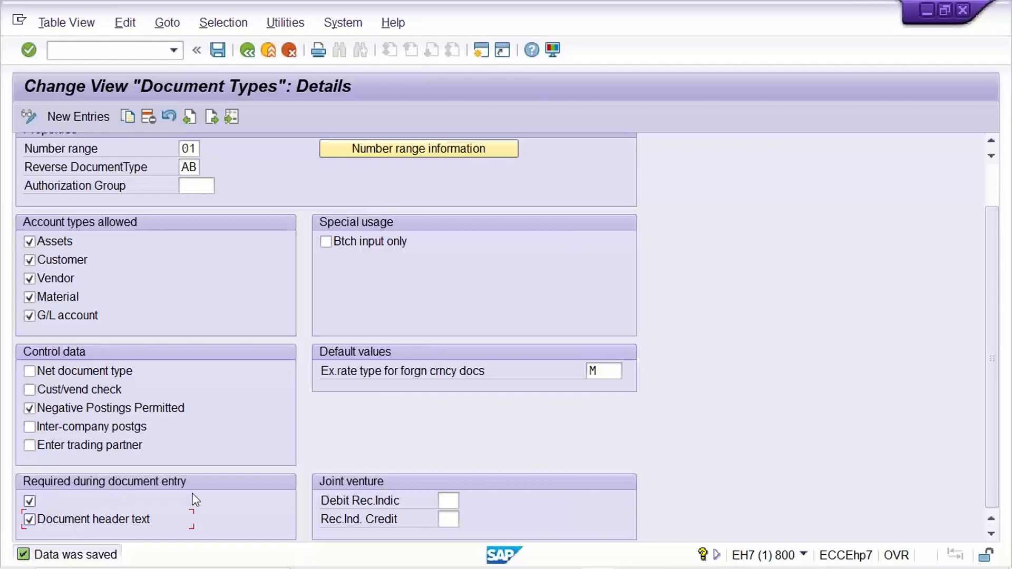
pyautogui.click(596, 560)
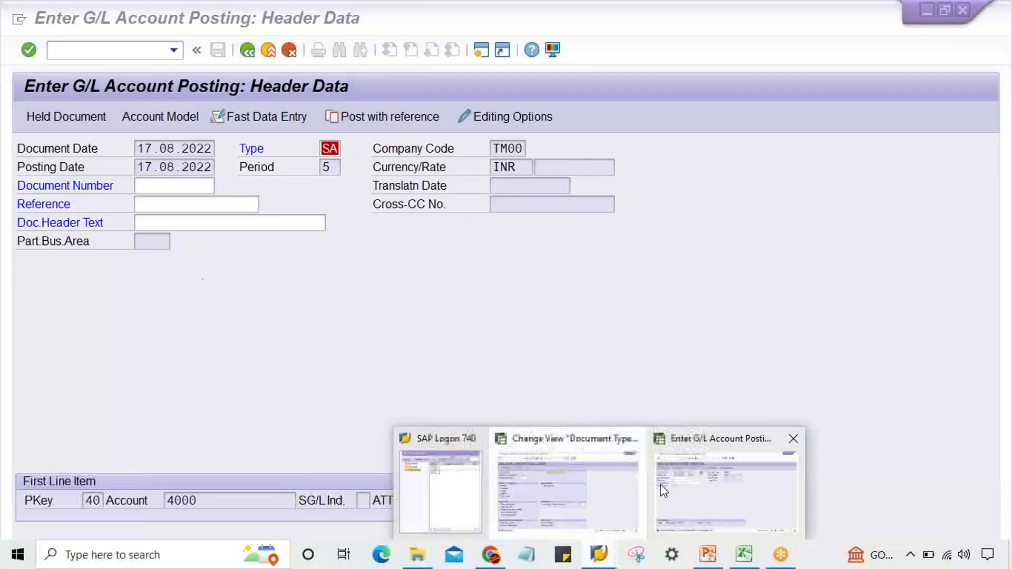
pyautogui.click(660, 485)
# Step: Fill in the document header text as TEST and proceed
pyautogui.click(205, 221)
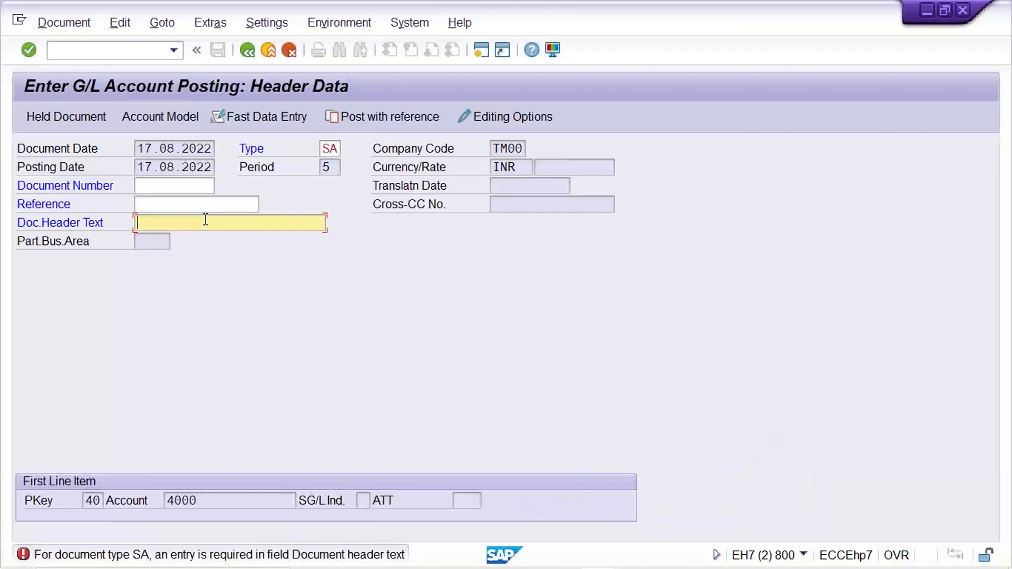
pyautogui.write('TEST')
pyautogui.press('Return')
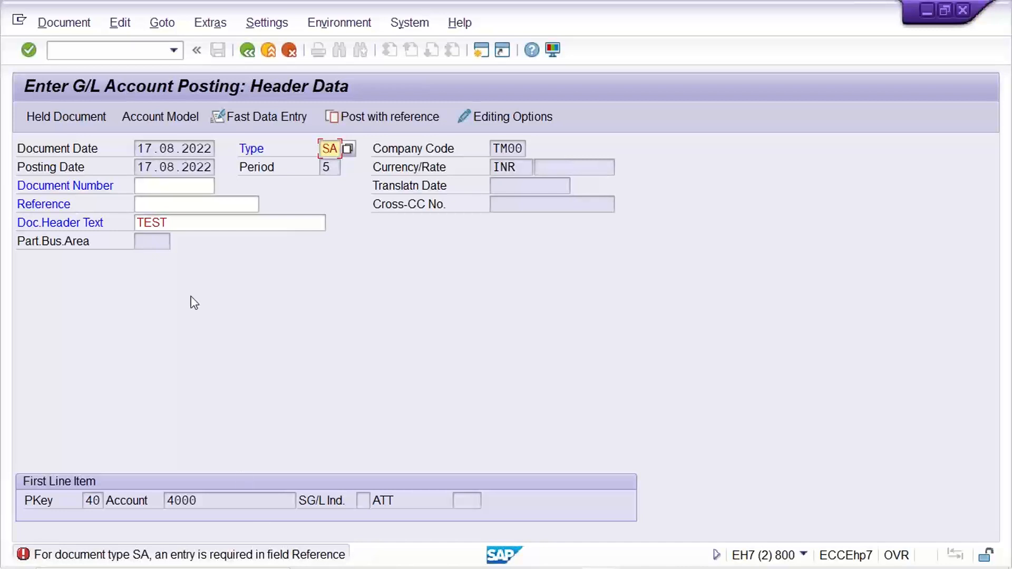
# Step: Enter TEST as the reference and proceed to the G/L account line item screen
pyautogui.click(204, 220)
pyautogui.click(189, 201)
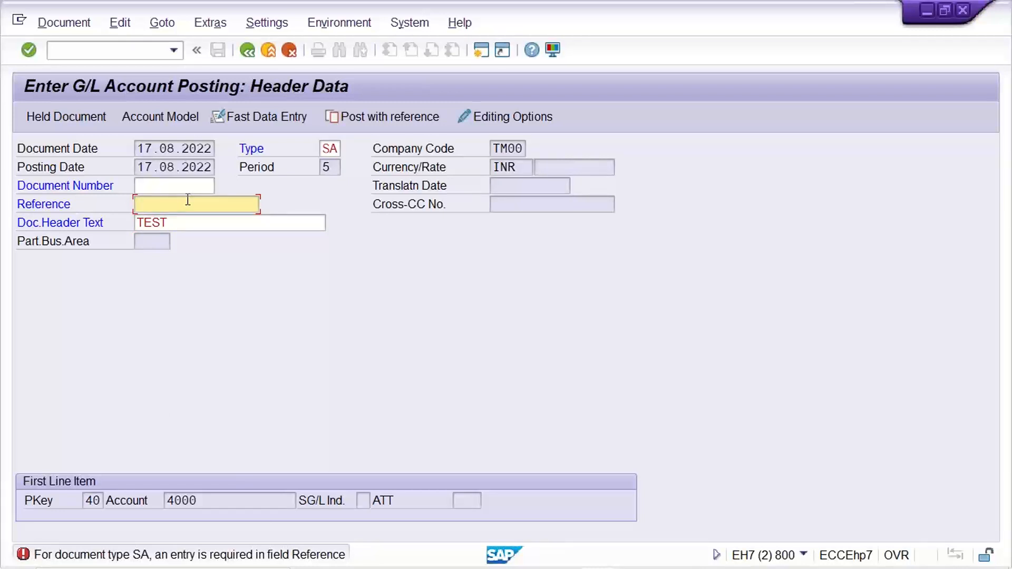
pyautogui.write('TEST')
pyautogui.press('Return')
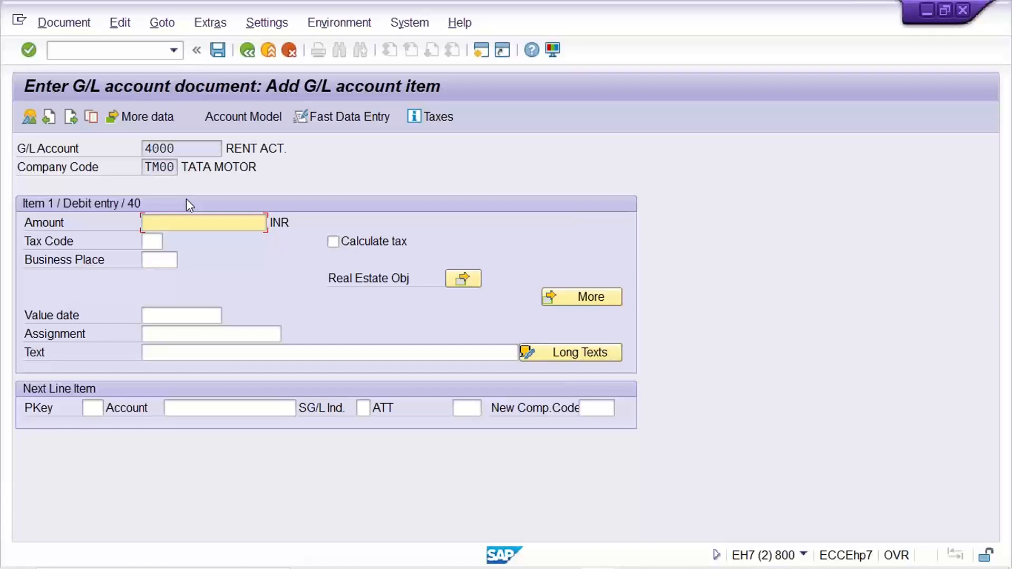
pyautogui.click(182, 328)
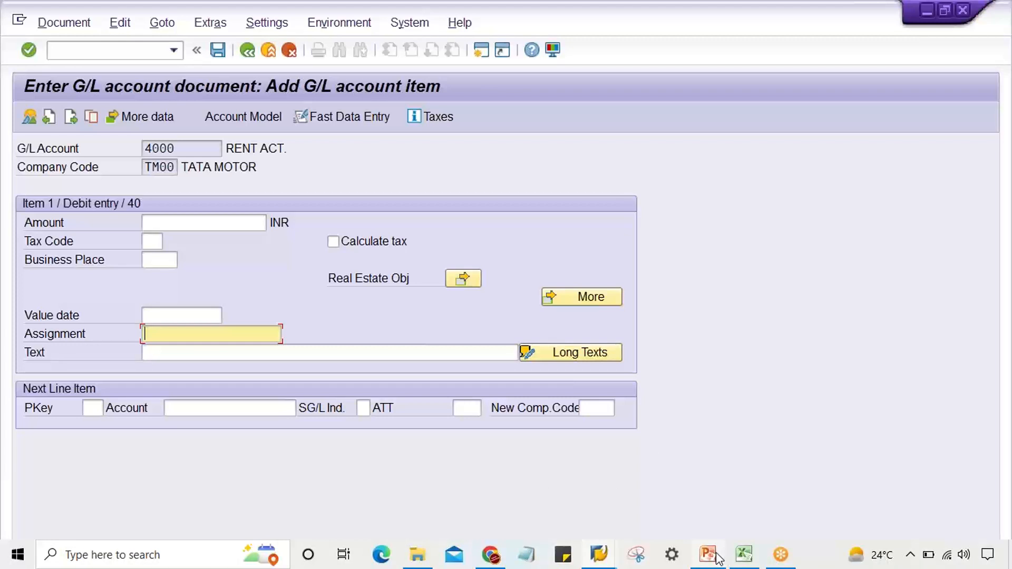
# Step: Switch to the PowerPoint slide describing number ranges and document types
pyautogui.moveTo(720, 559)
pyautogui.click(714, 511)
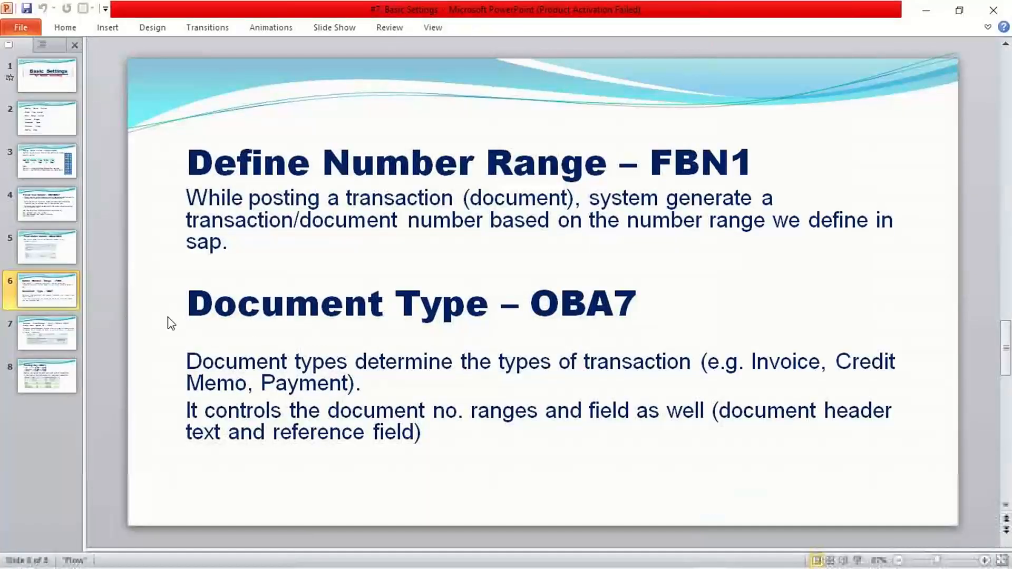